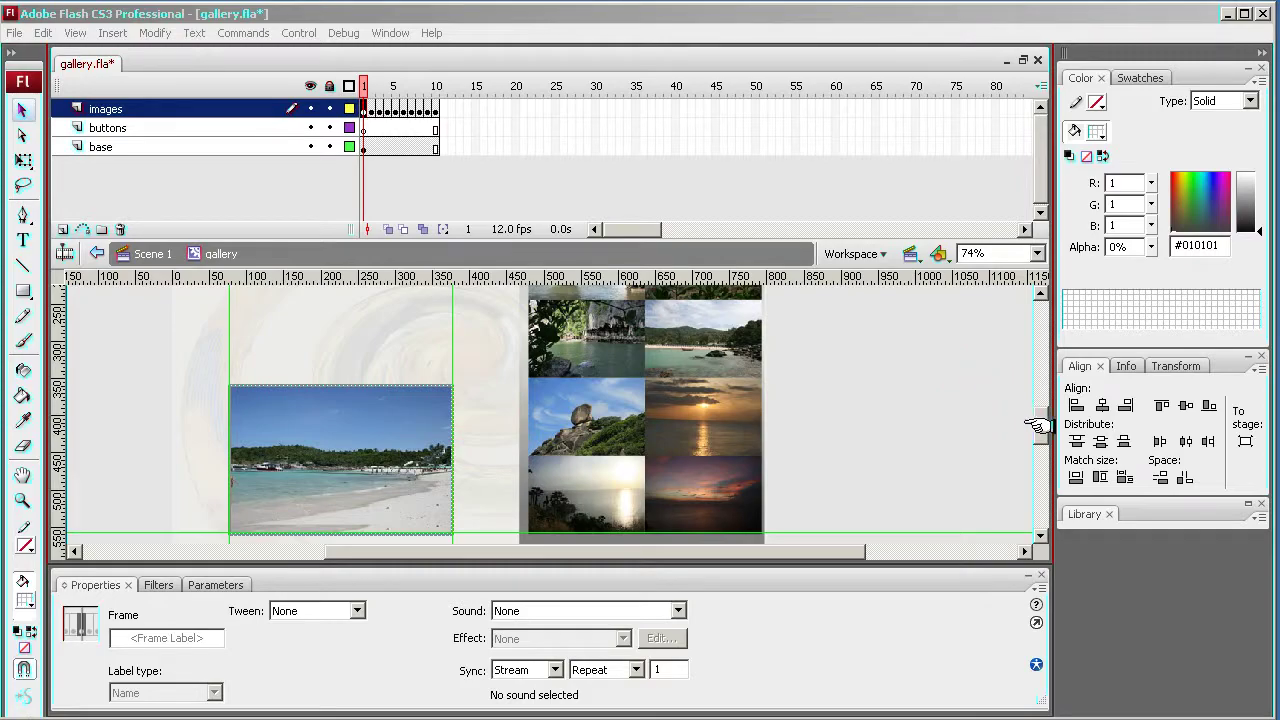
Show frame 2 and drag a horizontal guide onto the large photo's top edge.
{"action": "left_click_drag", "start_coordinate": [1036, 425], "coordinate": [1037, 402]}
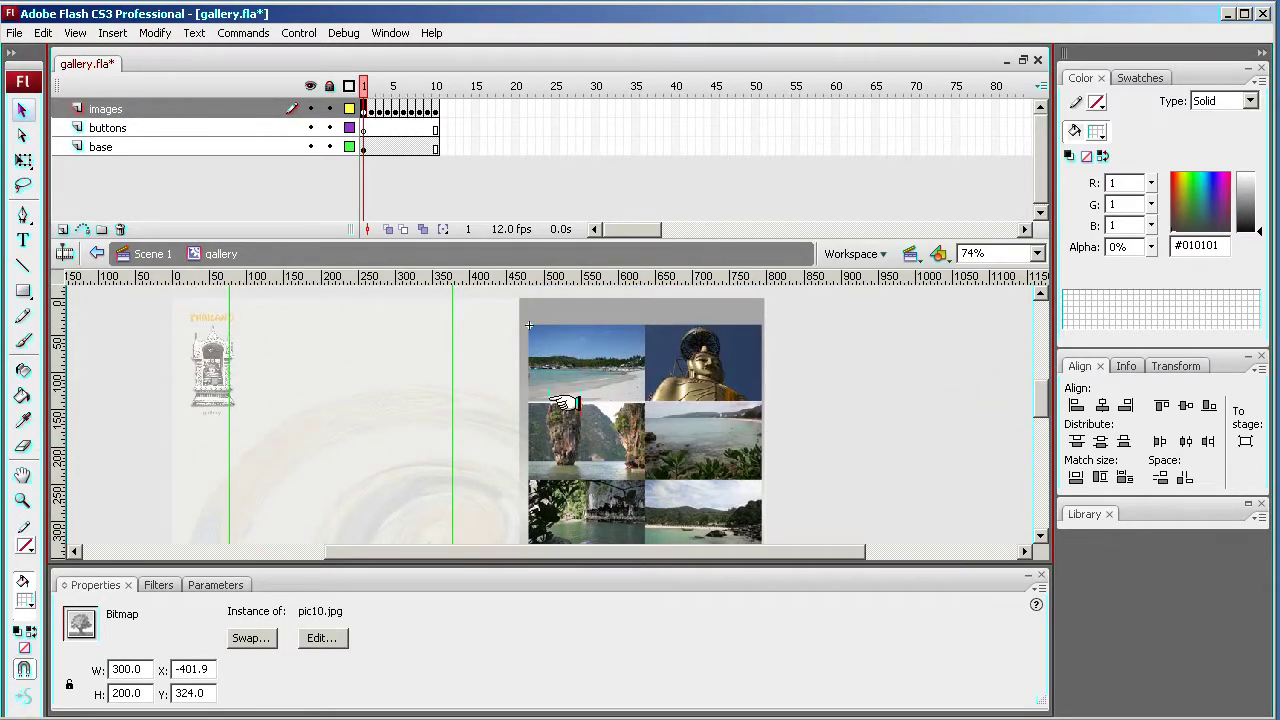
{"action": "left_click", "coordinate": [370, 110]}
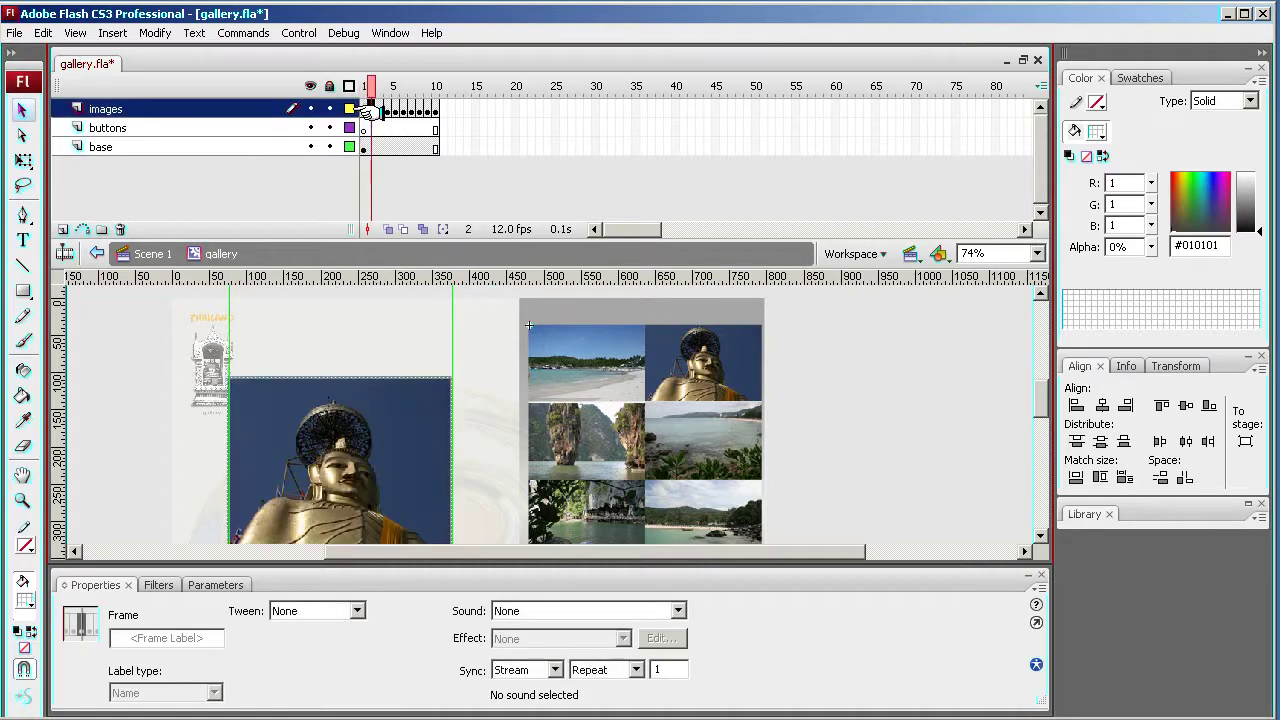
{"action": "mouse_move", "coordinate": [1043, 391]}
{"action": "left_mouse_down"}
{"action": "mouse_move", "coordinate": [1038, 417]}
{"action": "mouse_move", "coordinate": [1038, 377]}
{"action": "left_mouse_up"}
{"action": "left_click_drag", "start_coordinate": [240, 277], "coordinate": [257, 431]}
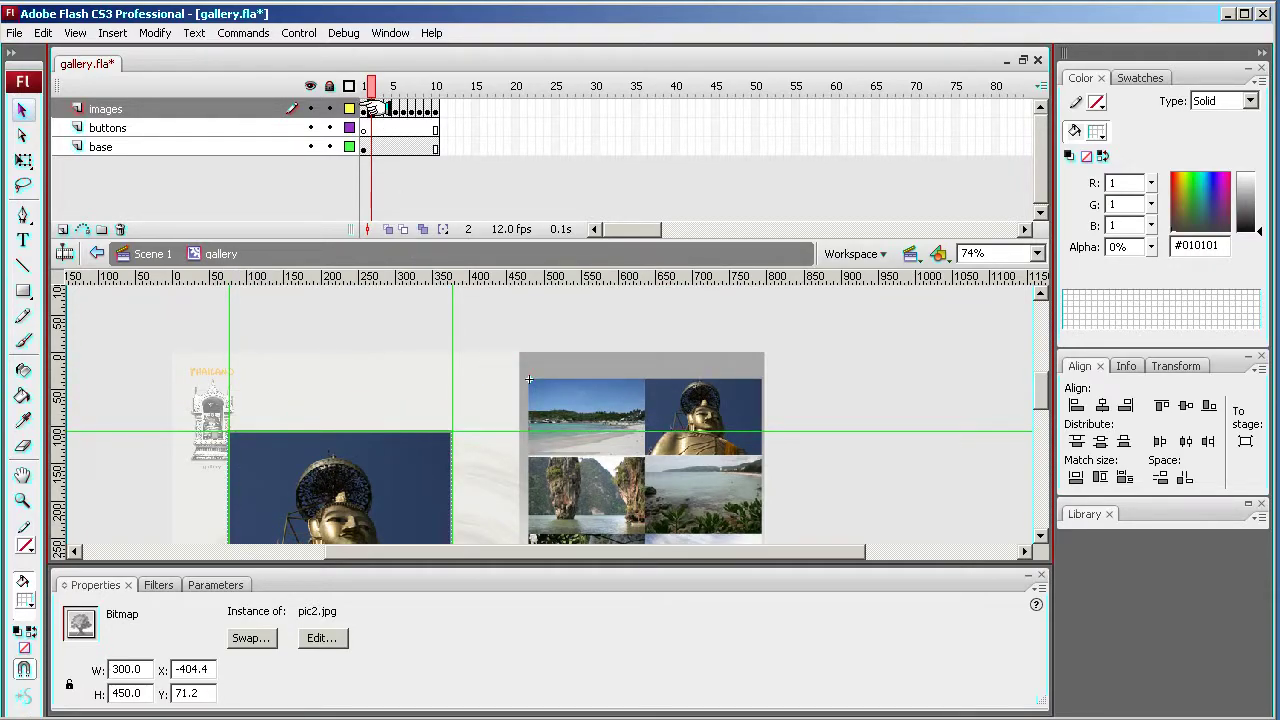
Scrub the images layer through frames 3 to 7 to preview their photos.
{"action": "left_click_drag", "start_coordinate": [372, 108], "coordinate": [385, 108]}
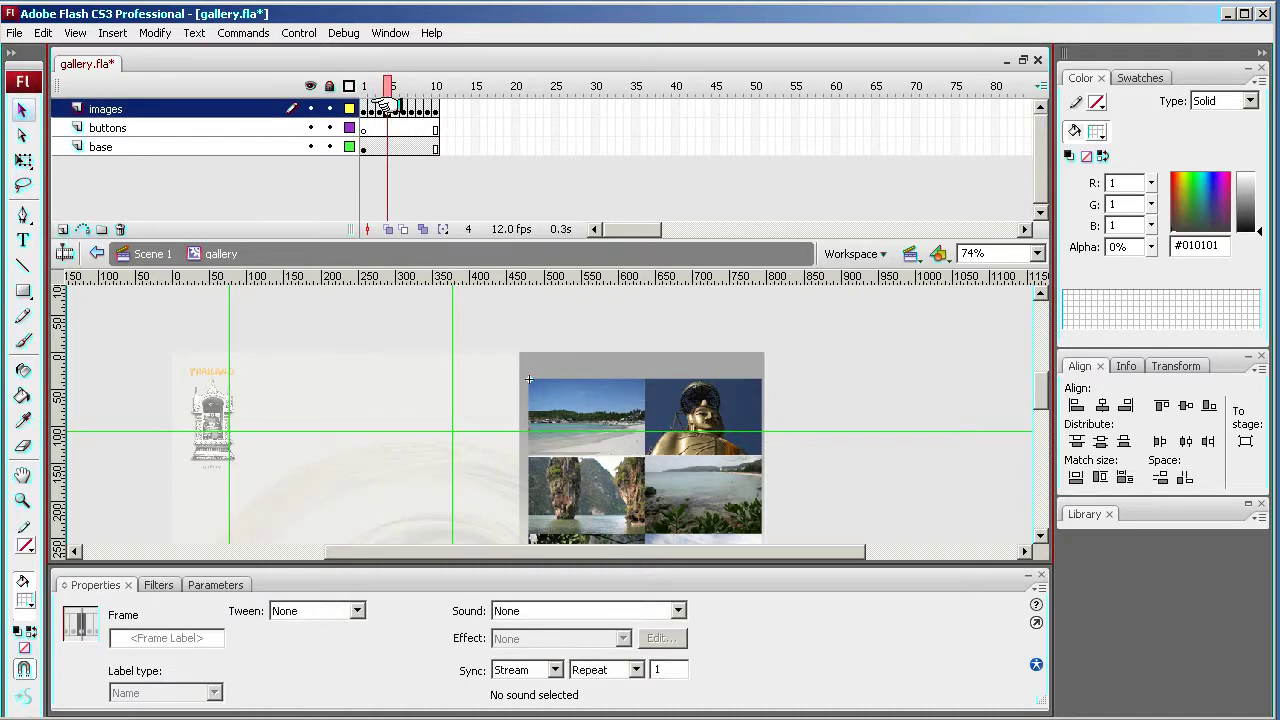
{"action": "left_click", "coordinate": [379, 108]}
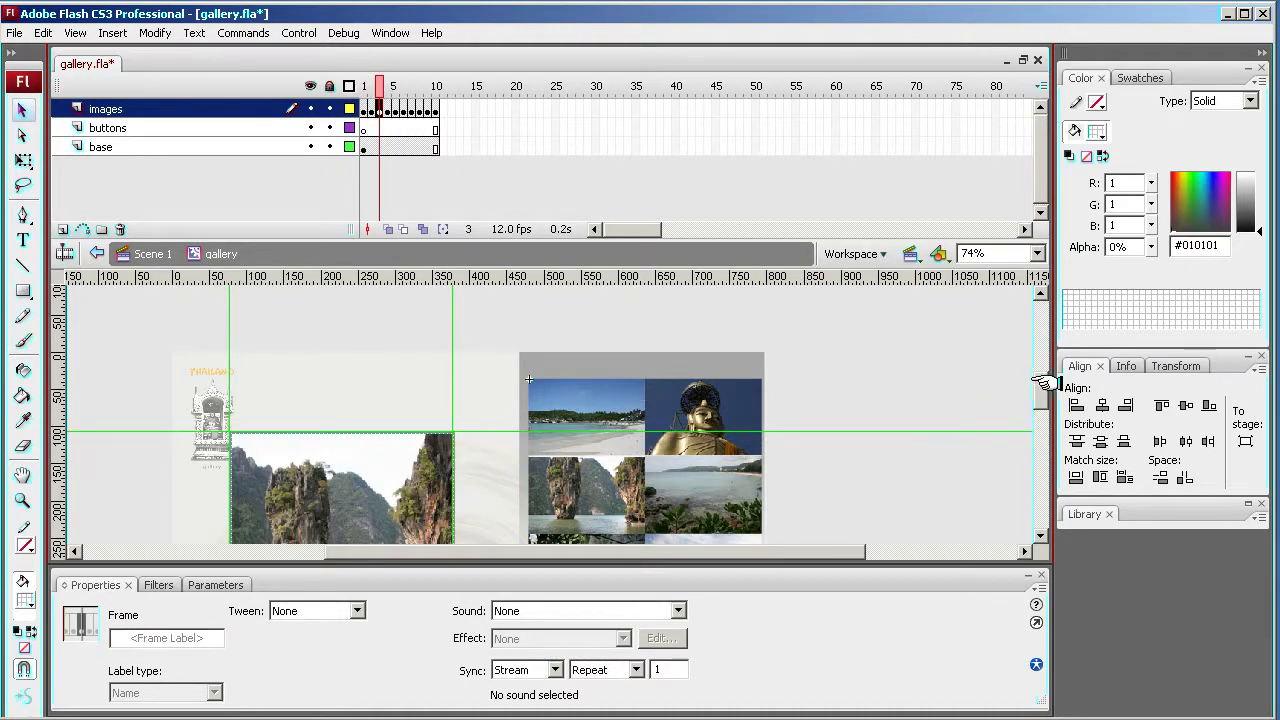
{"action": "mouse_move", "coordinate": [1040, 385]}
{"action": "left_mouse_down"}
{"action": "mouse_move", "coordinate": [1036, 426]}
{"action": "mouse_move", "coordinate": [1037, 386]}
{"action": "left_mouse_up"}
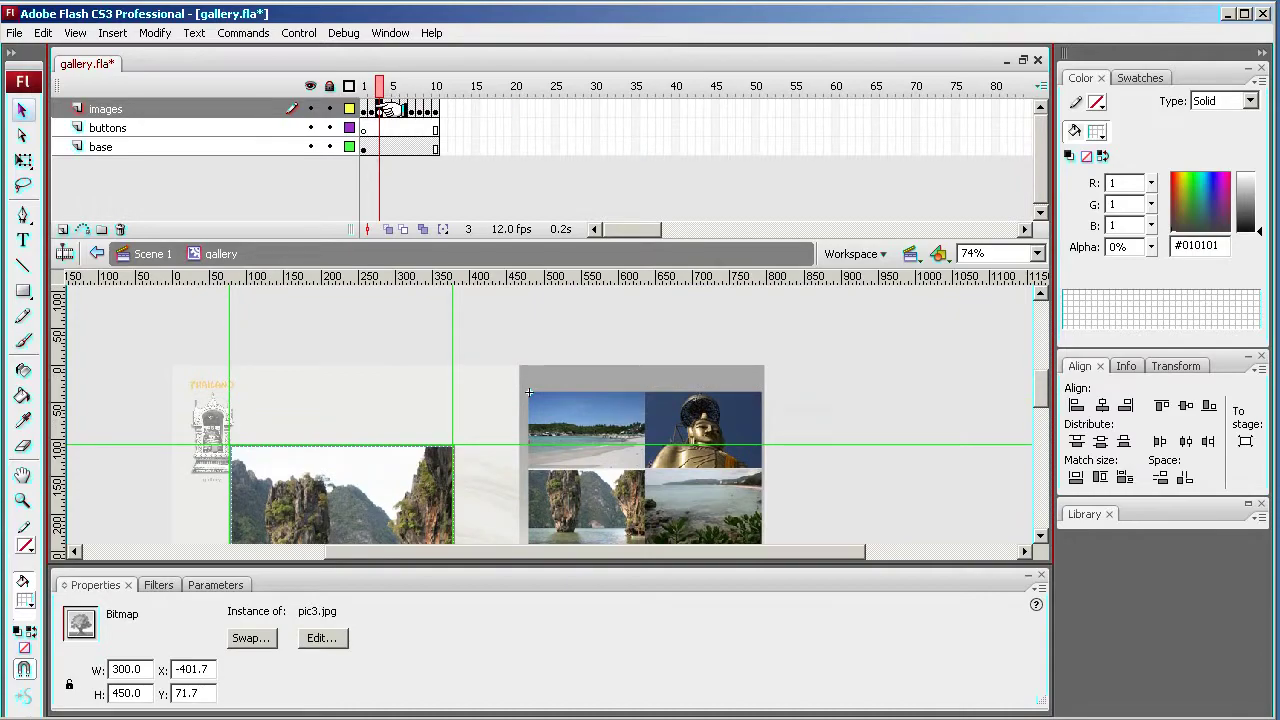
{"action": "left_click", "coordinate": [387, 108]}
{"action": "left_click_drag", "start_coordinate": [392, 108], "coordinate": [362, 108]}
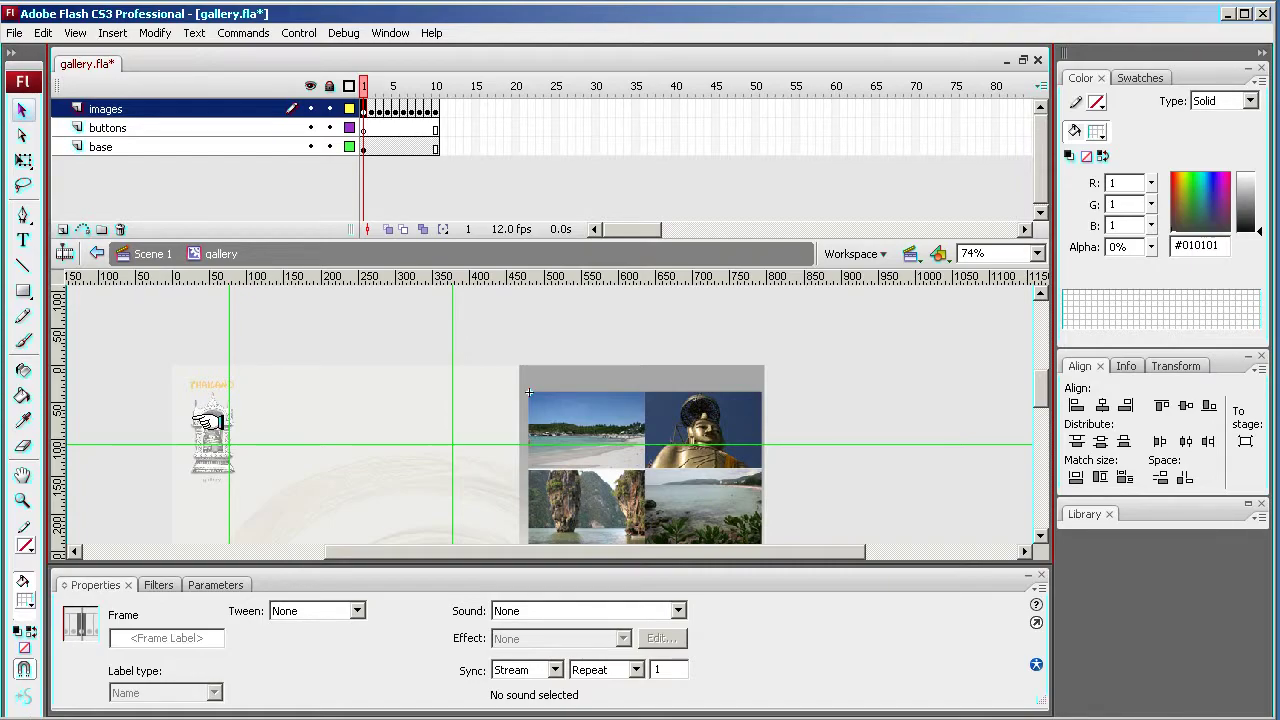
Return to Scene 1, then reopen the gallery clip for in-place editing.
{"action": "double_click", "coordinate": [900, 330]}
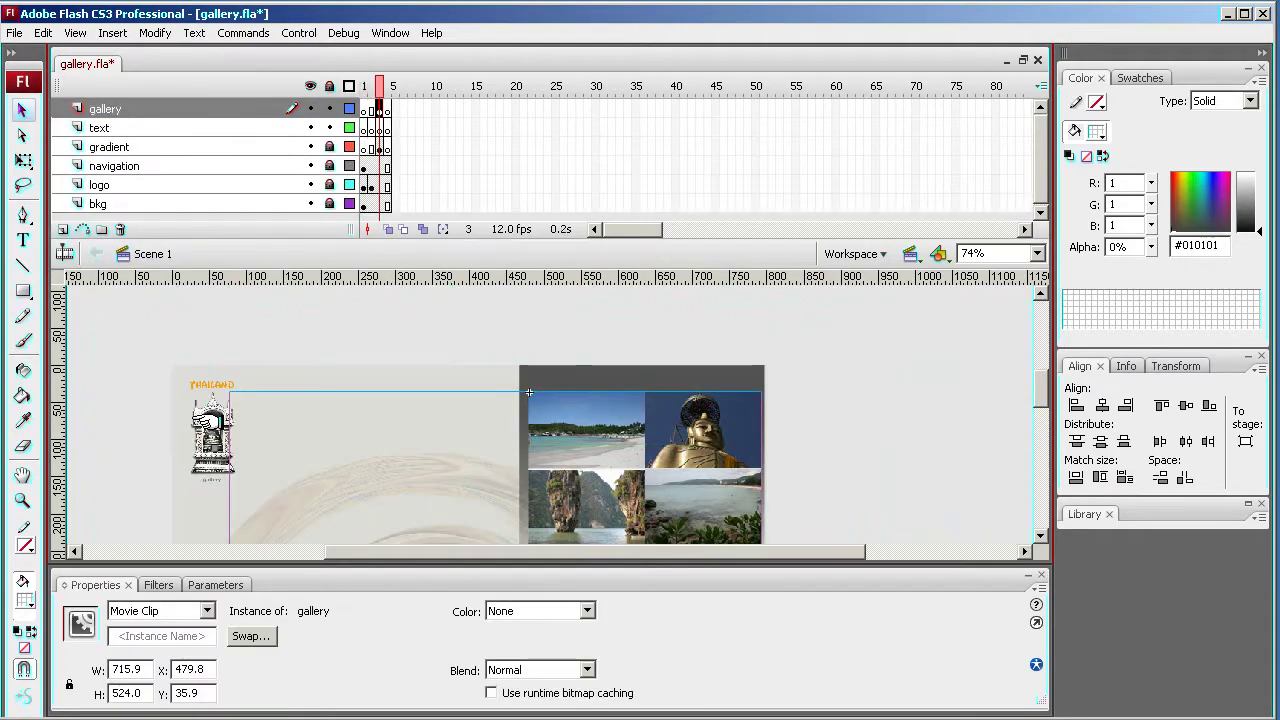
{"action": "left_click", "coordinate": [900, 330]}
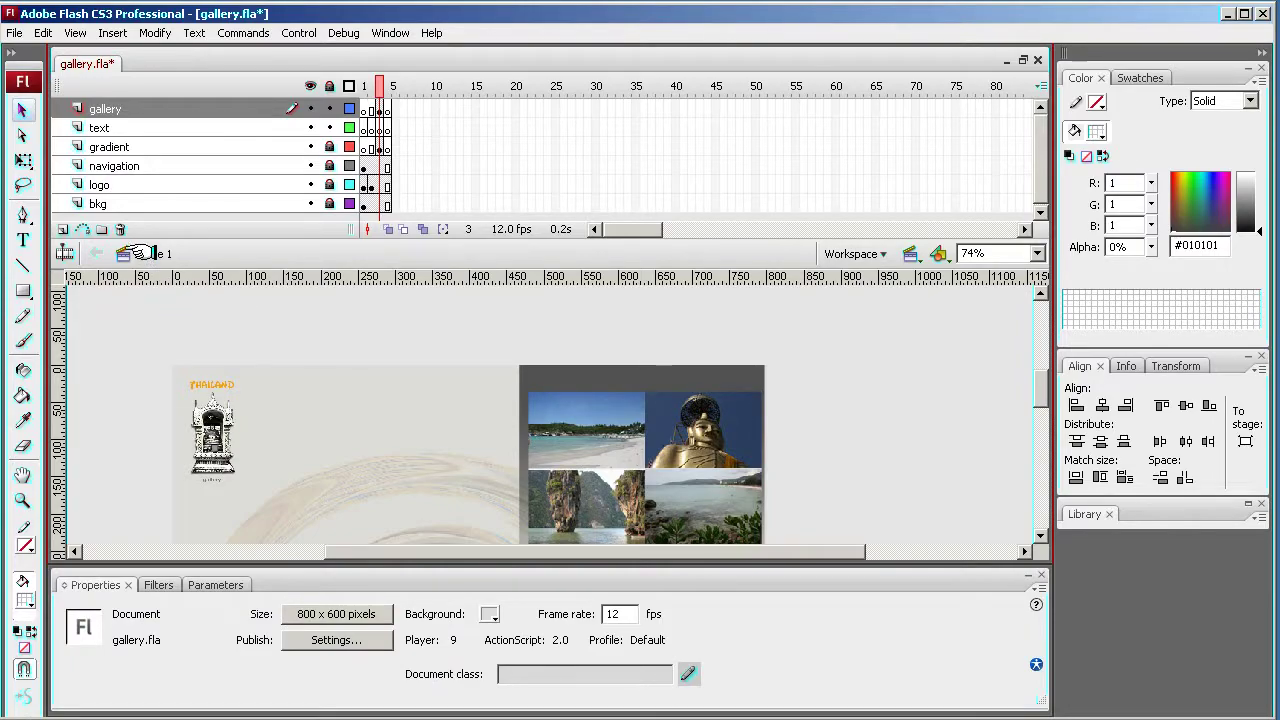
{"action": "left_click", "coordinate": [630, 480]}
{"action": "double_click", "coordinate": [630, 480]}
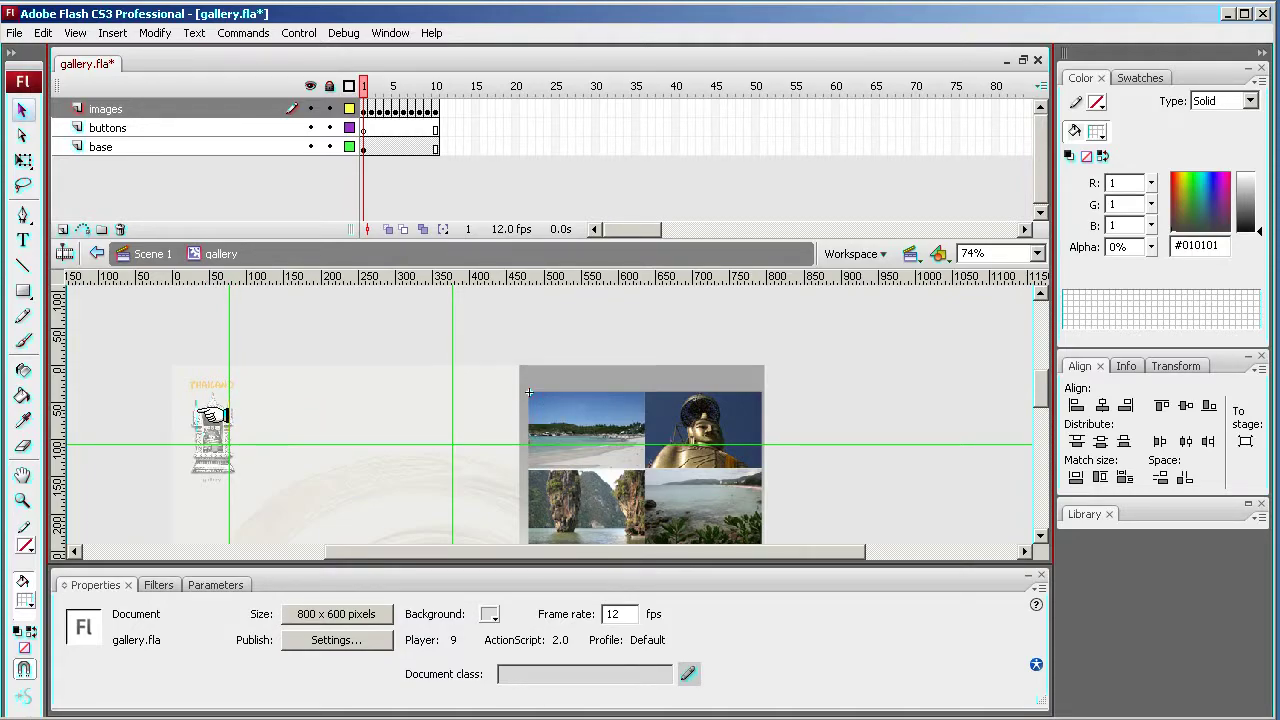
Back in Scene 1, unlock the logo layer and nudge the Thailand logo left and up.
{"action": "left_click", "coordinate": [140, 253]}
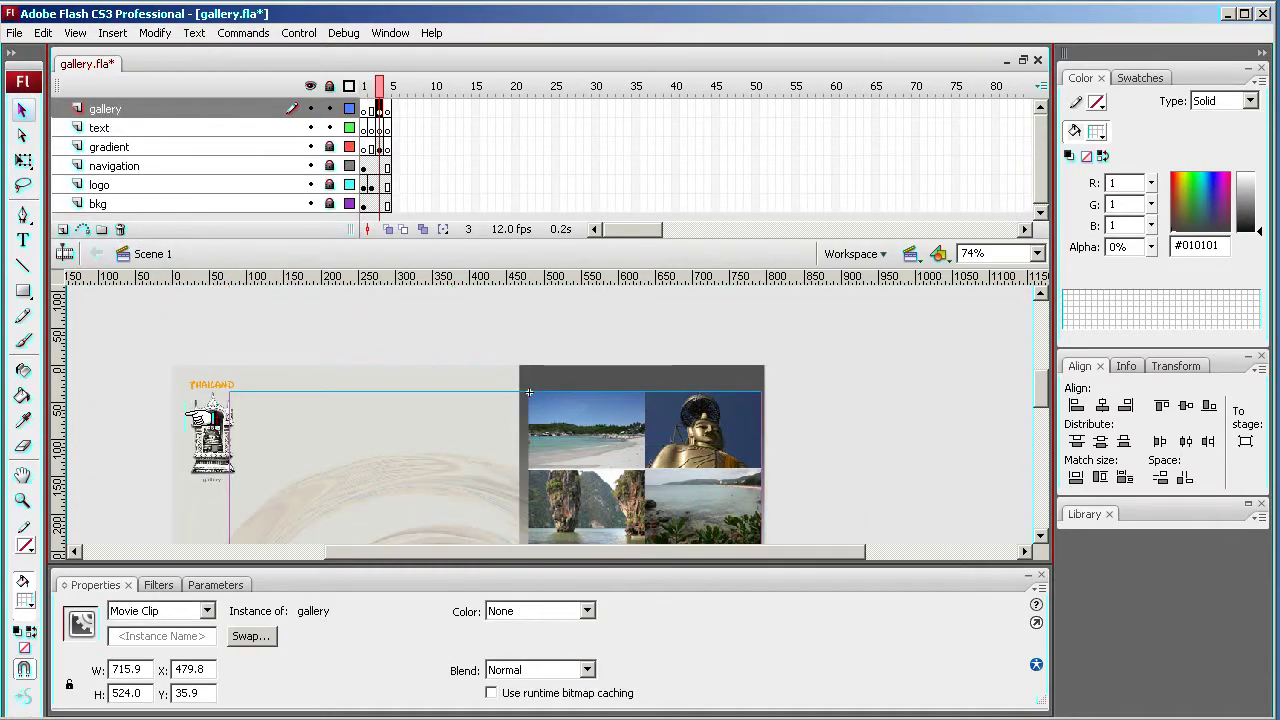
{"action": "left_click", "coordinate": [329, 166]}
{"action": "left_click", "coordinate": [329, 185]}
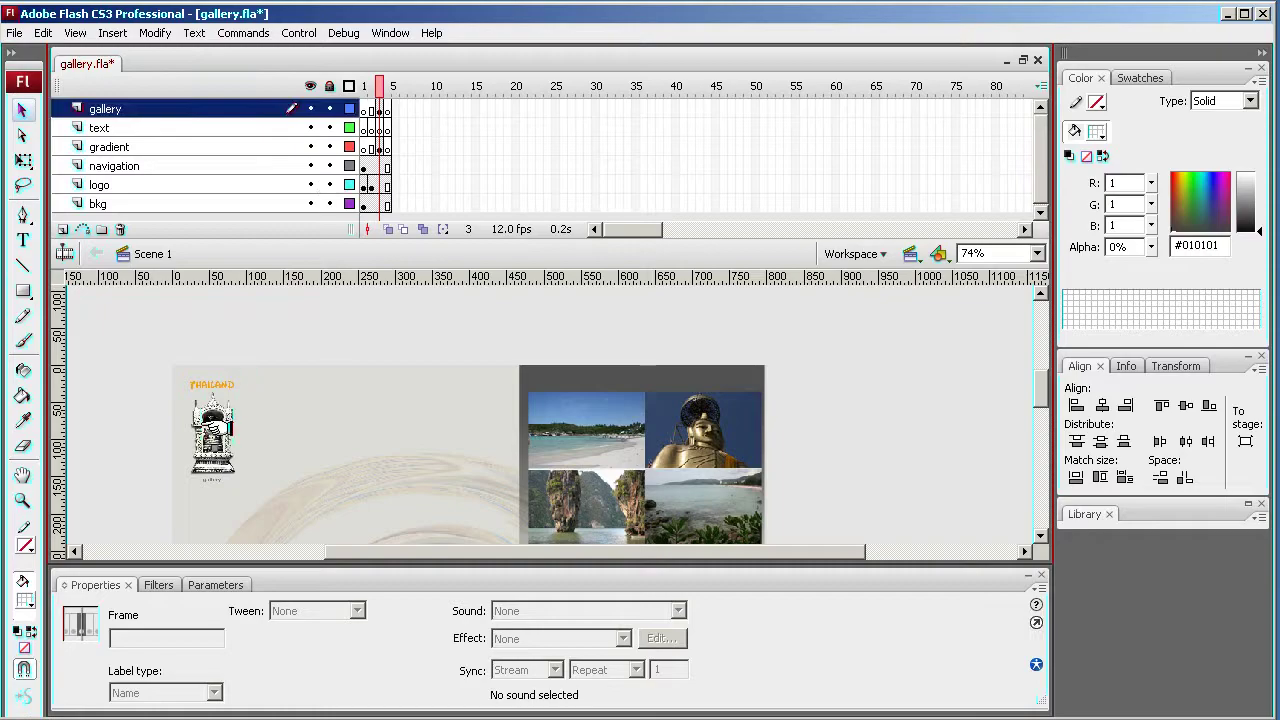
{"action": "left_click", "coordinate": [213, 425]}
{"action": "key", "text": "Left"}
{"action": "key", "text": "Left"}
{"action": "key", "text": "Left"}
{"action": "key", "text": "Left"}
{"action": "key", "text": "Left"}
{"action": "key", "text": "Left"}
{"action": "key", "text": "Left"}
{"action": "key", "text": "Left"}
{"action": "key", "text": "Left"}
{"action": "key", "text": "Left"}
{"action": "key", "text": "Left"}
{"action": "key", "text": "Left"}
{"action": "key", "text": "Left"}
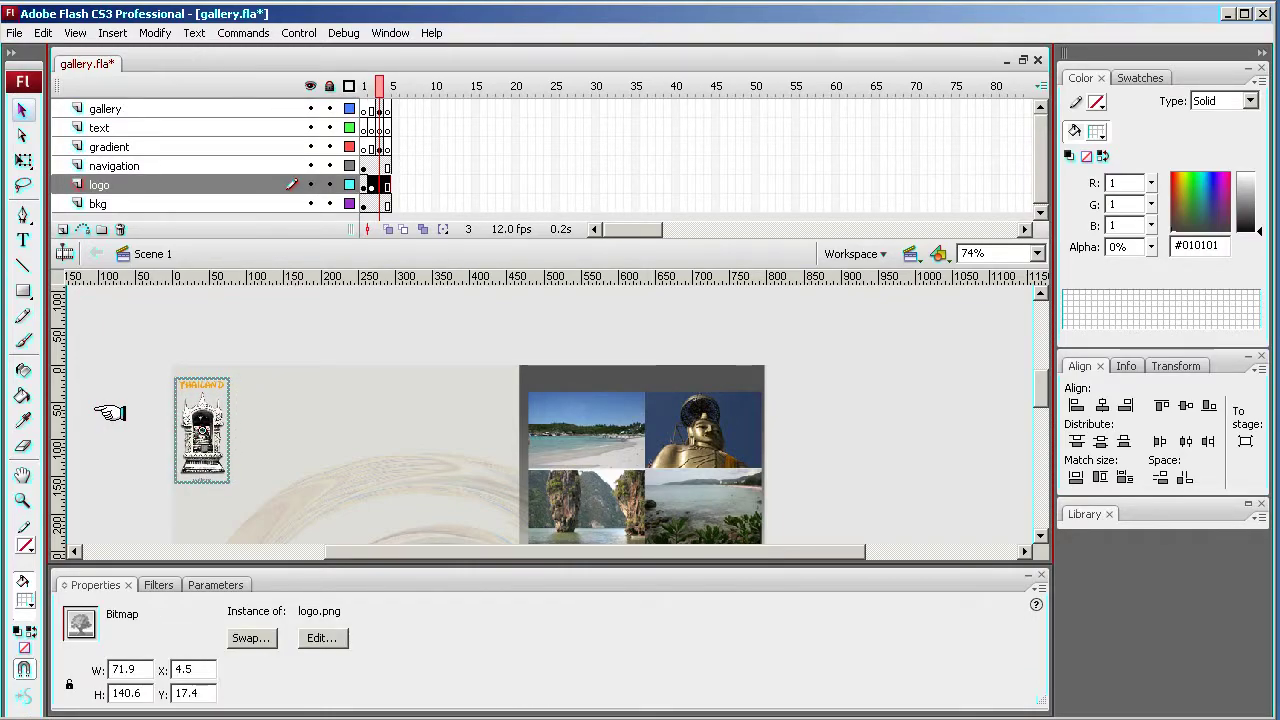
{"action": "key", "text": "Up"}
{"action": "key", "text": "Up"}
{"action": "key", "text": "Up"}
{"action": "key", "text": "Up"}
{"action": "key", "text": "Up"}
{"action": "key", "text": "Up"}
{"action": "key", "text": "Up"}
{"action": "key", "text": "Up"}
{"action": "key", "text": "Up"}
{"action": "key", "text": "Up"}
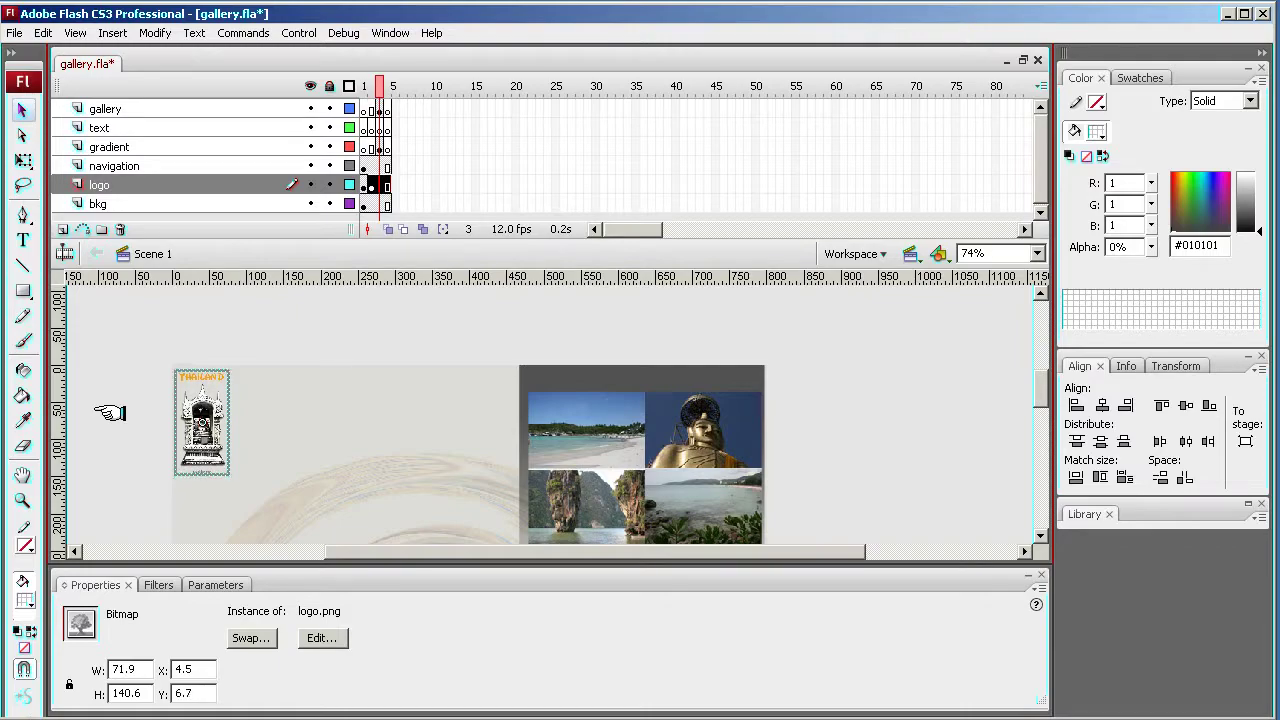
Reopen the gallery clip and step through frames 5 and 8, then back to frame 1.
{"action": "double_click", "coordinate": [700, 425]}
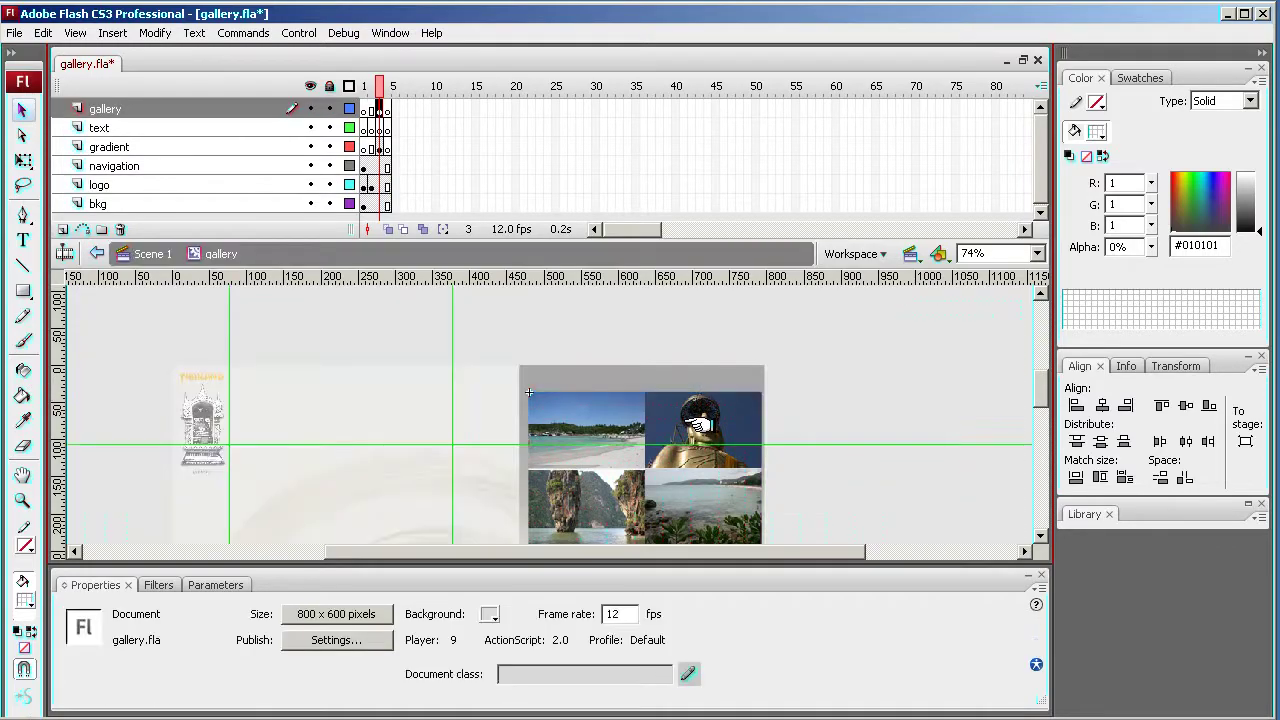
{"action": "left_click", "coordinate": [395, 110]}
{"action": "left_click", "coordinate": [395, 127]}
{"action": "left_click", "coordinate": [419, 109]}
{"action": "left_click", "coordinate": [365, 110]}
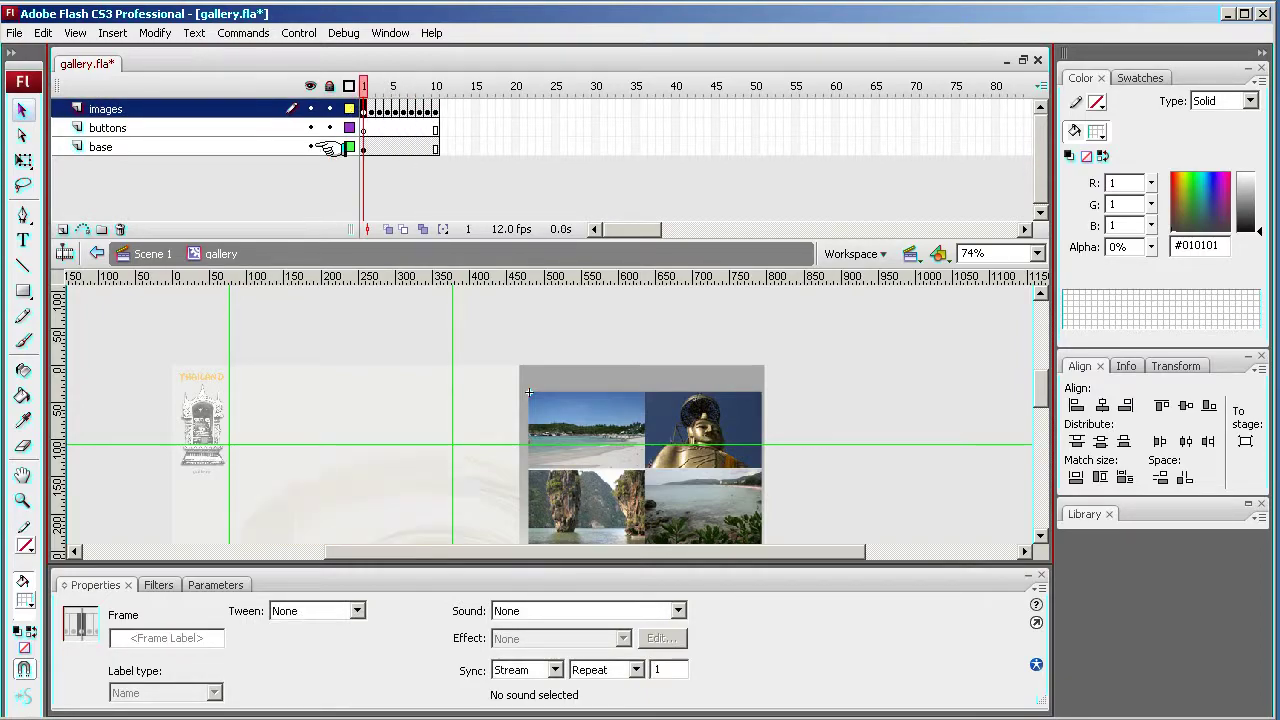
Turn off Show Guides so the guide lines disappear from the gallery stage.
{"action": "left_click", "coordinate": [76, 32]}
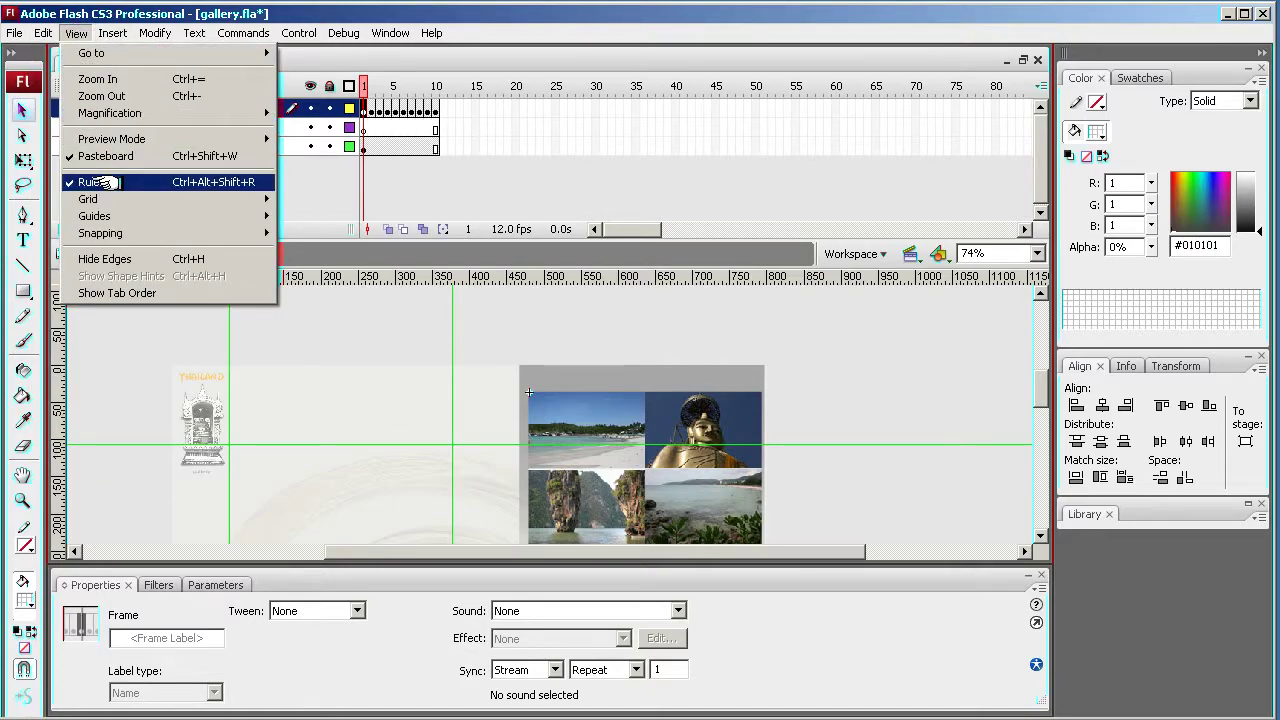
{"action": "mouse_move", "coordinate": [106, 216]}
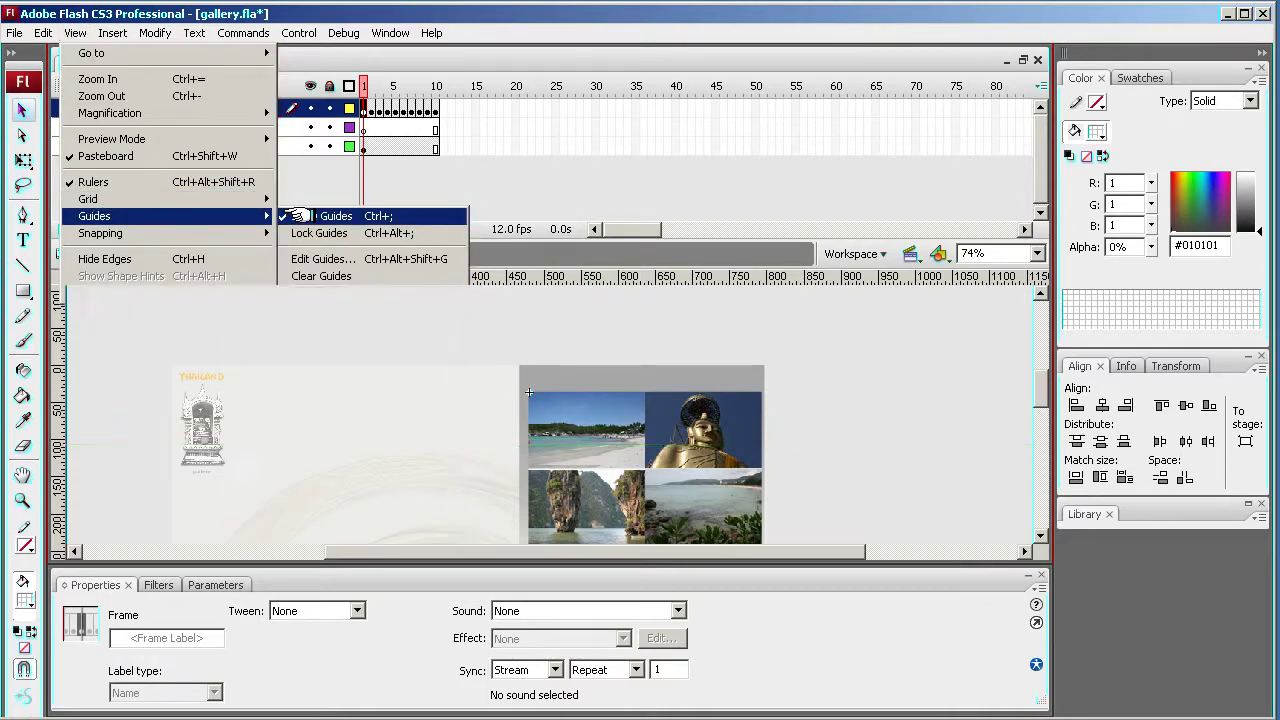
{"action": "left_click", "coordinate": [300, 216]}
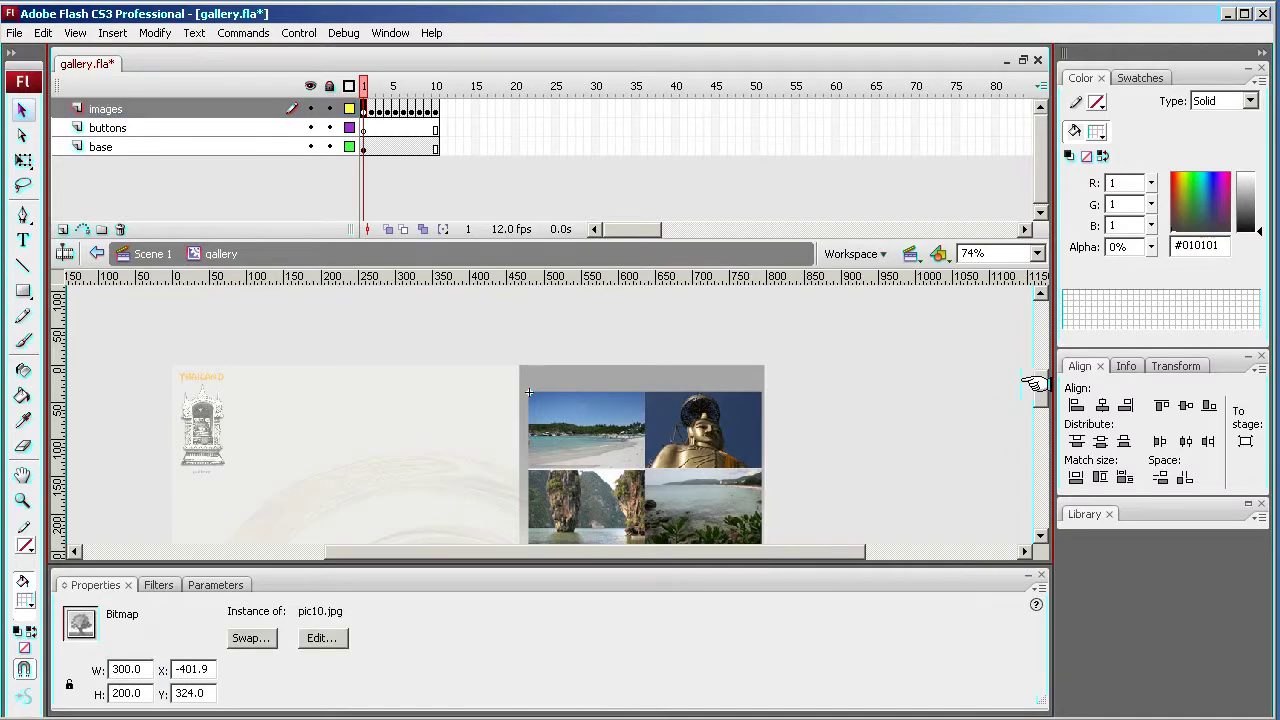
{"action": "left_click_drag", "start_coordinate": [1038, 385], "coordinate": [1040, 430]}
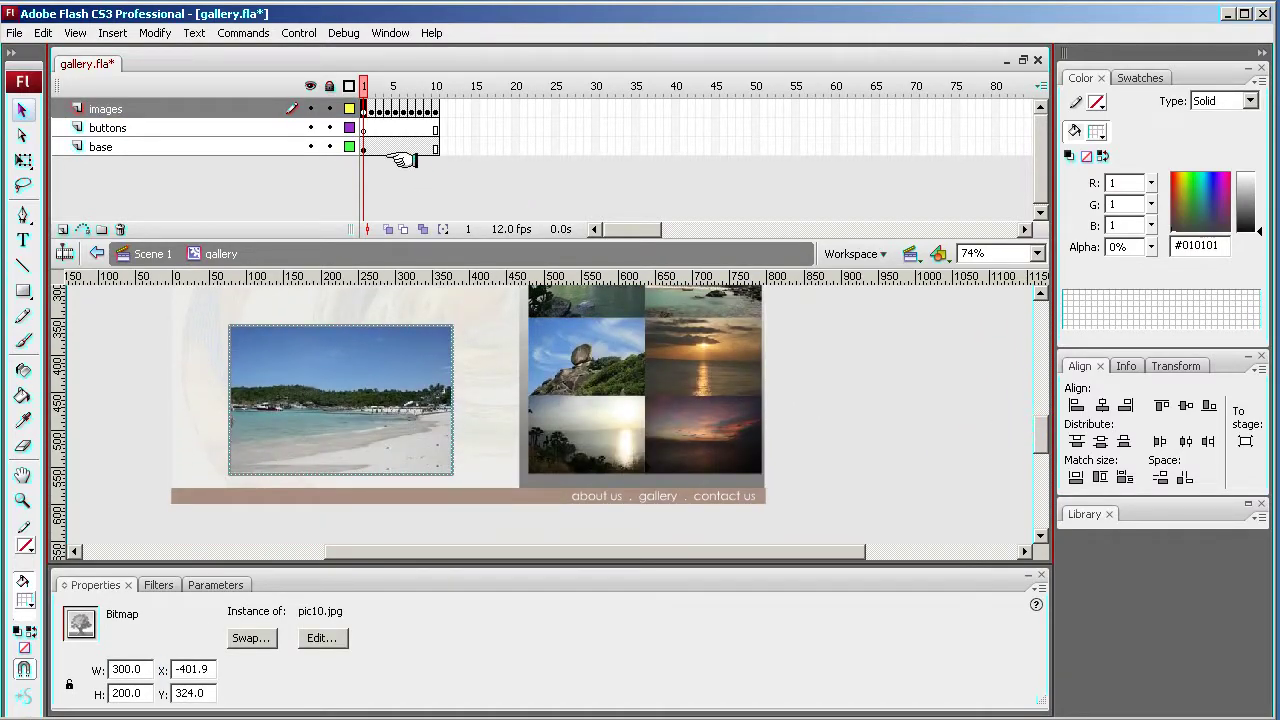
Preview the photos on frames 2, 4, 5, 7 and 9, then play from frame 1.
{"action": "left_click", "coordinate": [365, 127]}
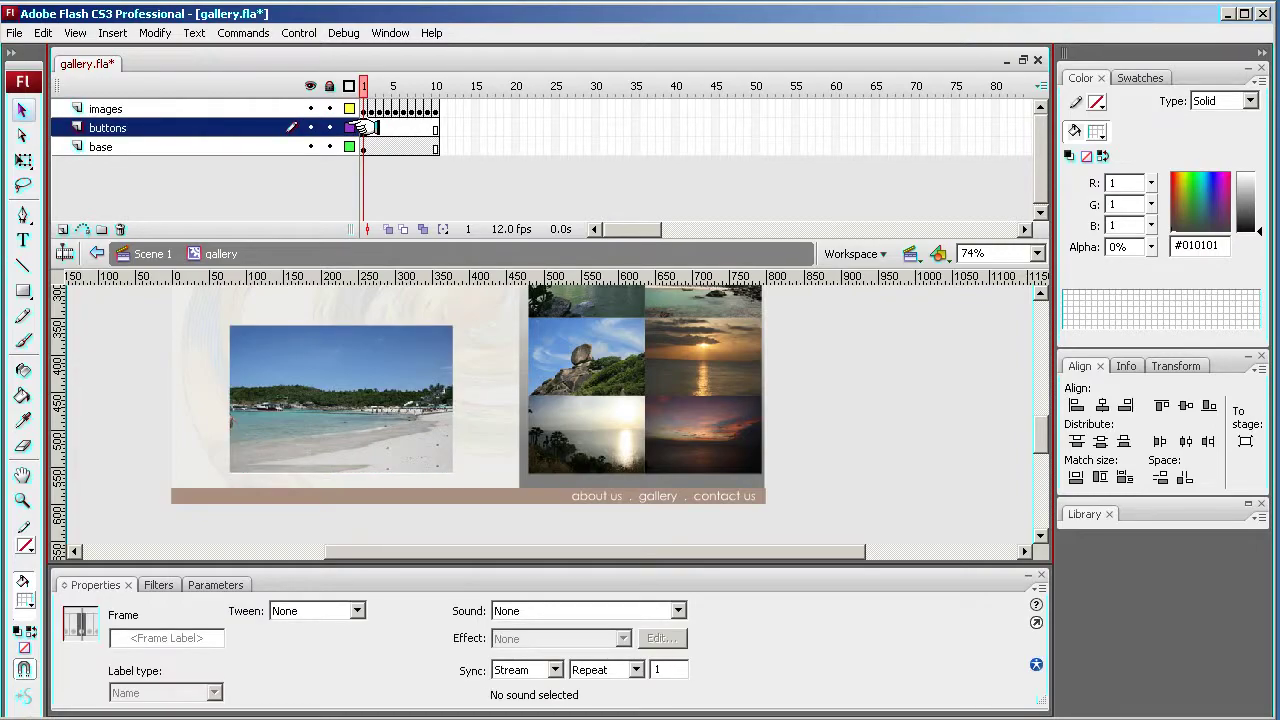
{"action": "left_click", "coordinate": [370, 127]}
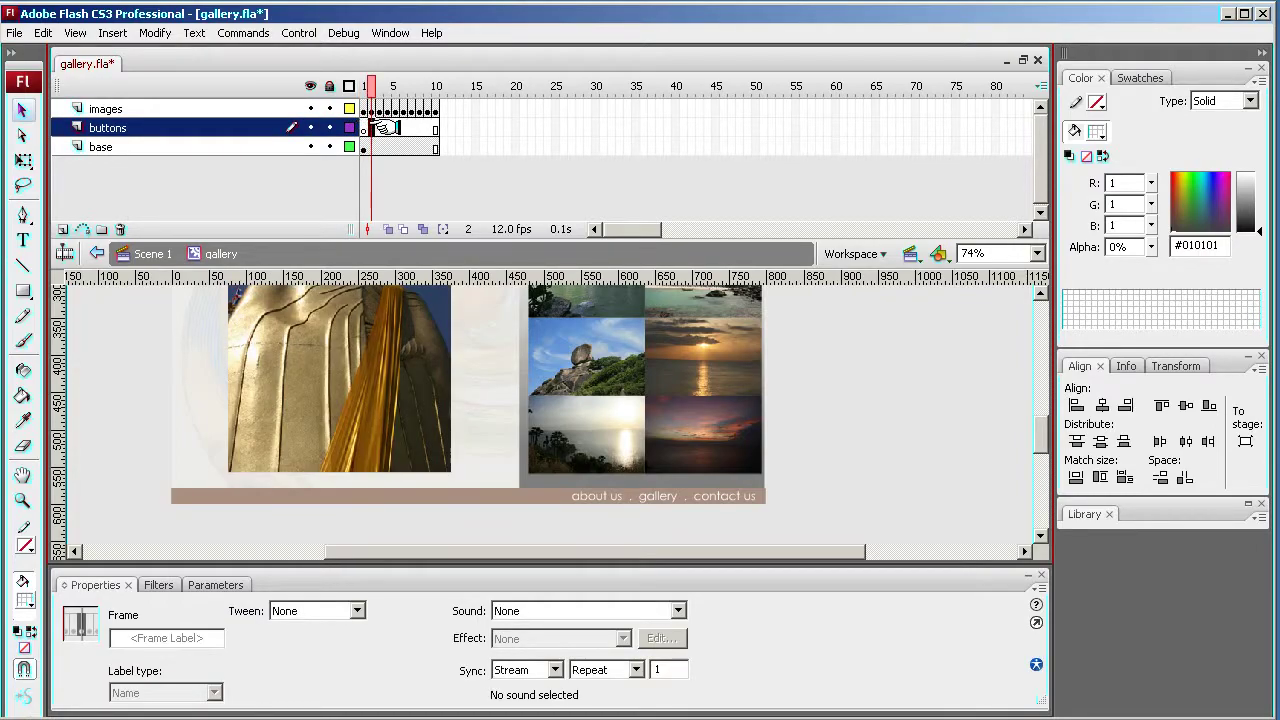
{"action": "left_click", "coordinate": [386, 127]}
{"action": "left_click", "coordinate": [397, 127]}
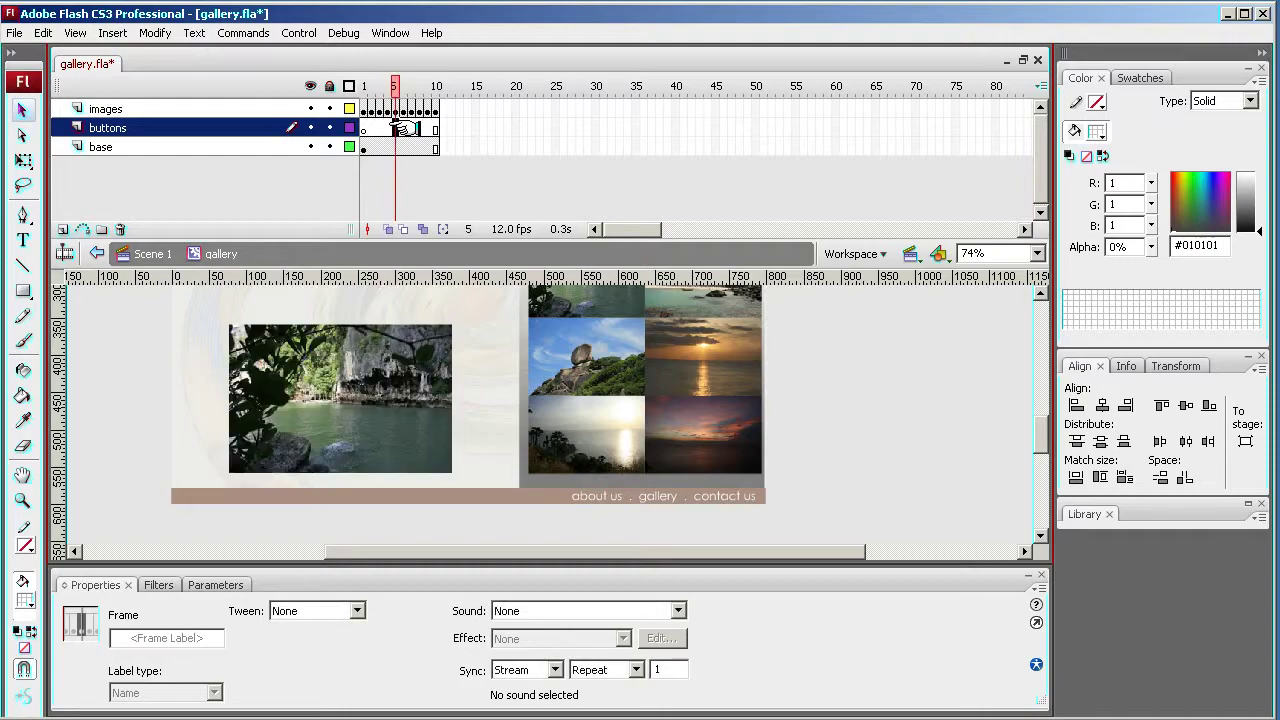
{"action": "left_click", "coordinate": [412, 127]}
{"action": "left_click", "coordinate": [427, 127]}
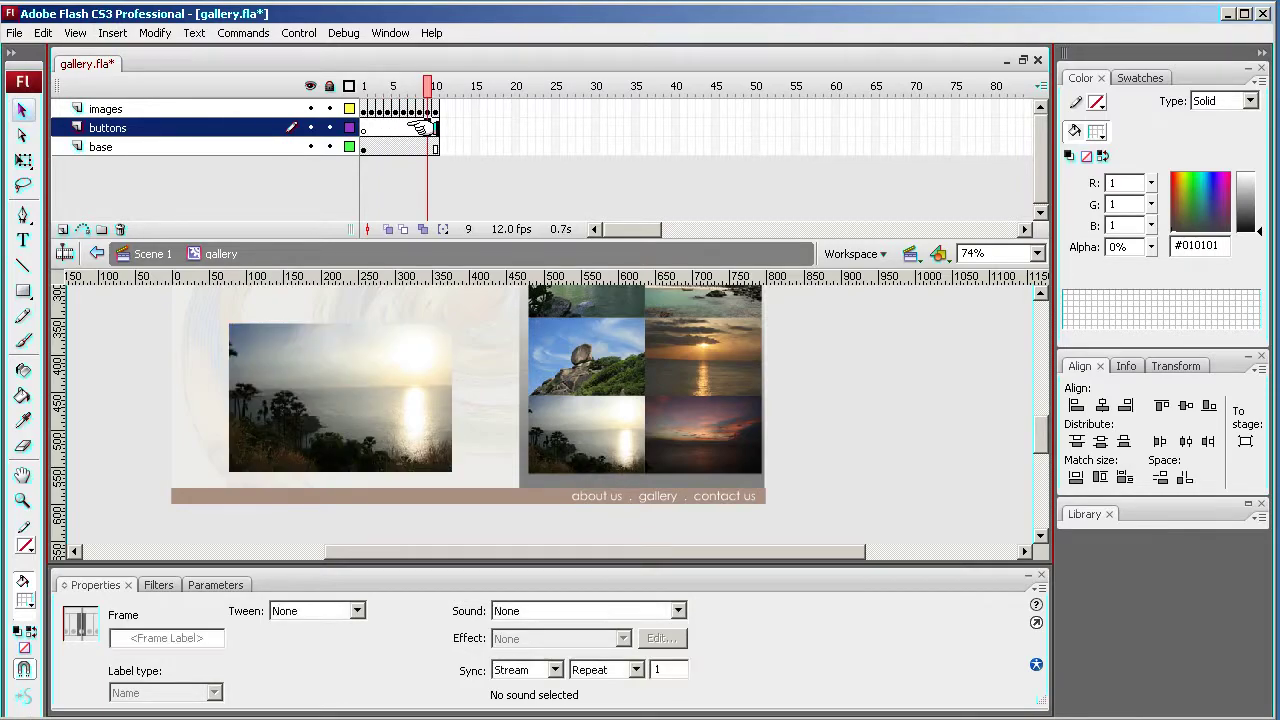
{"action": "left_click", "coordinate": [365, 127]}
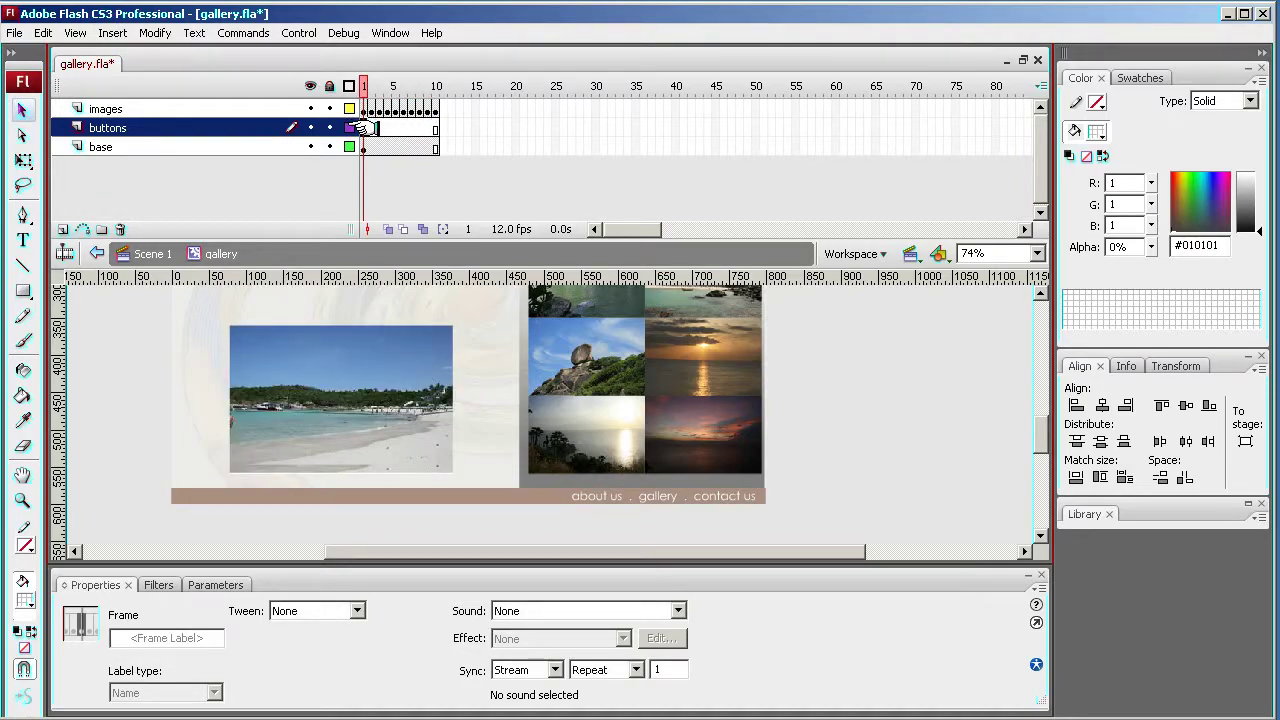
{"action": "key", "text": "Return"}
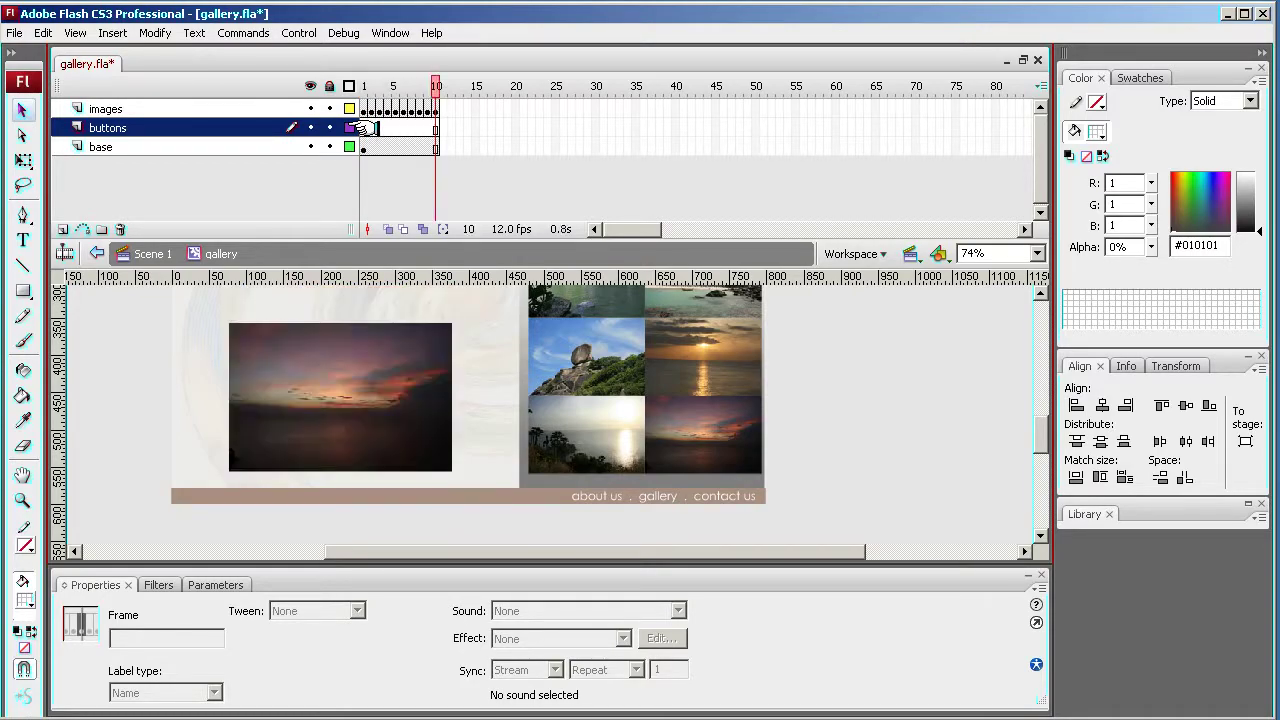
Stop playback at frame 1 and scroll through the grid of ten photo thumbnails.
{"action": "left_click", "coordinate": [365, 127]}
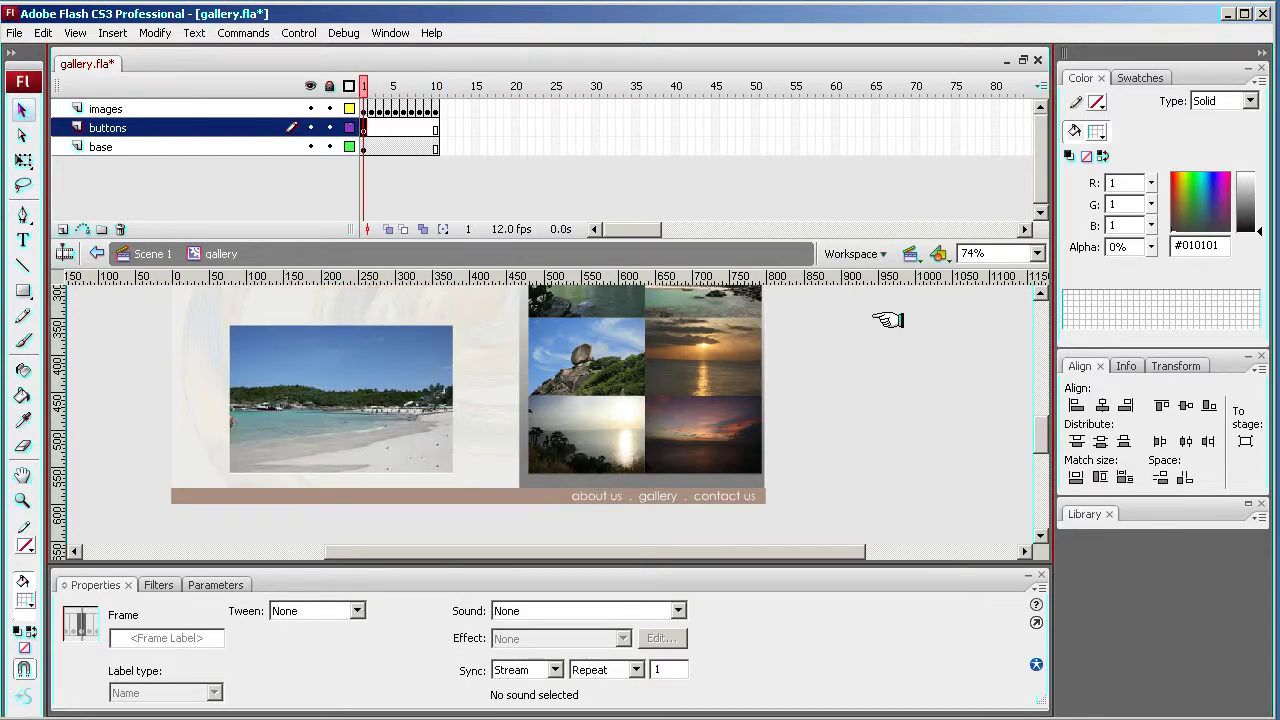
{"action": "left_click_drag", "start_coordinate": [1035, 430], "coordinate": [1037, 404]}
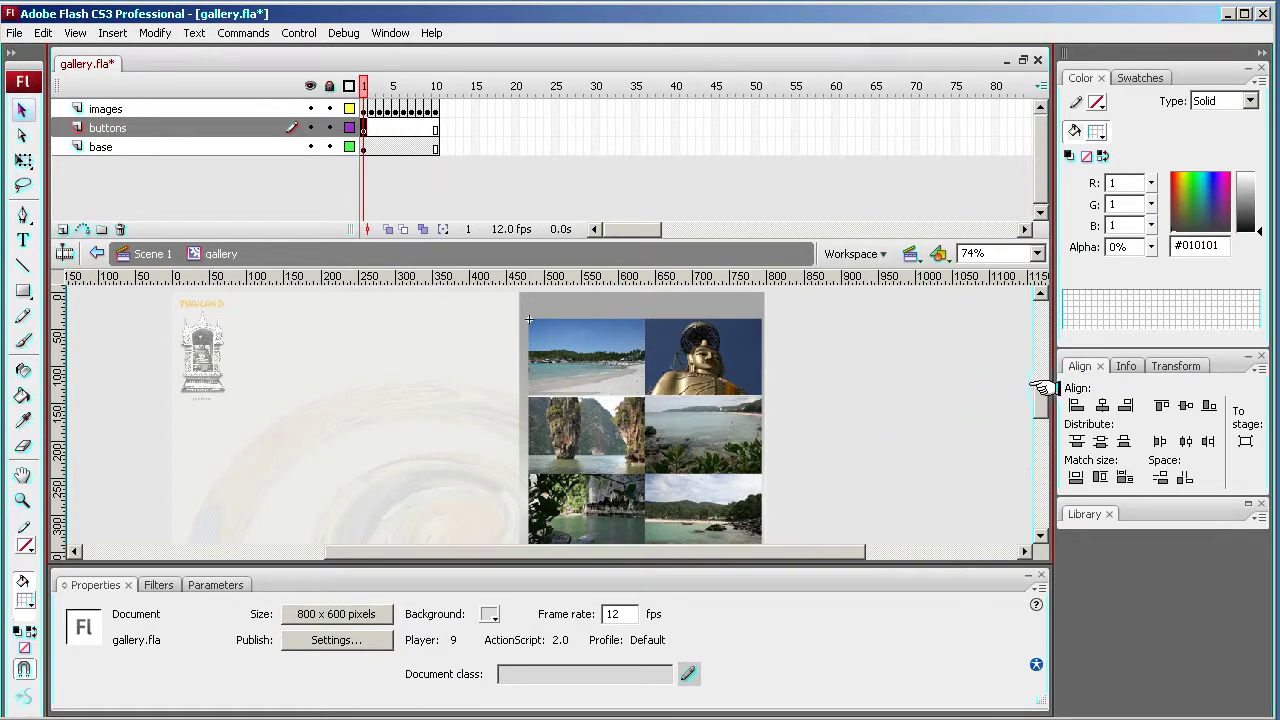
{"action": "left_click_drag", "start_coordinate": [1044, 388], "coordinate": [1044, 400]}
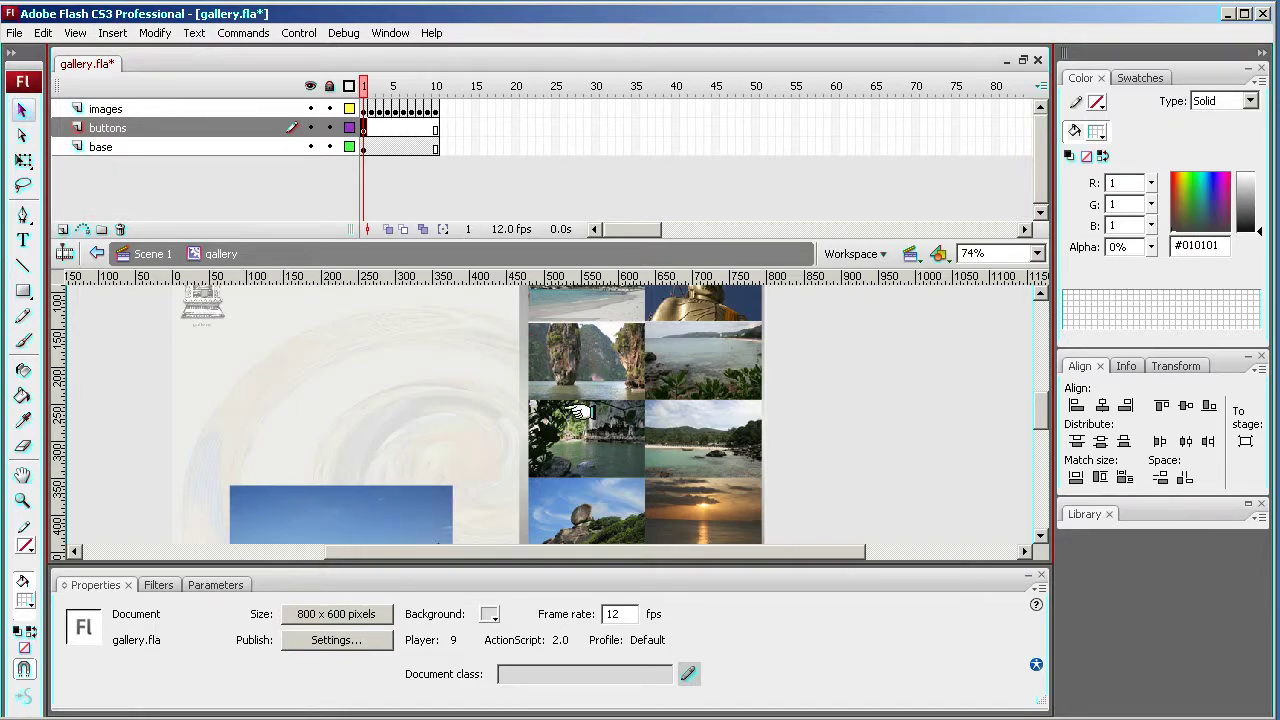
{"action": "left_click_drag", "start_coordinate": [1037, 420], "coordinate": [1037, 383]}
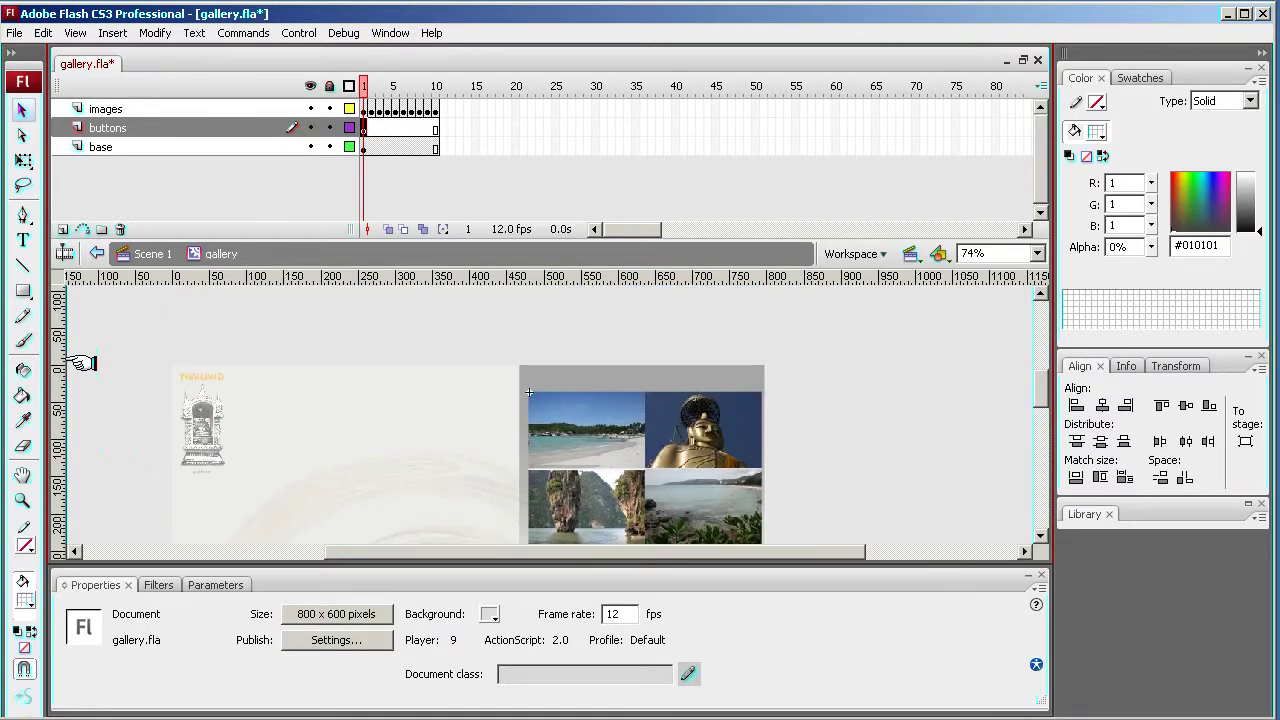
Choose the Rectangle tool with a custom dark red fill of #4F0C04.
{"action": "left_click", "coordinate": [27, 289]}
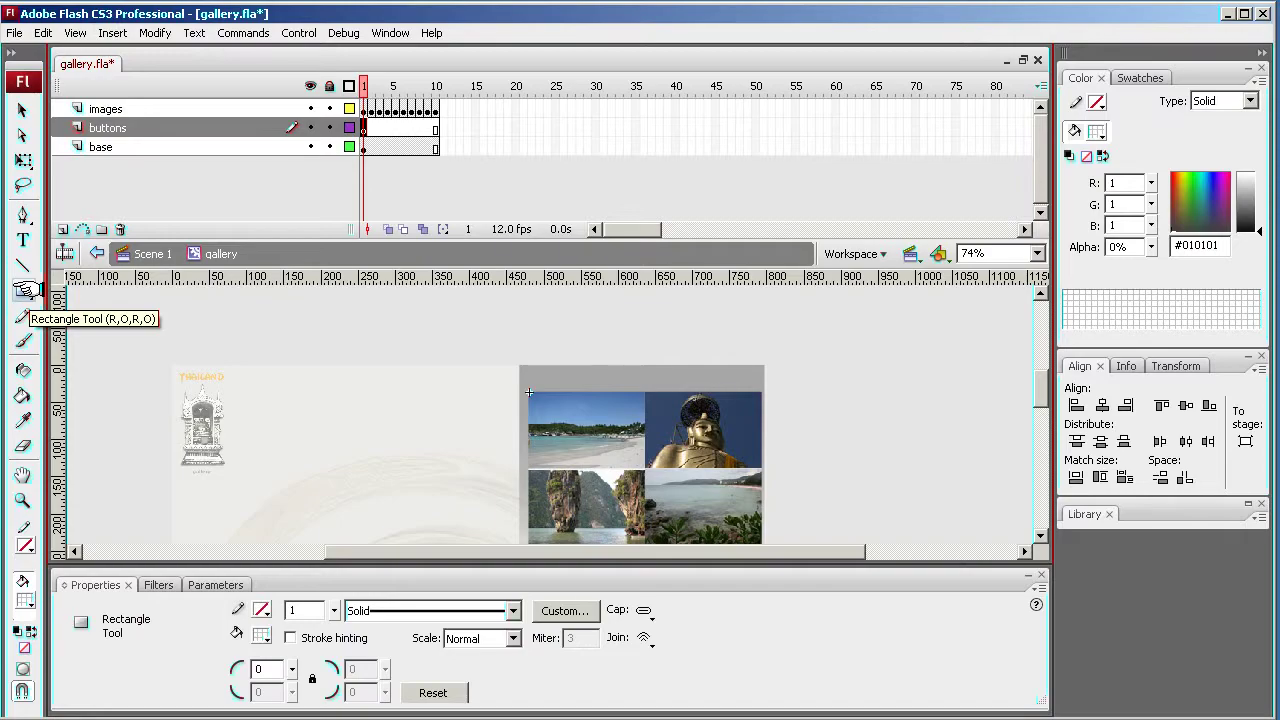
{"action": "left_click", "coordinate": [24, 598]}
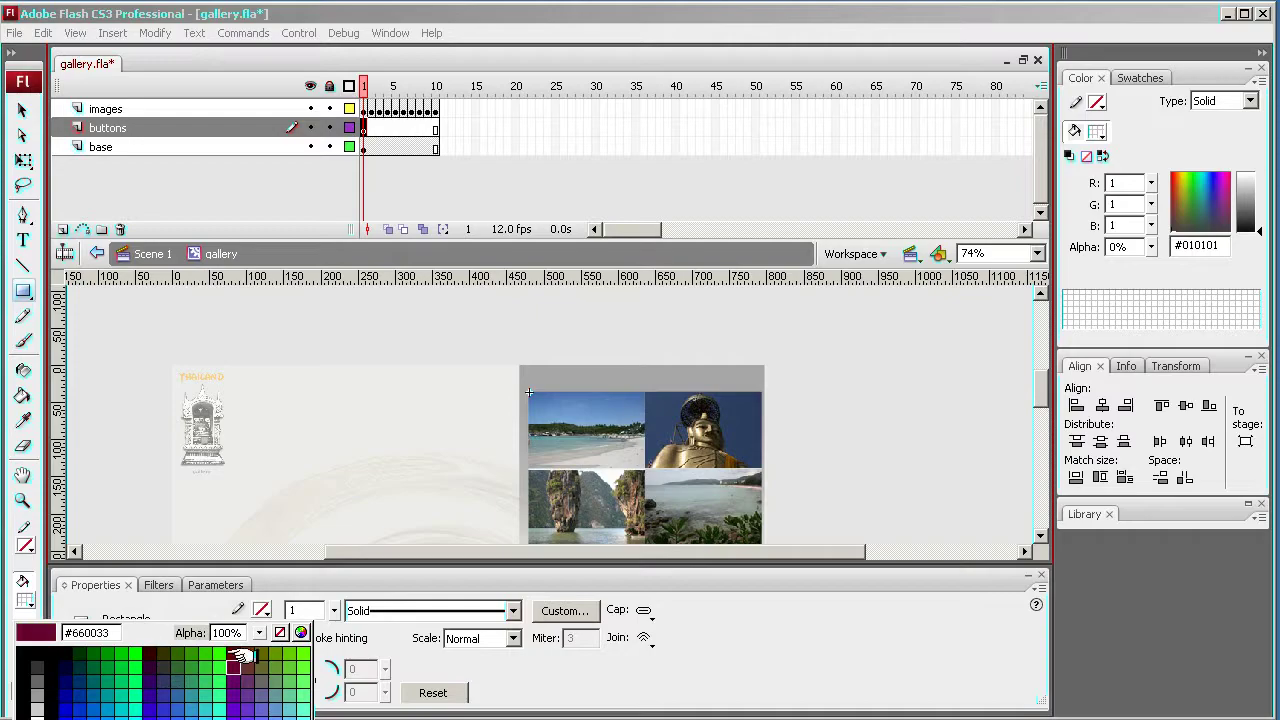
{"action": "left_click", "coordinate": [300, 632]}
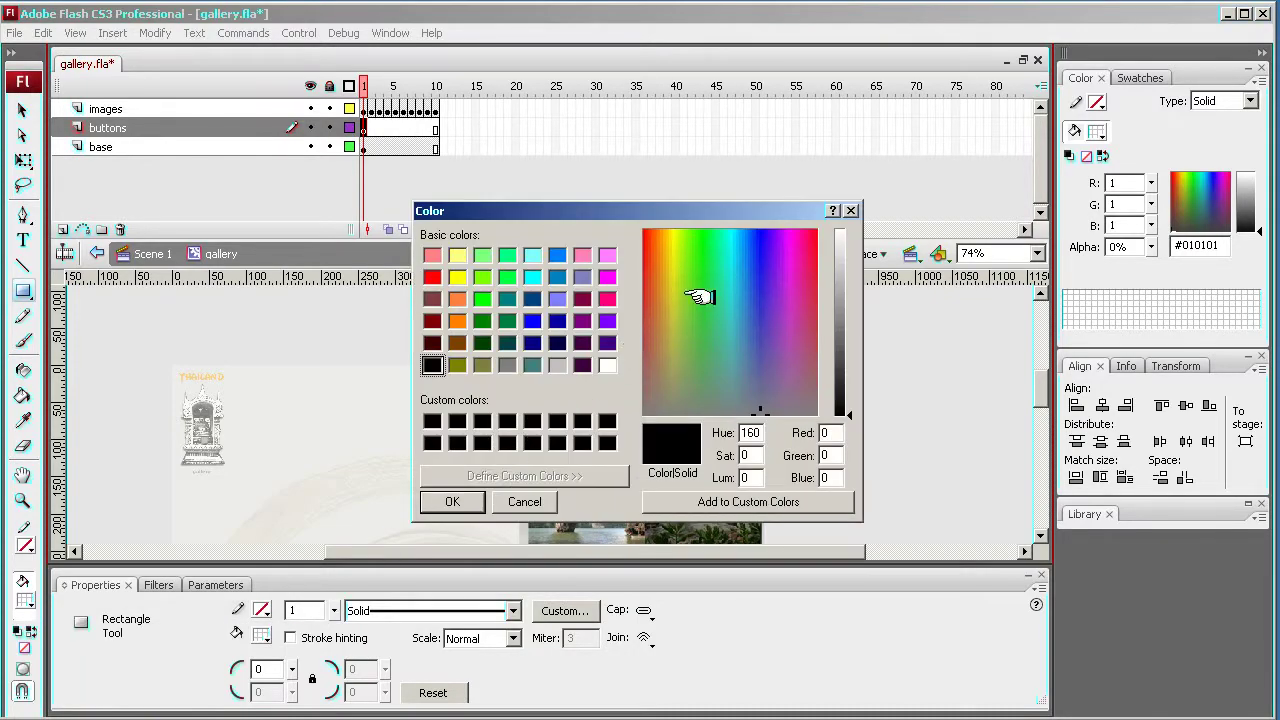
{"action": "left_click", "coordinate": [648, 250]}
{"action": "left_click", "coordinate": [838, 377]}
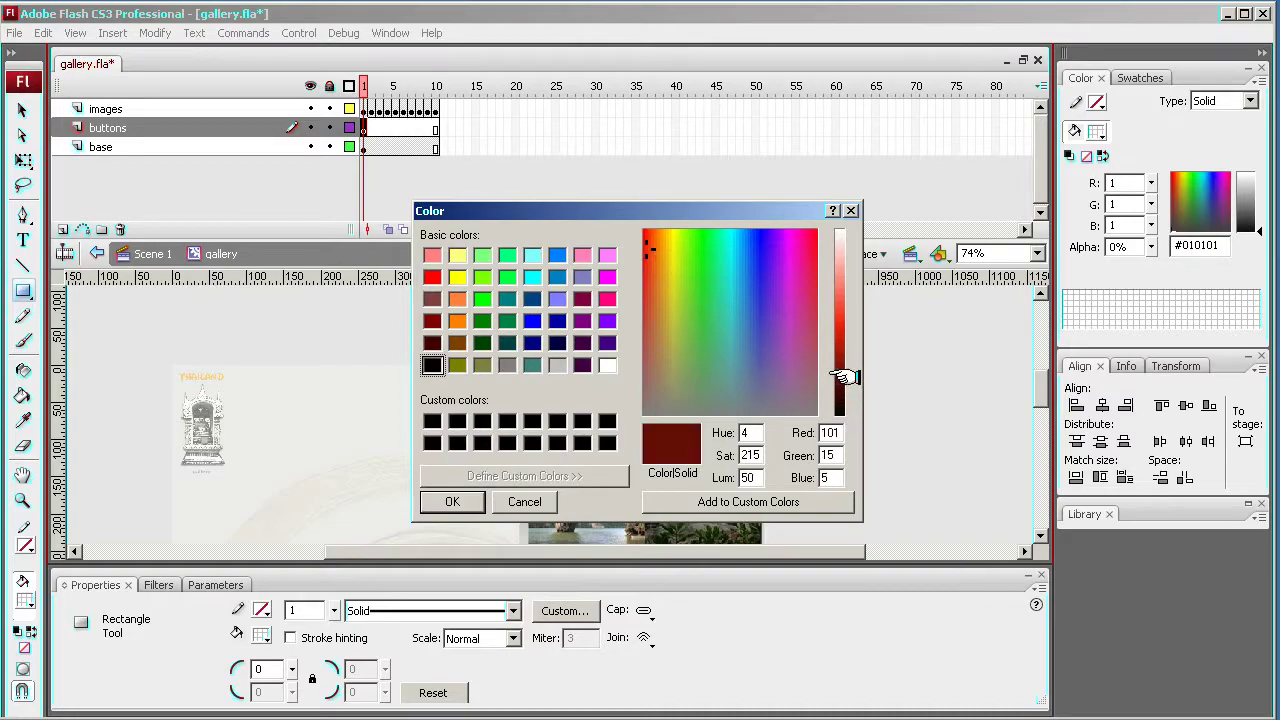
{"action": "left_click", "coordinate": [452, 501]}
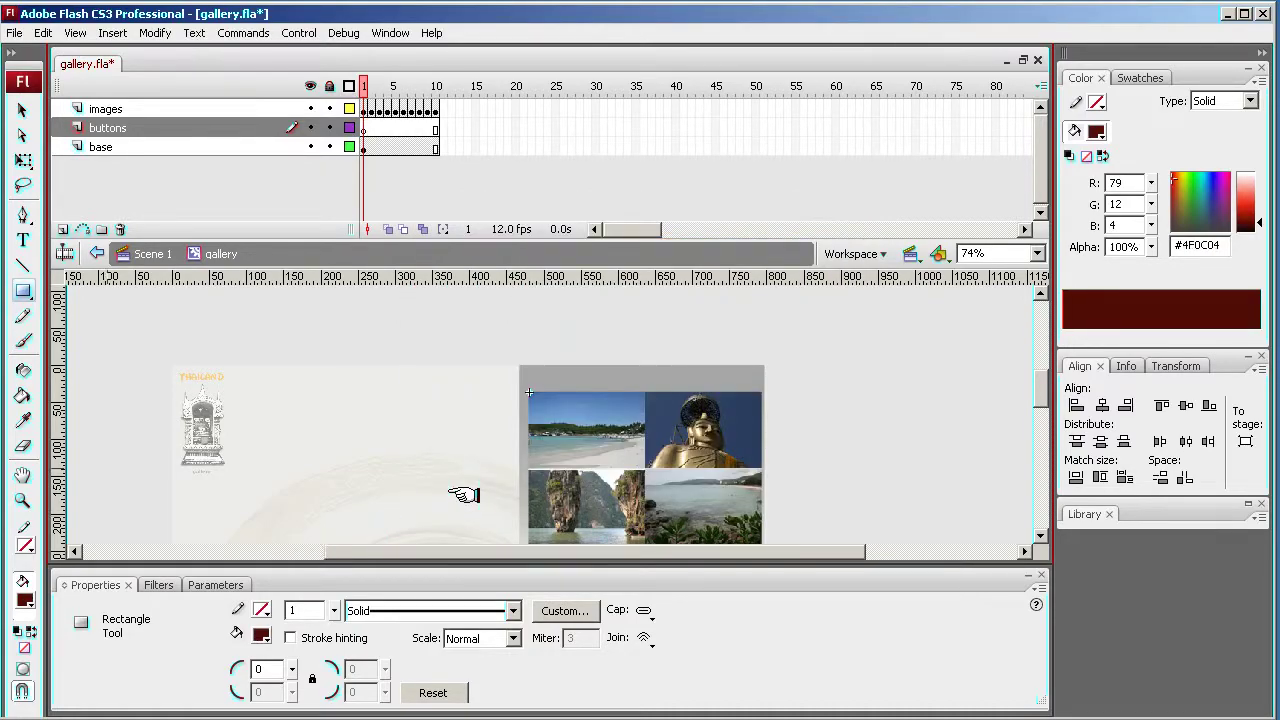
Zoom in on the beach photo and draw a dark red rectangle covering it.
{"action": "left_click", "coordinate": [23, 499]}
{"action": "left_click_drag", "start_coordinate": [507, 362], "coordinate": [674, 506]}
{"action": "left_click_drag", "start_coordinate": [395, 320], "coordinate": [713, 545]}
{"action": "left_click", "coordinate": [490, 370]}
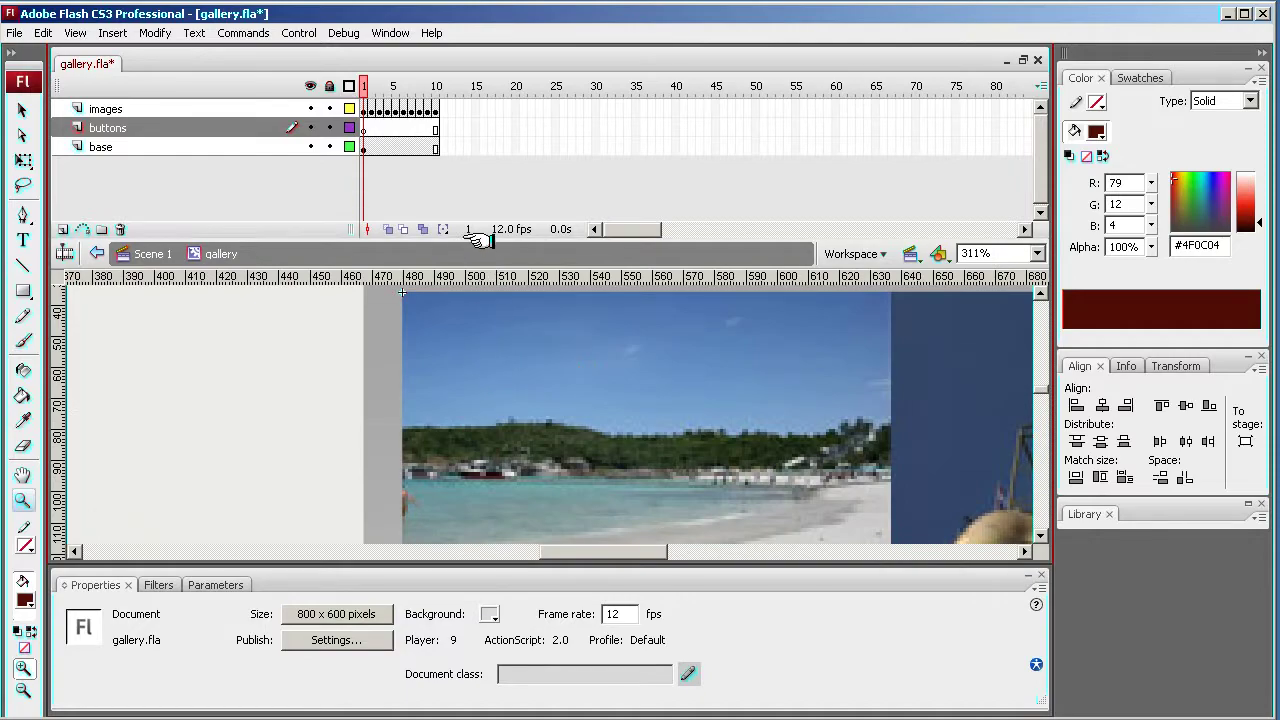
{"action": "left_click_drag", "start_coordinate": [480, 240], "coordinate": [482, 192]}
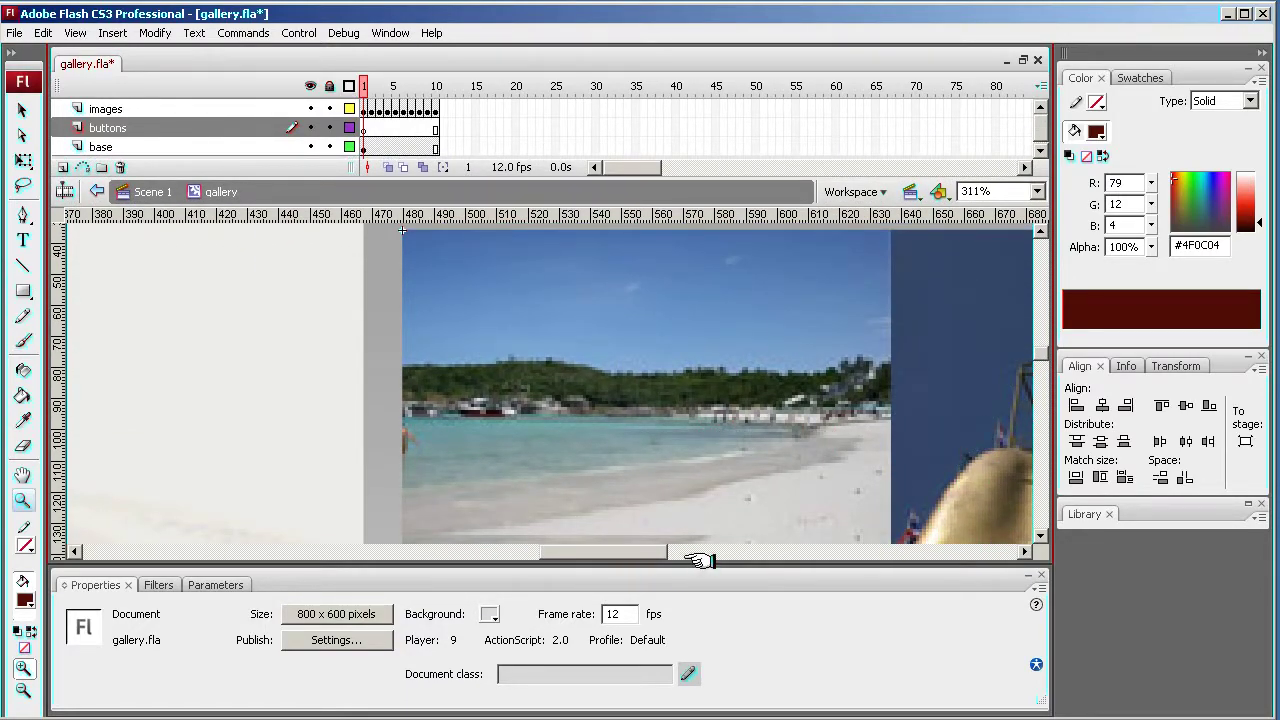
{"action": "left_click_drag", "start_coordinate": [700, 565], "coordinate": [700, 589]}
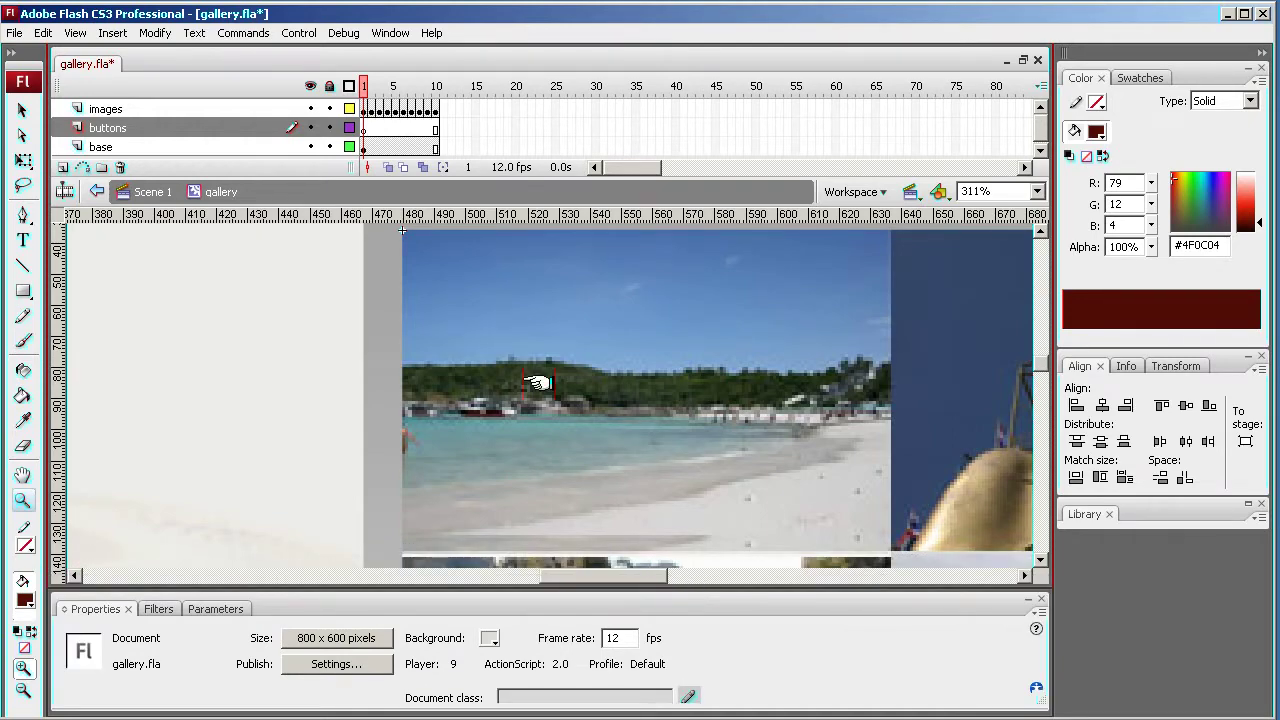
{"action": "left_click", "coordinate": [23, 291]}
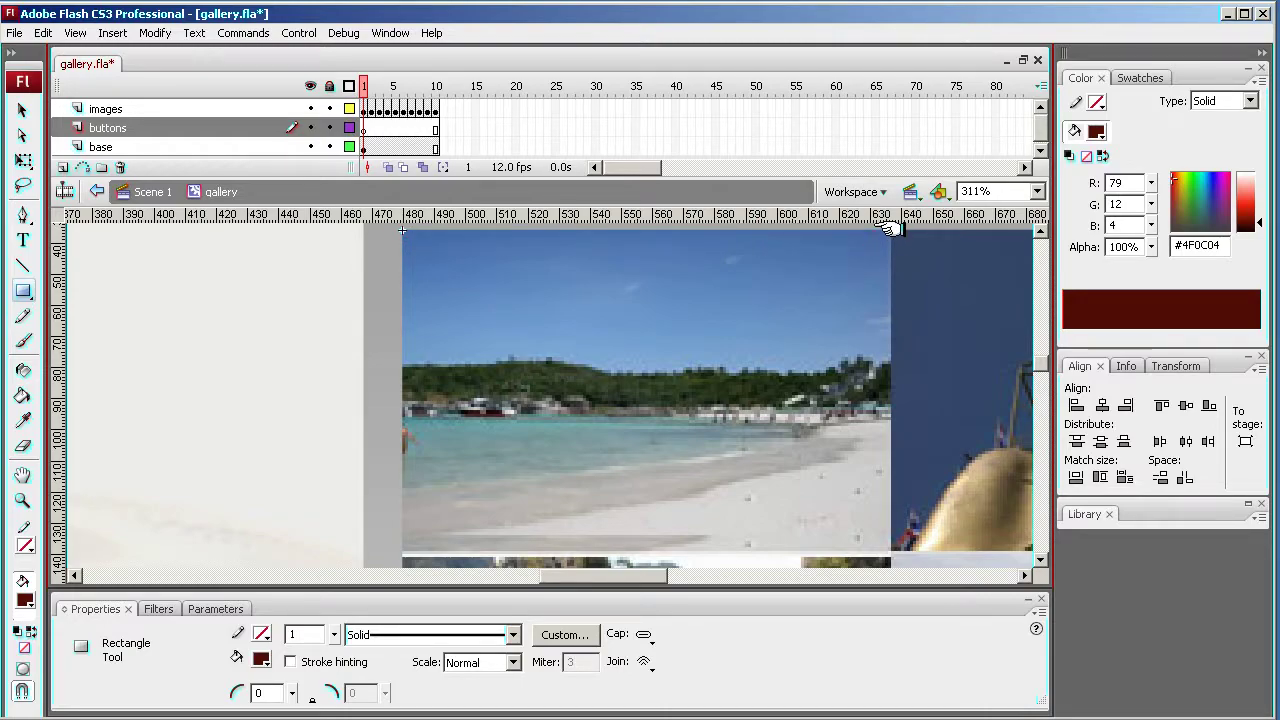
{"action": "left_click_drag", "start_coordinate": [888, 229], "coordinate": [400, 550]}
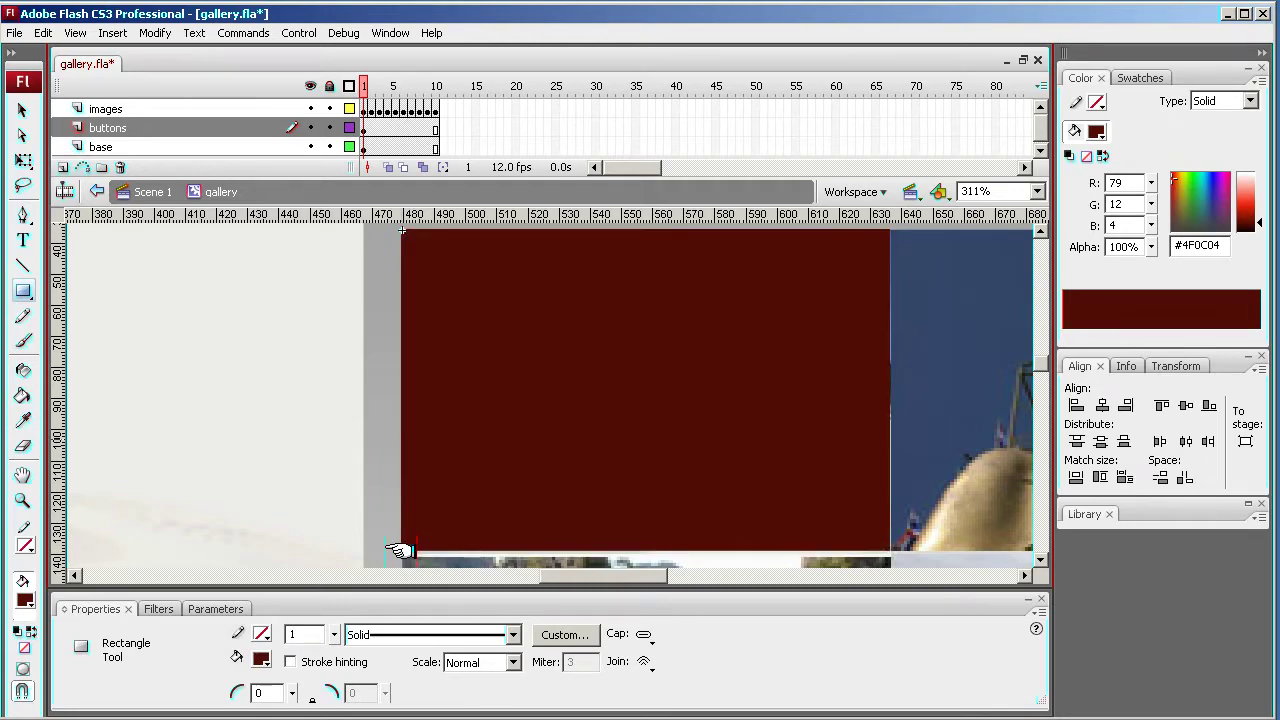
Select the red rectangle and convert it to a Button symbol called gallery_but.
{"action": "key", "text": "v"}
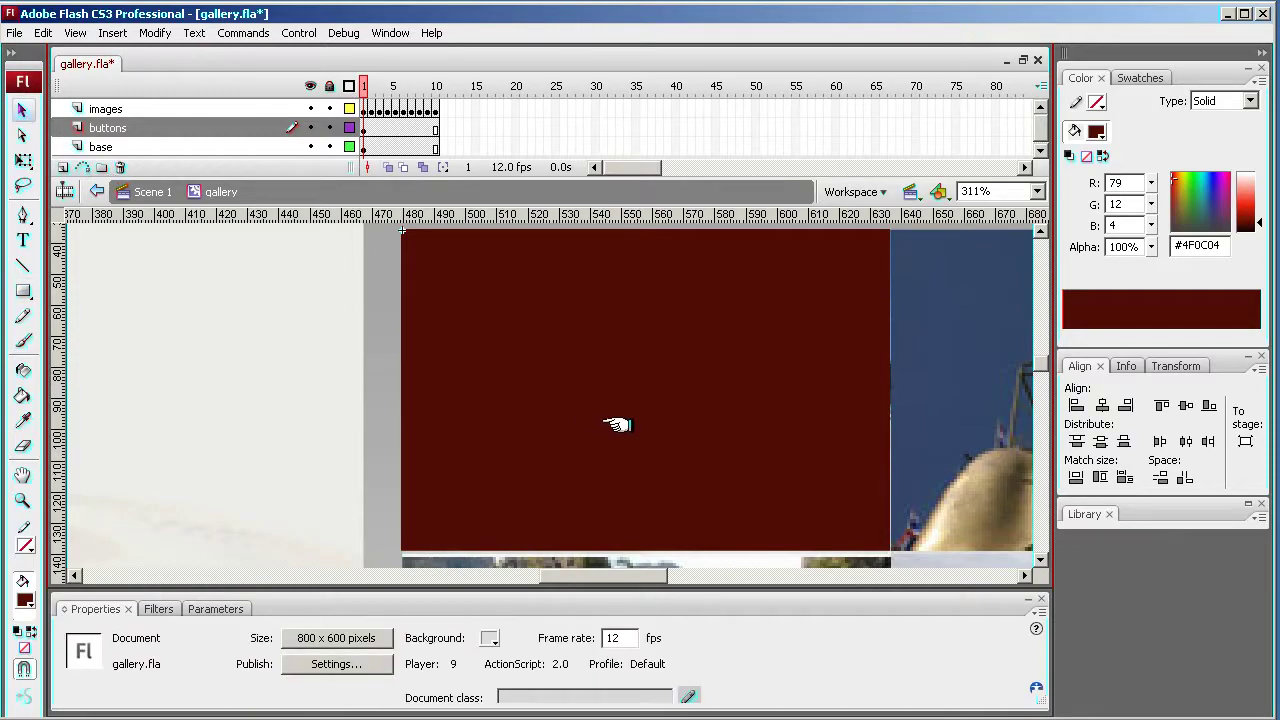
{"action": "left_click", "coordinate": [617, 425]}
{"action": "right_click", "coordinate": [660, 377]}
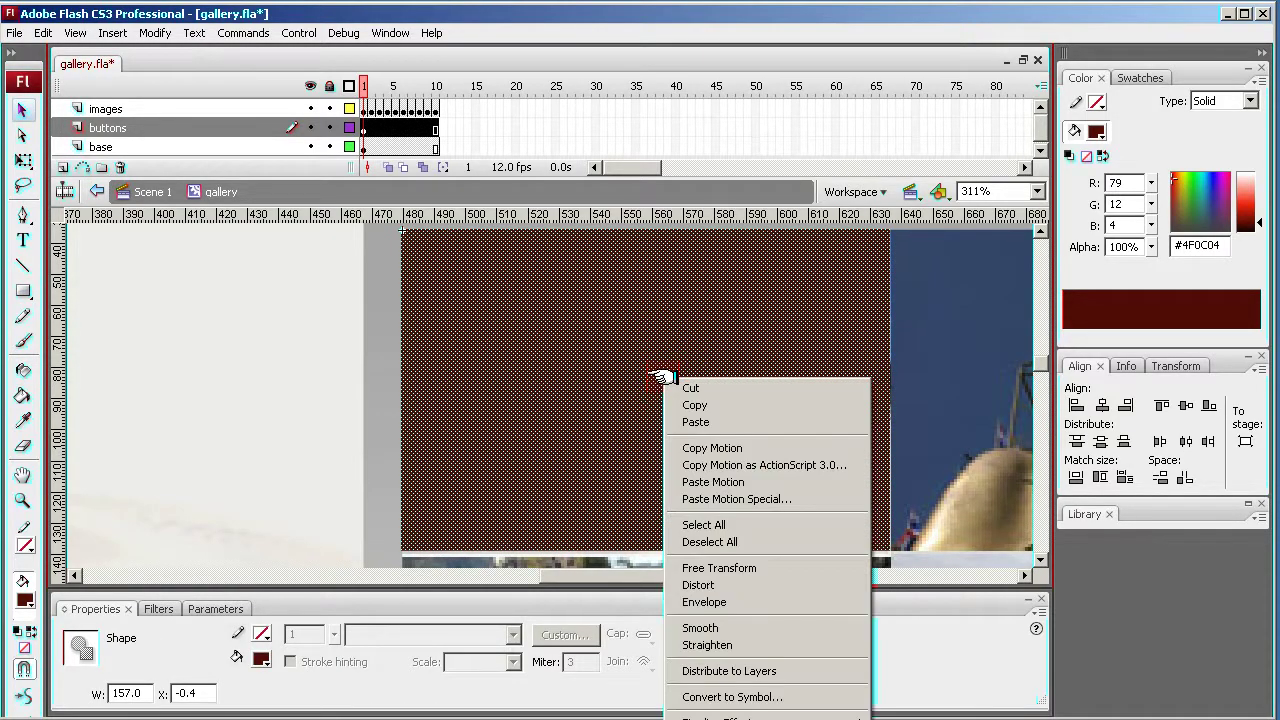
{"action": "left_click", "coordinate": [692, 697]}
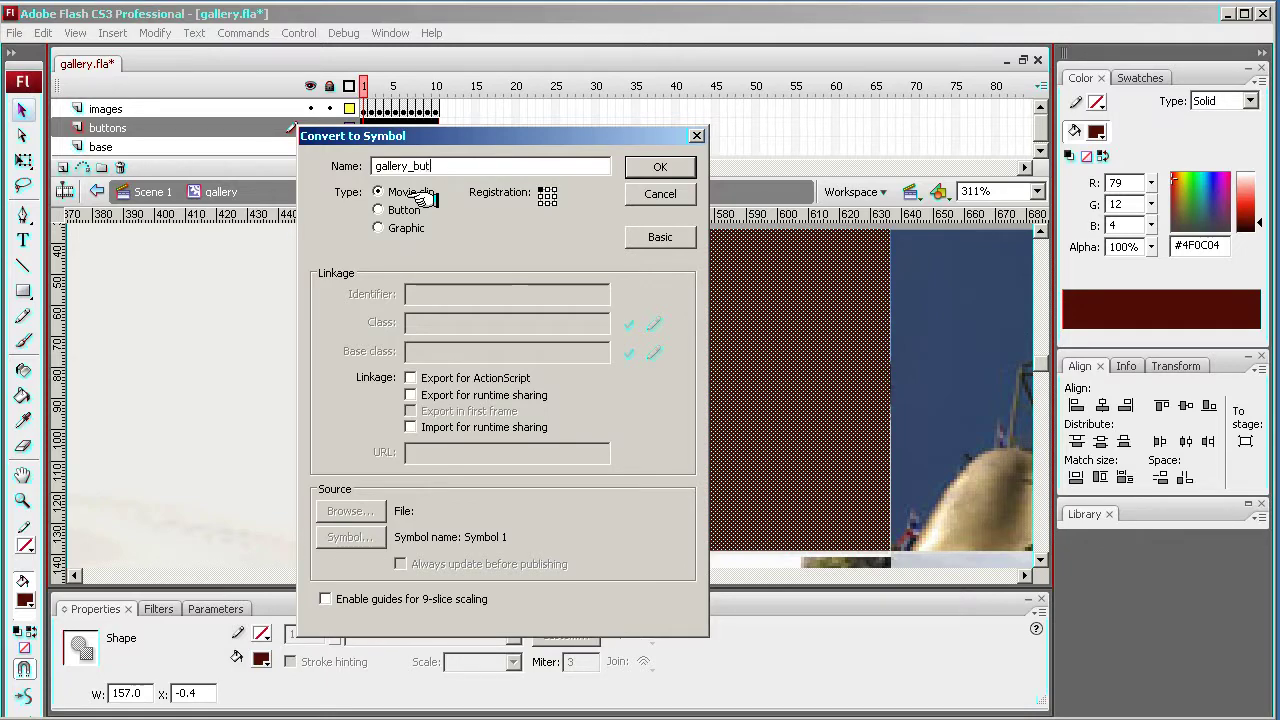
{"action": "left_click", "coordinate": [380, 210]}
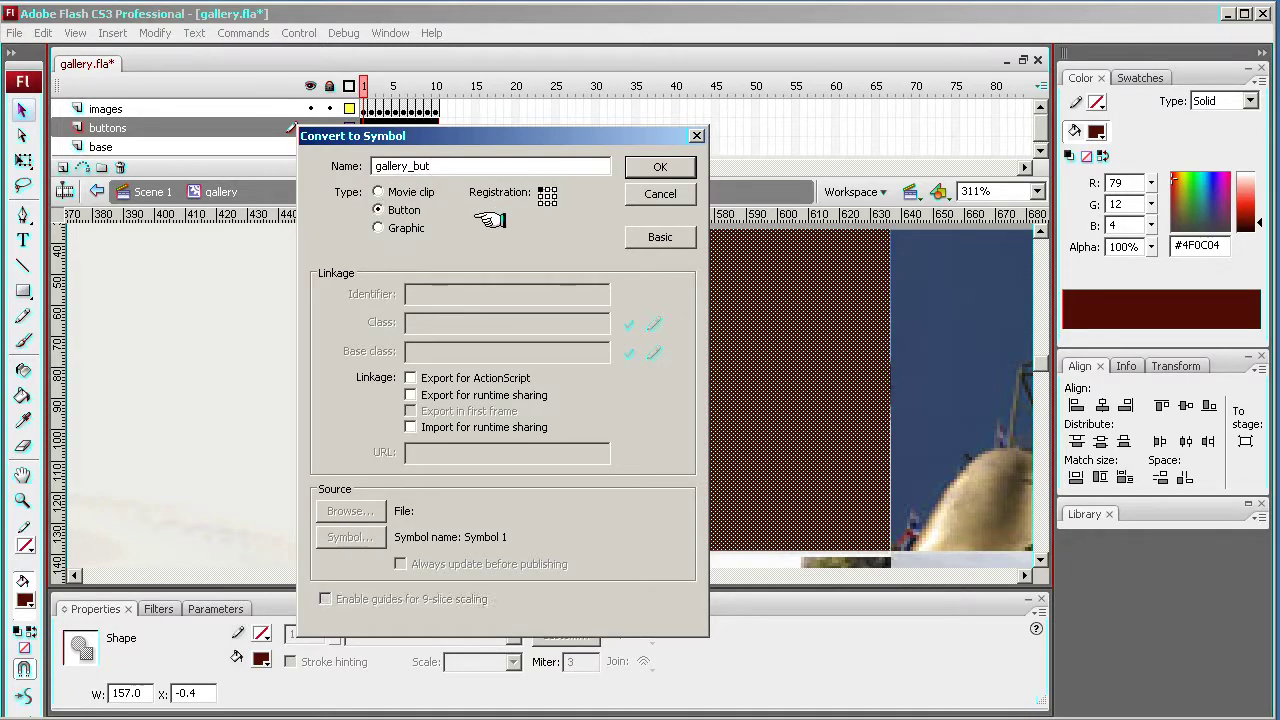
{"action": "left_click", "coordinate": [660, 166]}
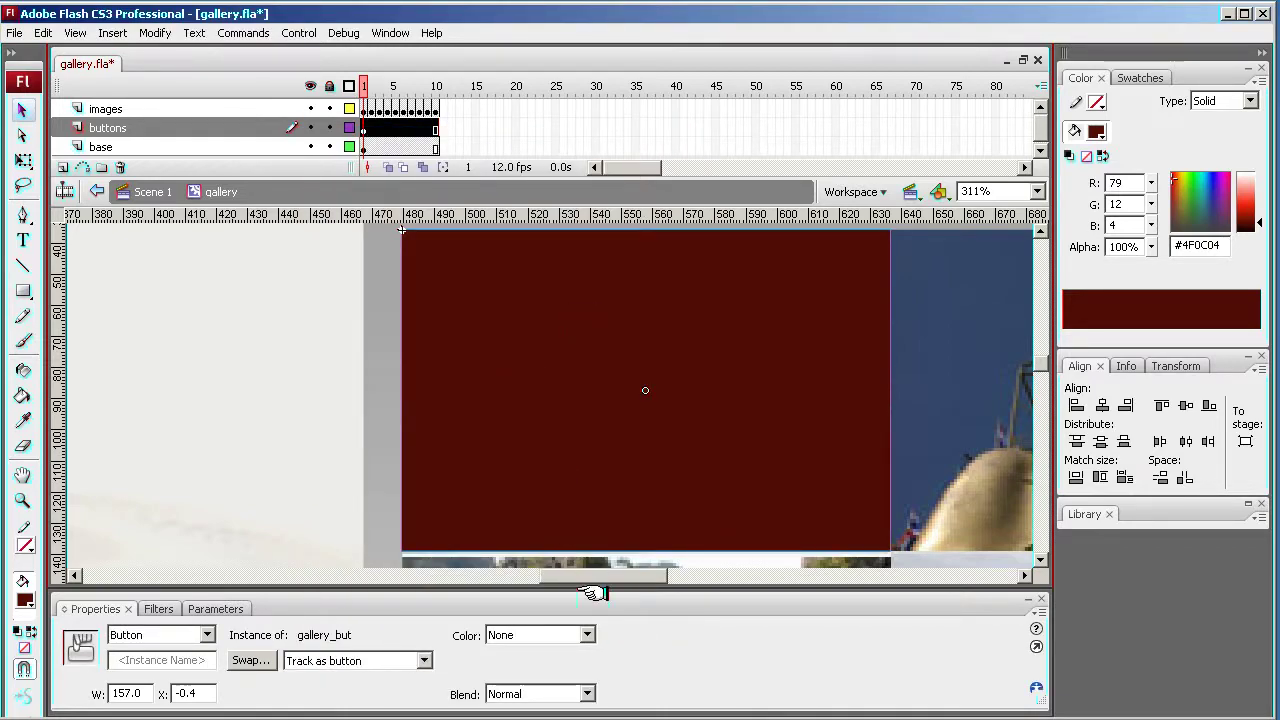
Set the gallery_but instance's Alpha to 45%, then zoom out to see the whole gallery.
{"action": "left_click", "coordinate": [587, 636]}
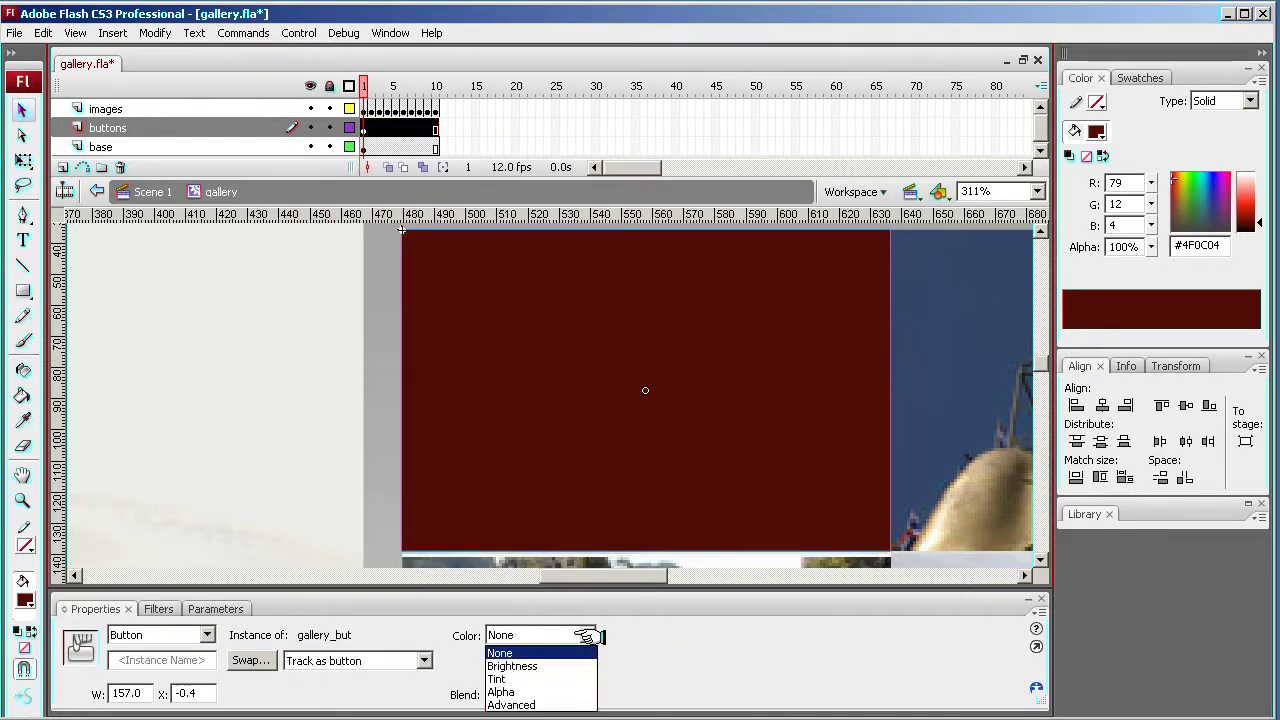
{"action": "left_click", "coordinate": [545, 692]}
{"action": "left_click_drag", "start_coordinate": [680, 634], "coordinate": [680, 603]}
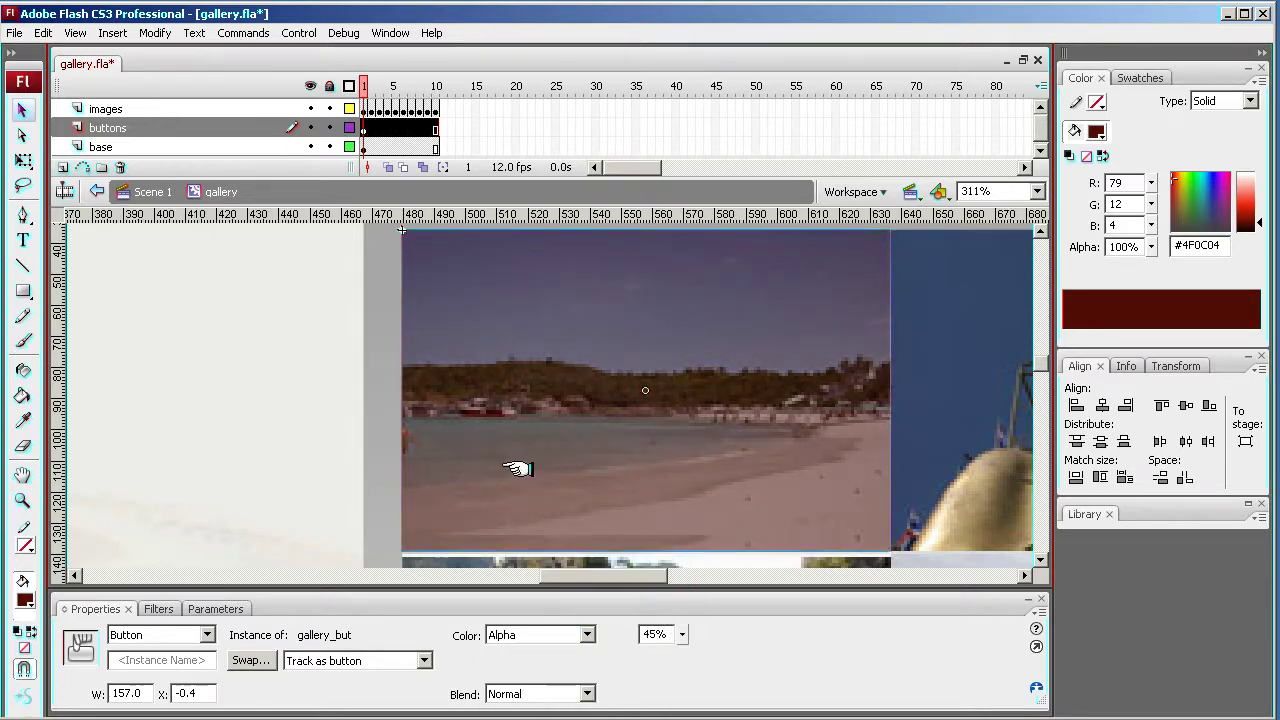
{"action": "left_click", "coordinate": [329, 437]}
{"action": "left_click", "coordinate": [545, 394]}
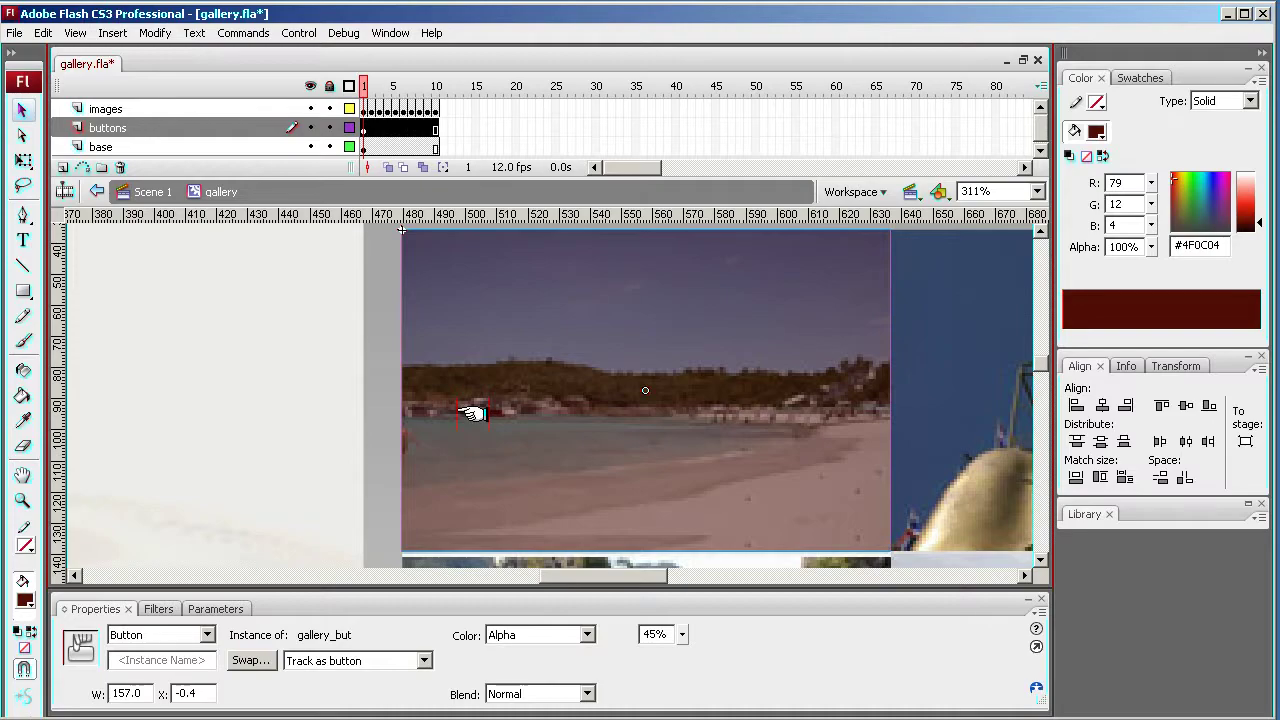
{"action": "key", "text": "ctrl+minus"}
{"action": "key", "text": "ctrl+minus"}
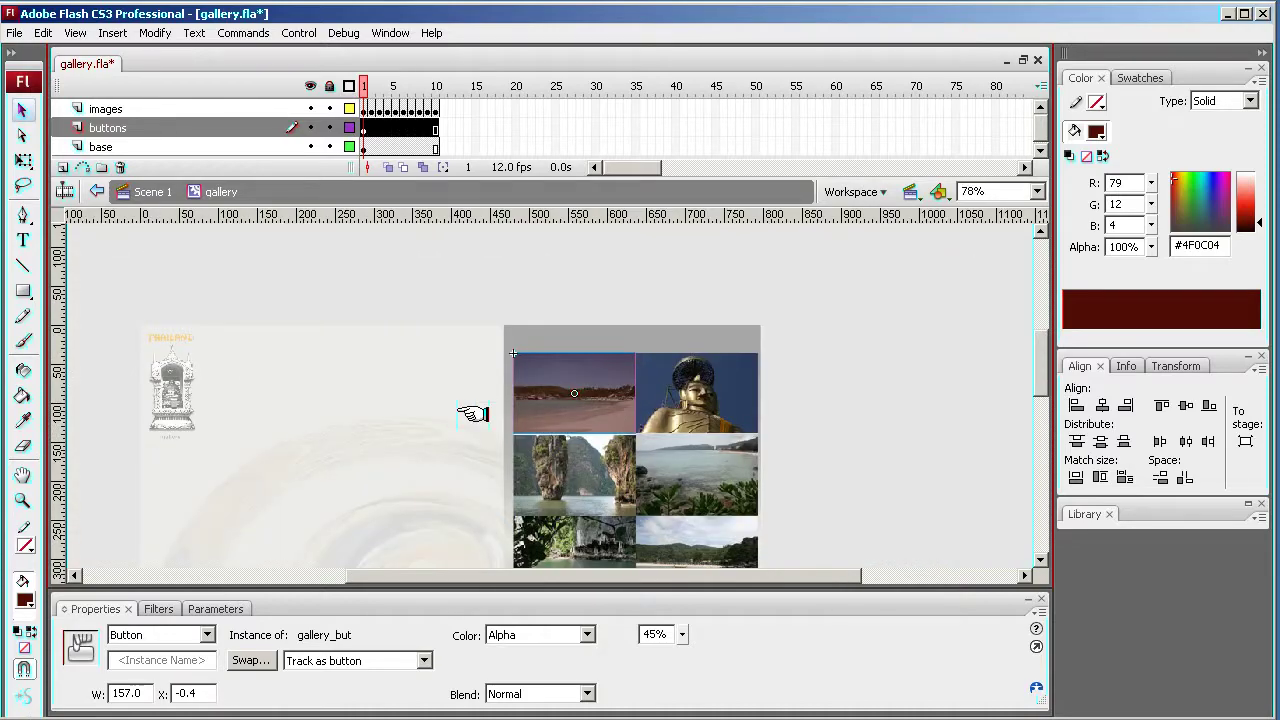
Open the Actions panel for the beach button and resize it to reveal the stage.
{"action": "left_click_drag", "start_coordinate": [1040, 371], "coordinate": [1038, 403]}
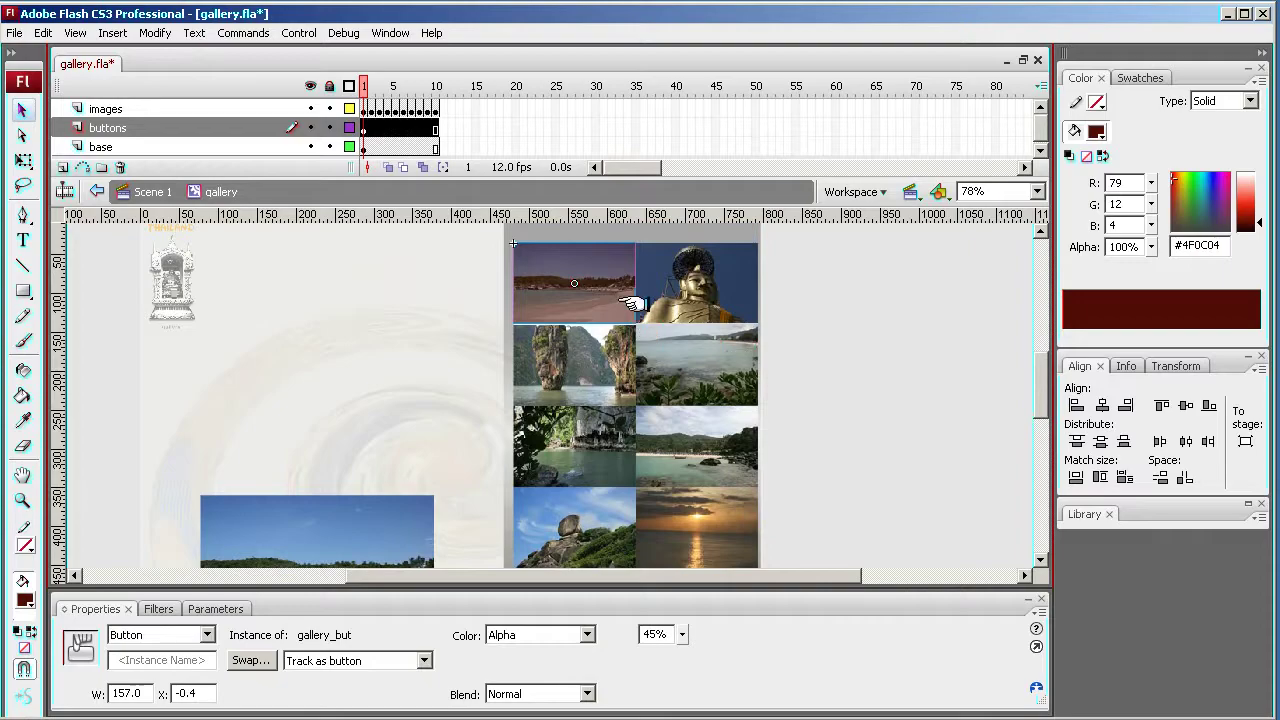
{"action": "left_click", "coordinate": [908, 330]}
{"action": "left_click", "coordinate": [576, 292]}
{"action": "left_click", "coordinate": [390, 33]}
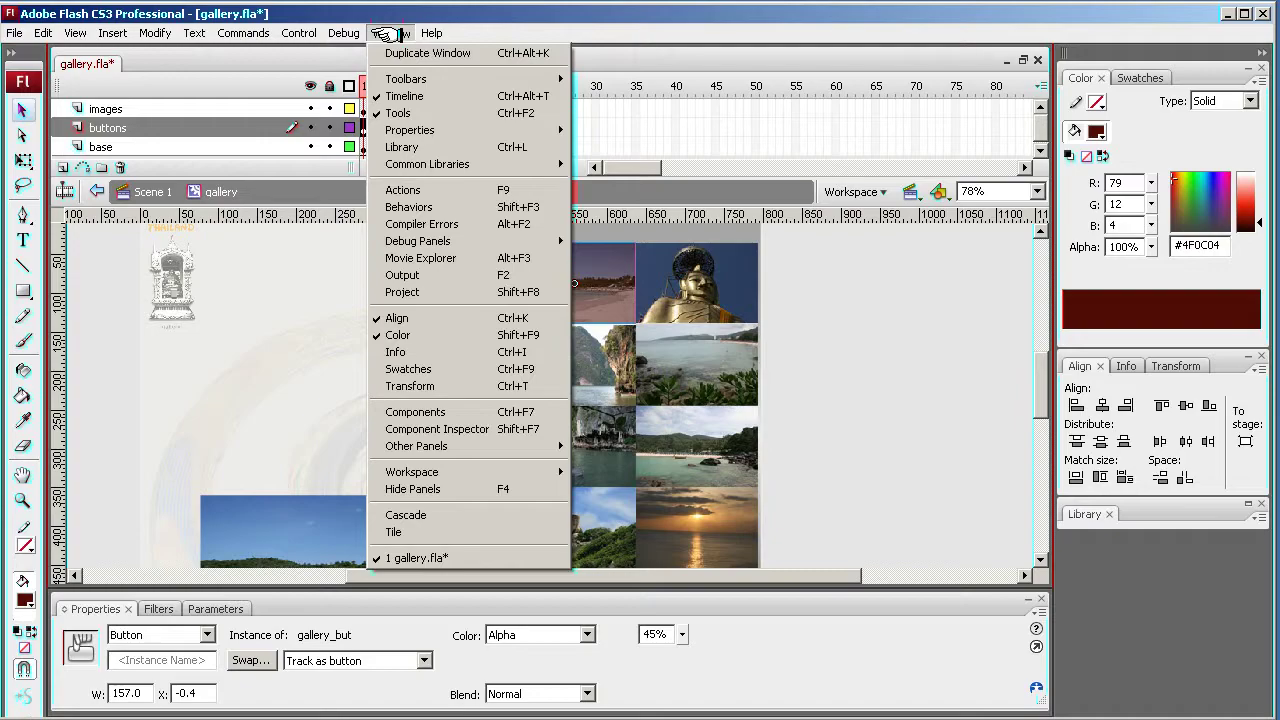
{"action": "left_click", "coordinate": [404, 190]}
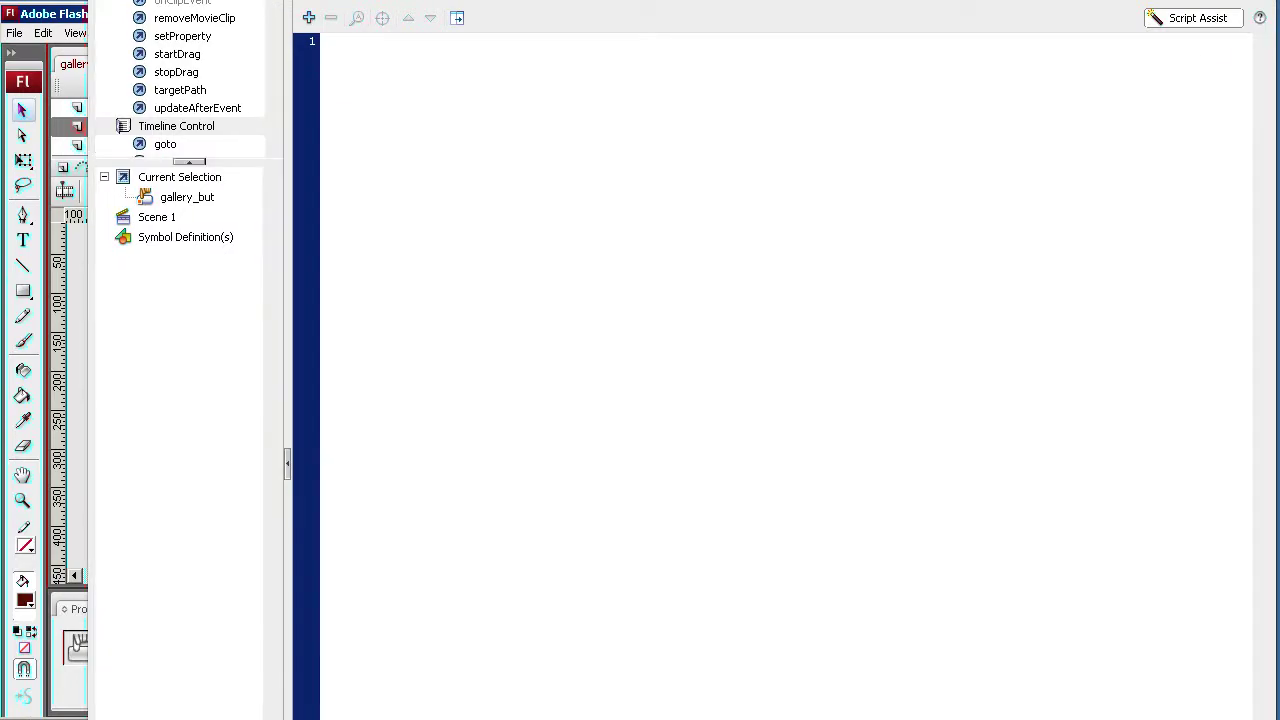
{"action": "left_click_drag", "start_coordinate": [1107, 10], "coordinate": [999, 74]}
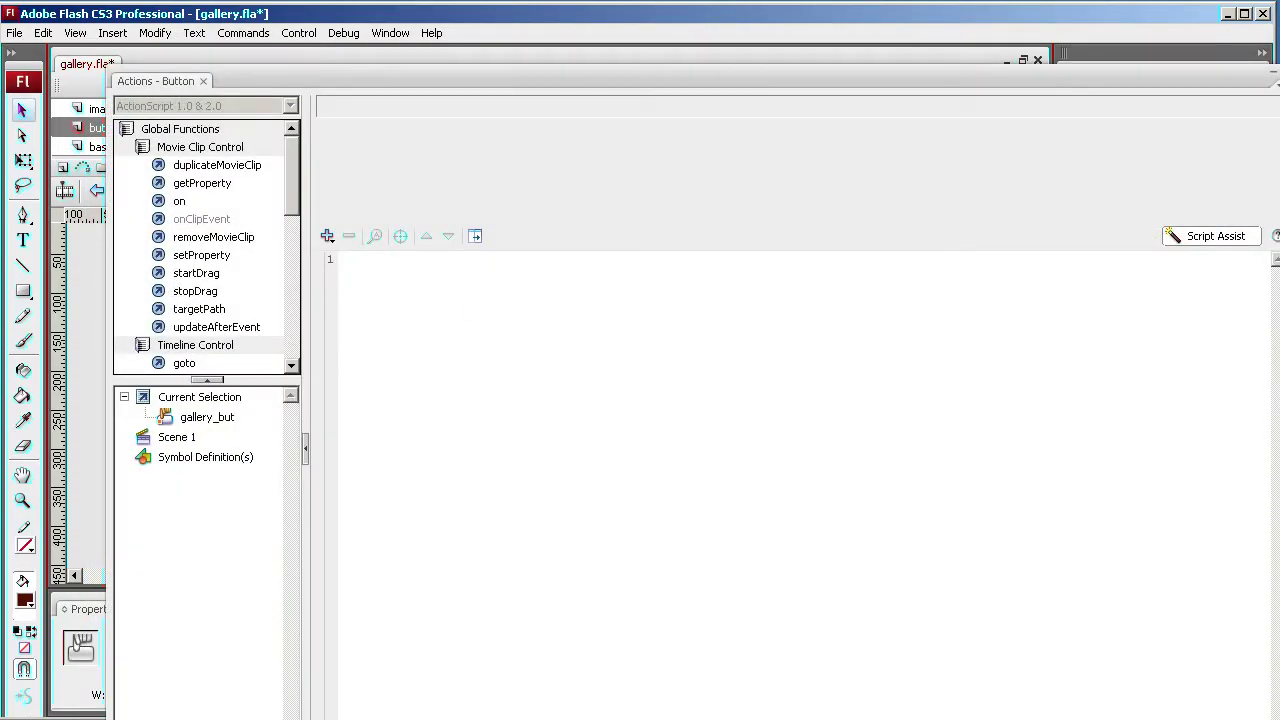
{"action": "left_click_drag", "start_coordinate": [551, 715], "coordinate": [565, 505]}
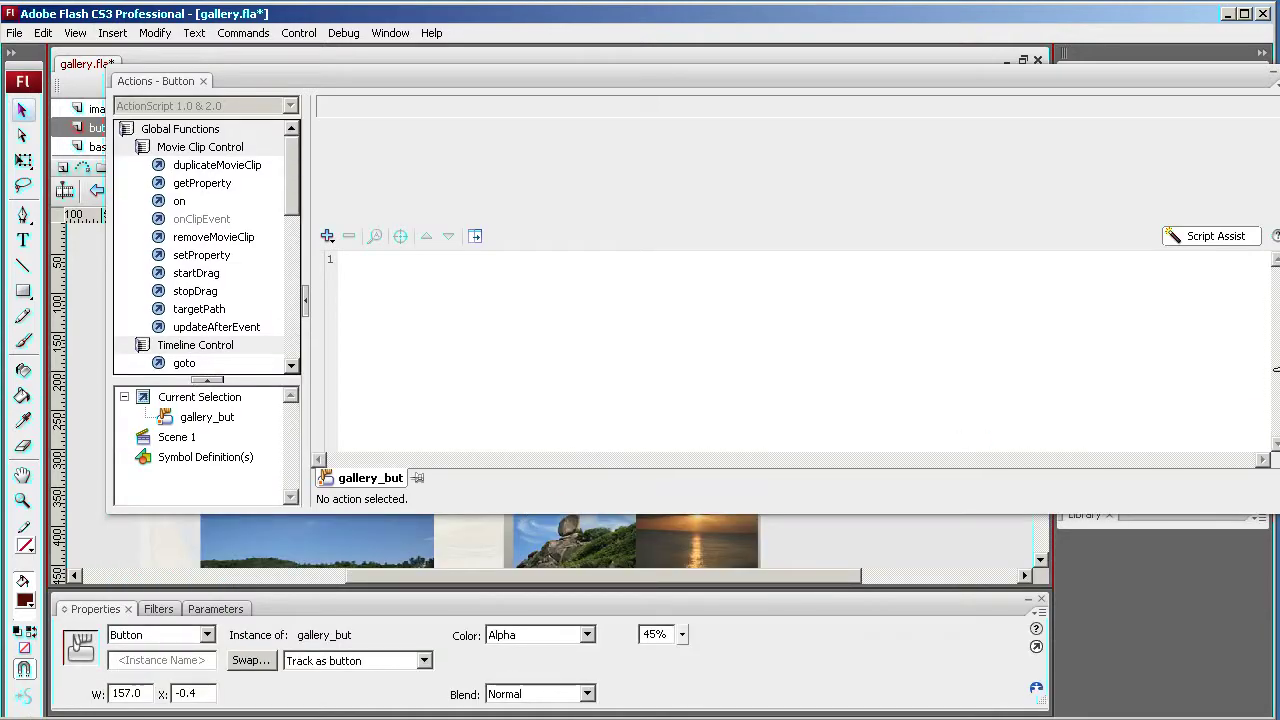
{"action": "left_click_drag", "start_coordinate": [1276, 369], "coordinate": [914, 366]}
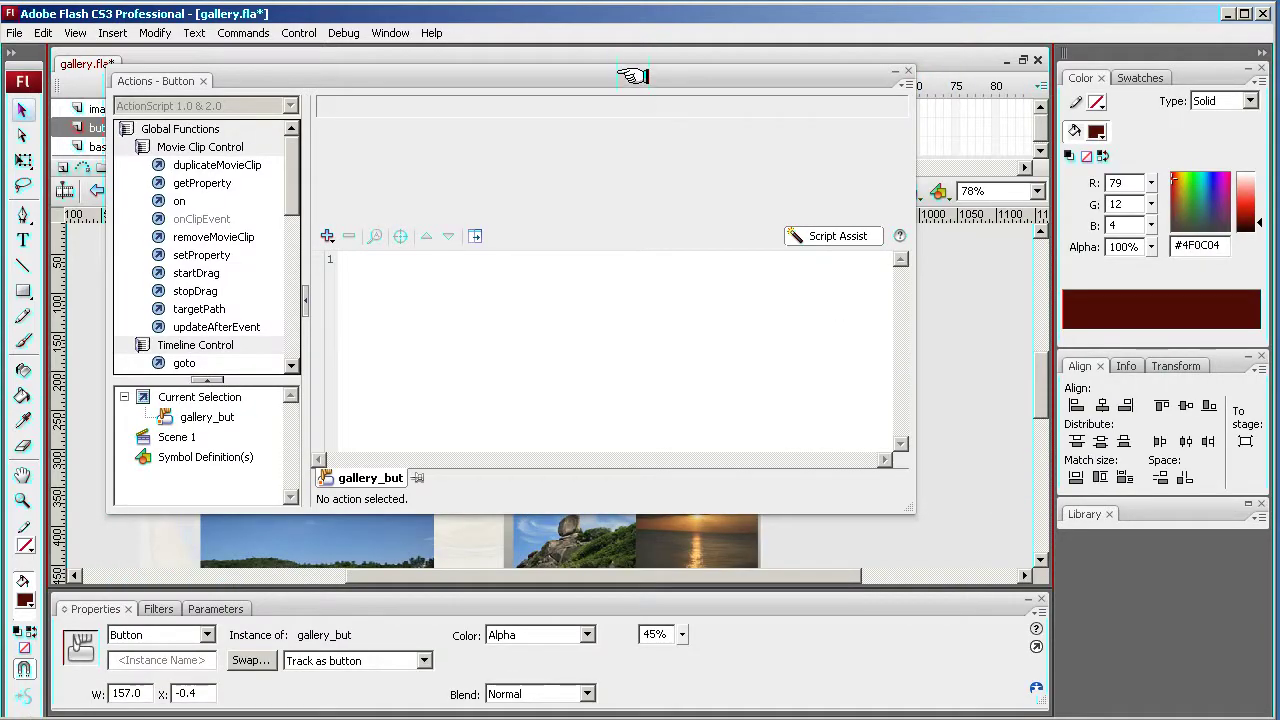
Add an on(rollOver) handler to the button, with release unchecked.
{"action": "left_click_drag", "start_coordinate": [633, 76], "coordinate": [747, 225]}
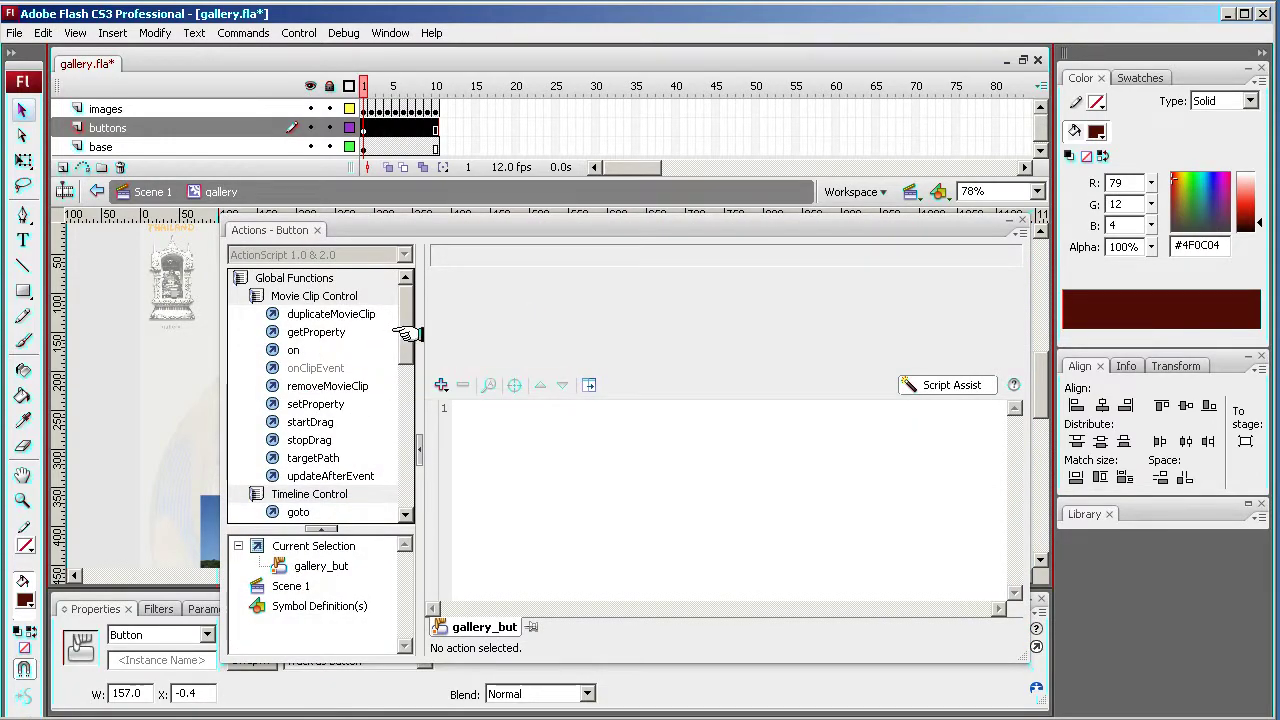
{"action": "double_click", "coordinate": [293, 350]}
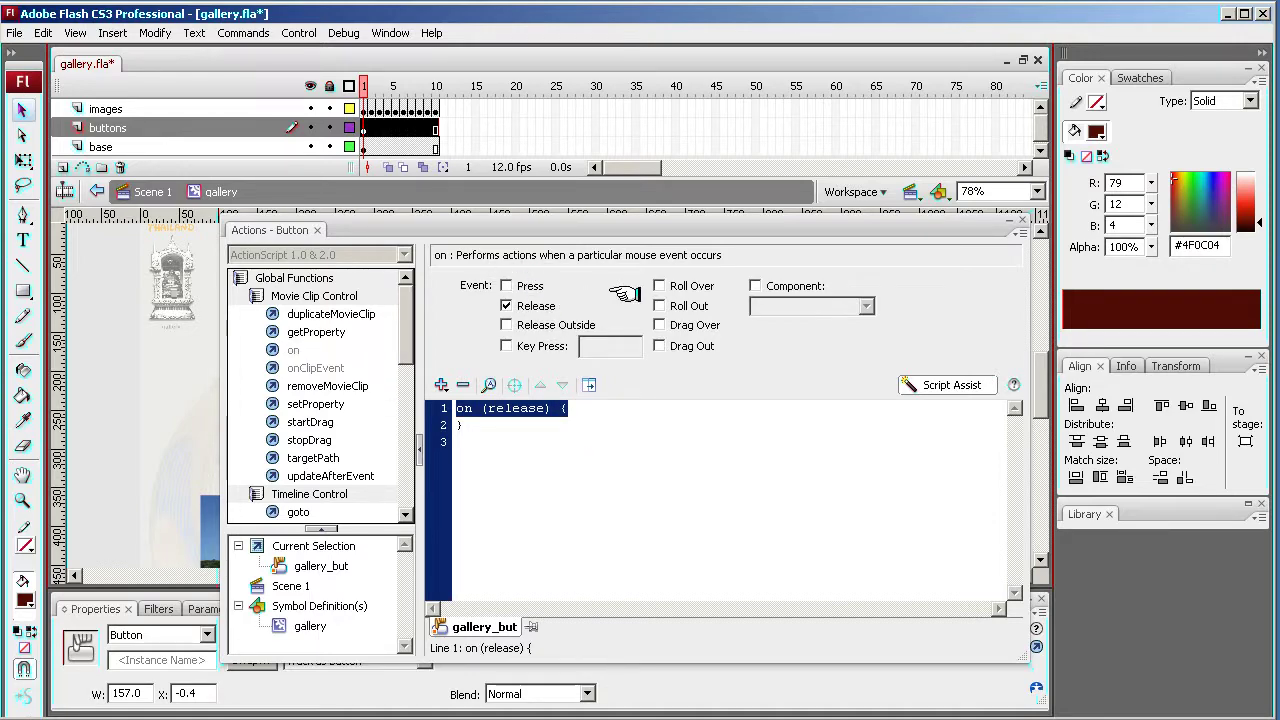
{"action": "left_click", "coordinate": [659, 285]}
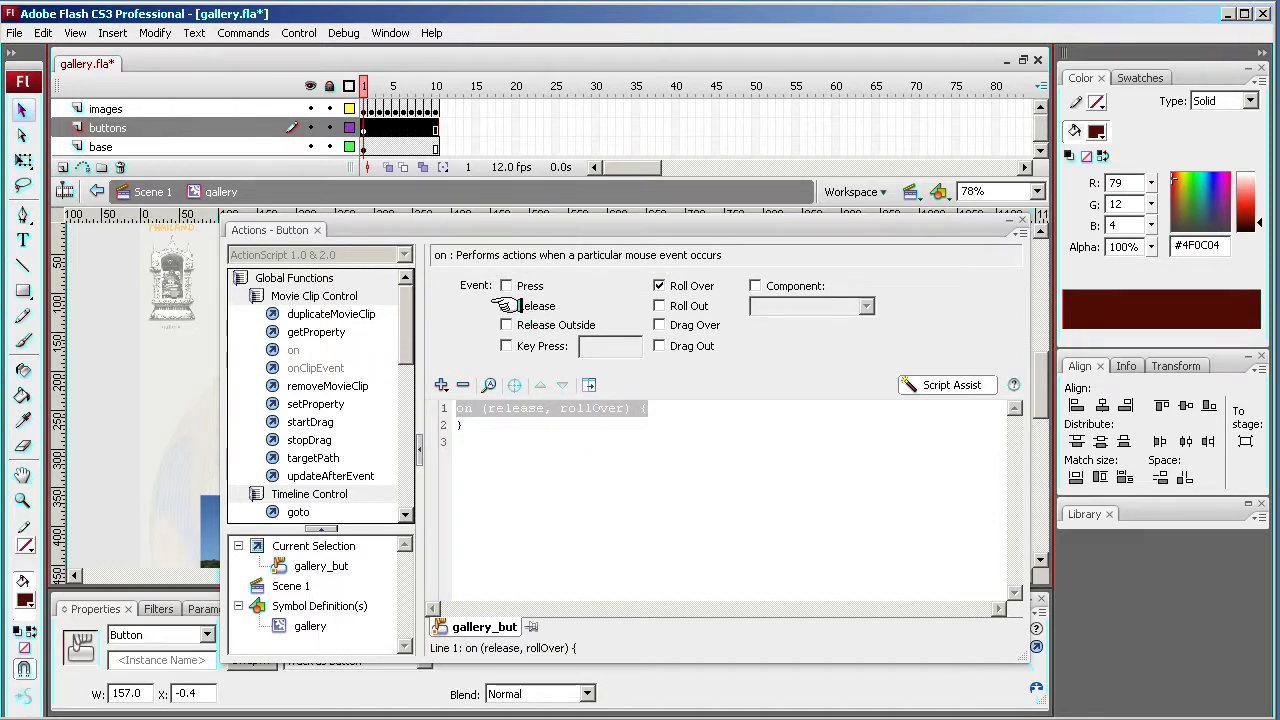
{"action": "left_click", "coordinate": [506, 305]}
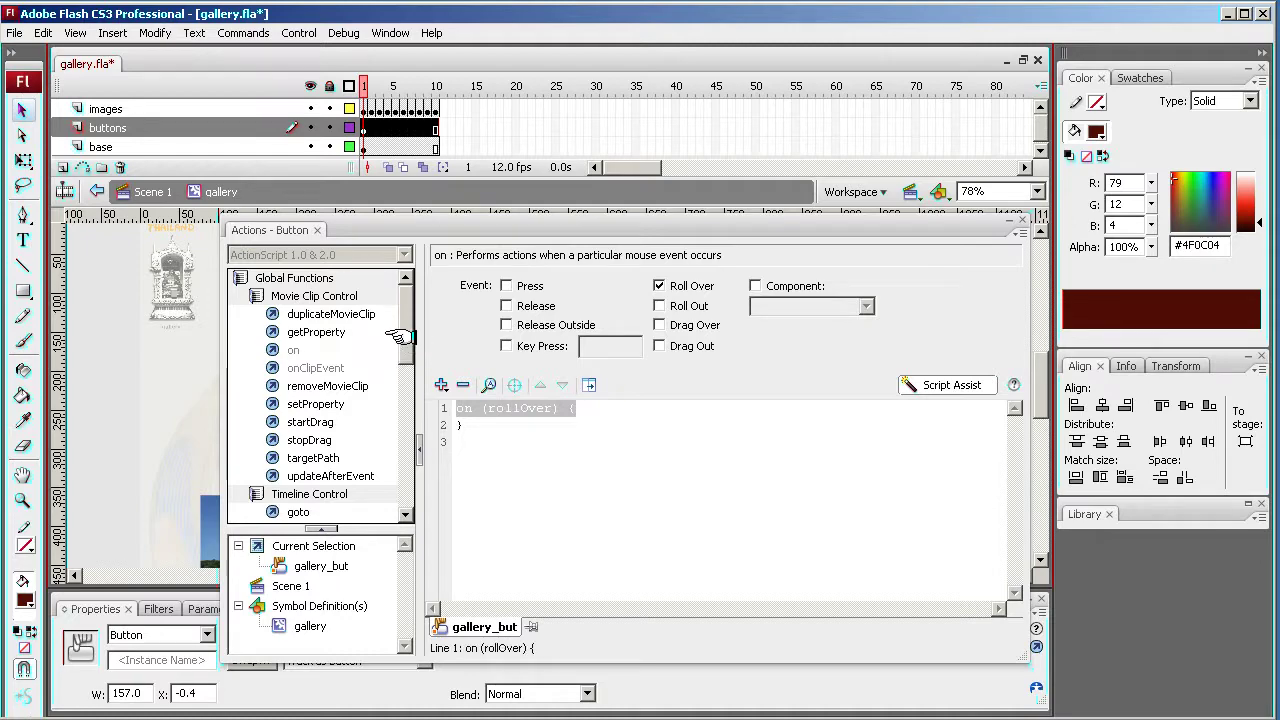
{"action": "left_click_drag", "start_coordinate": [400, 338], "coordinate": [402, 373]}
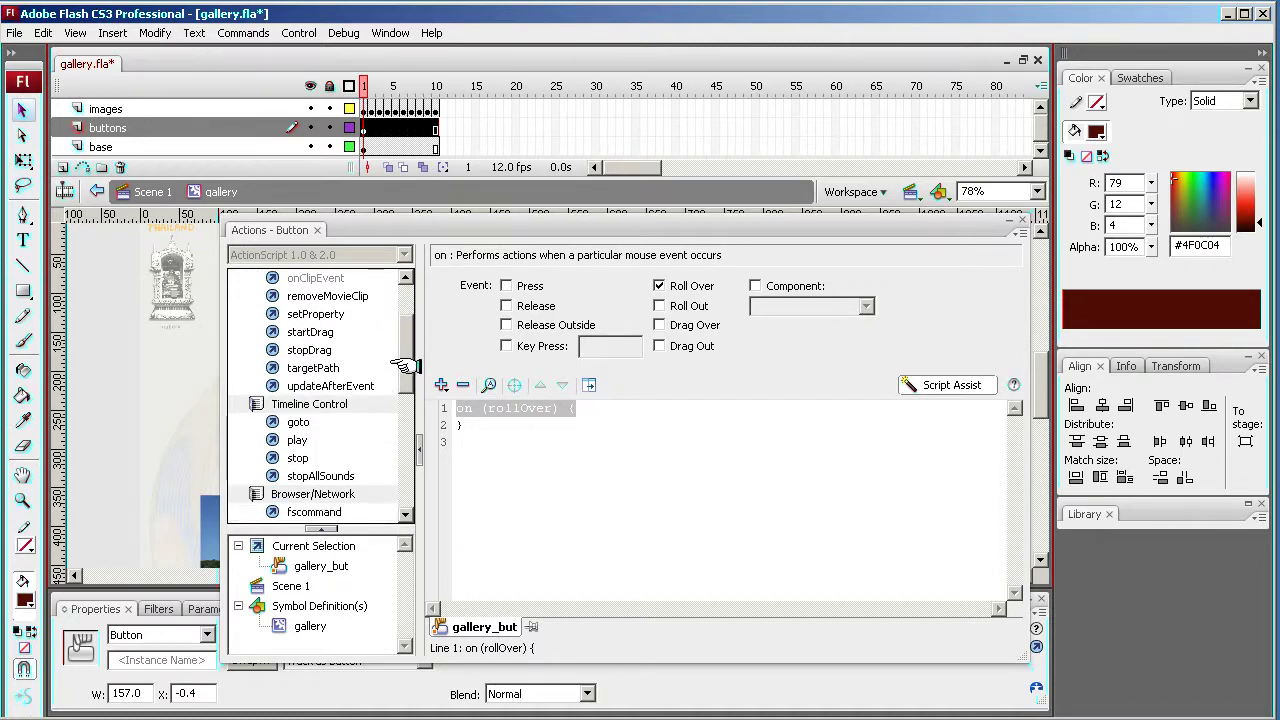
Insert gotoAndStop(1) into the rollOver handler and collapse the Actions panel.
{"action": "left_click", "coordinate": [296, 421]}
{"action": "double_click", "coordinate": [296, 421]}
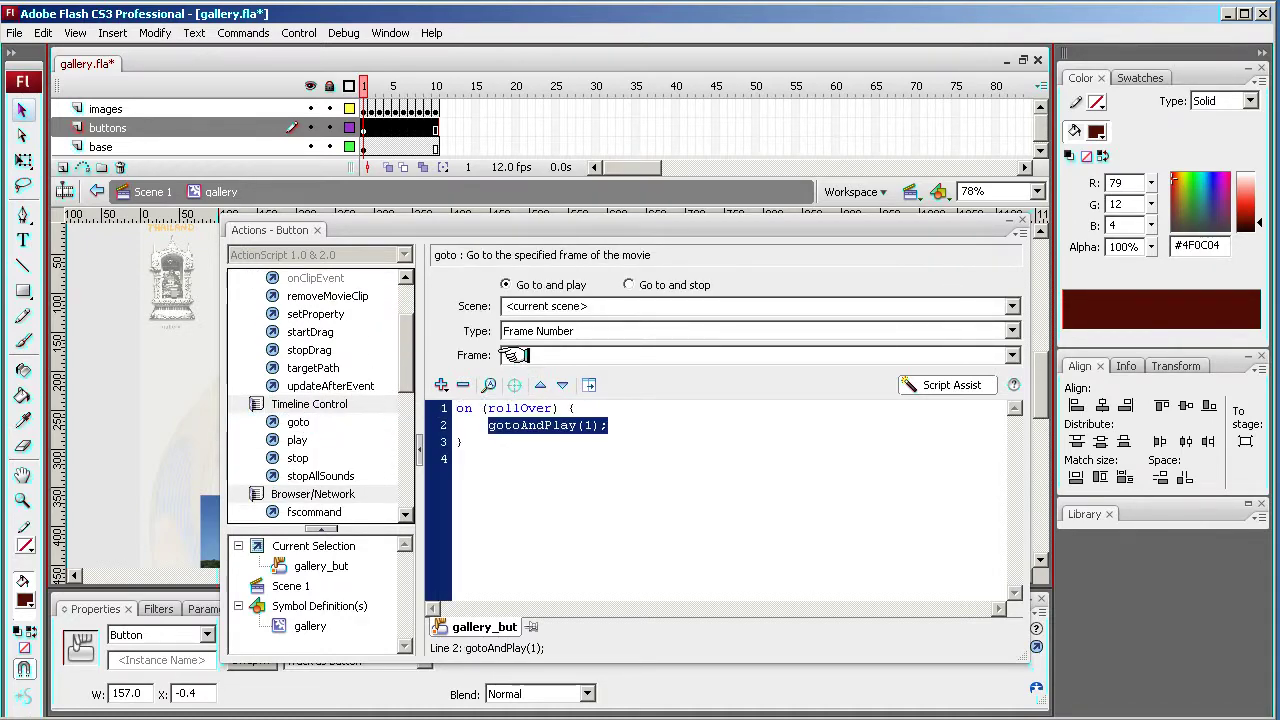
{"action": "left_click", "coordinate": [624, 284]}
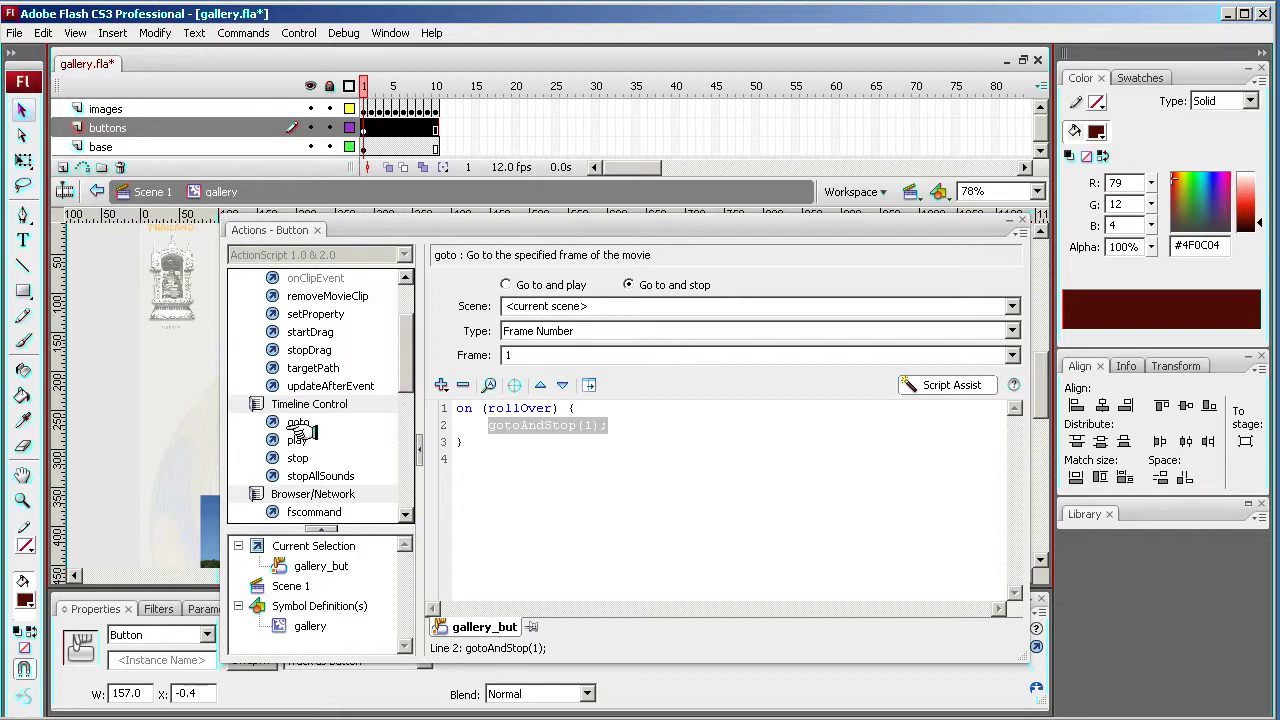
{"action": "left_click", "coordinate": [1012, 221]}
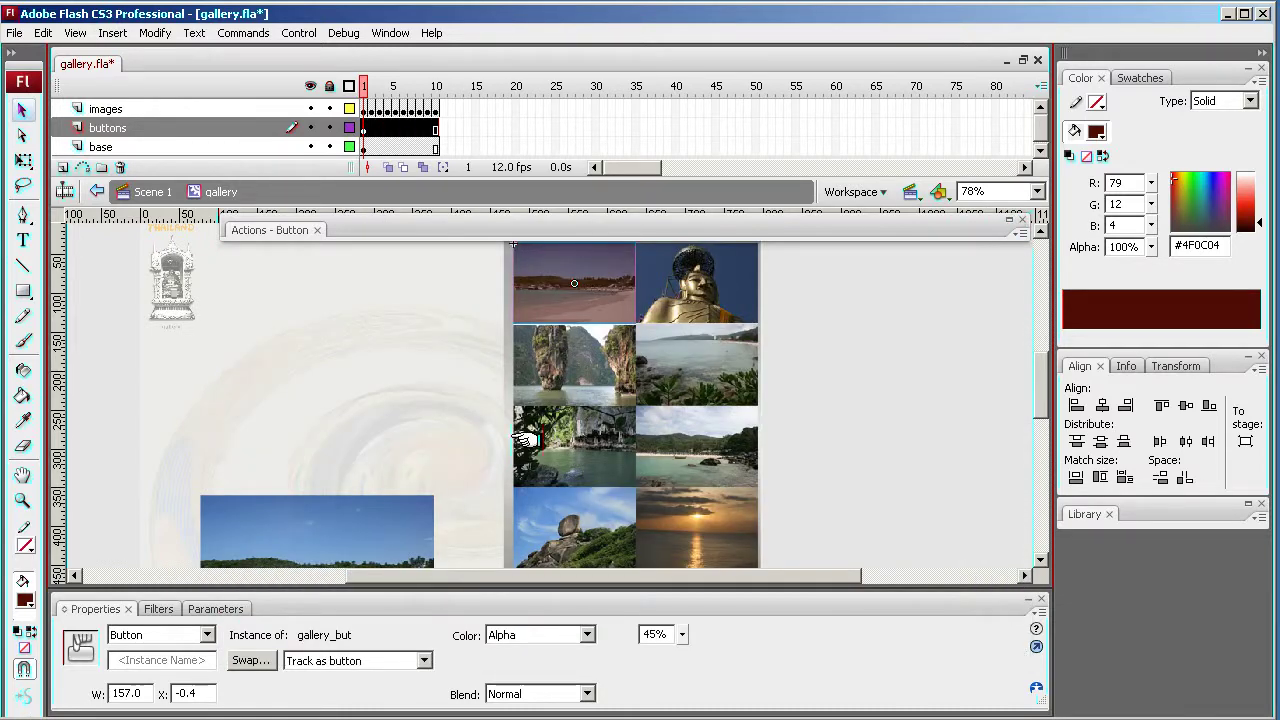
Reselect the beach button and zoom to 144% on the grid's top photos.
{"action": "left_click", "coordinate": [416, 305]}
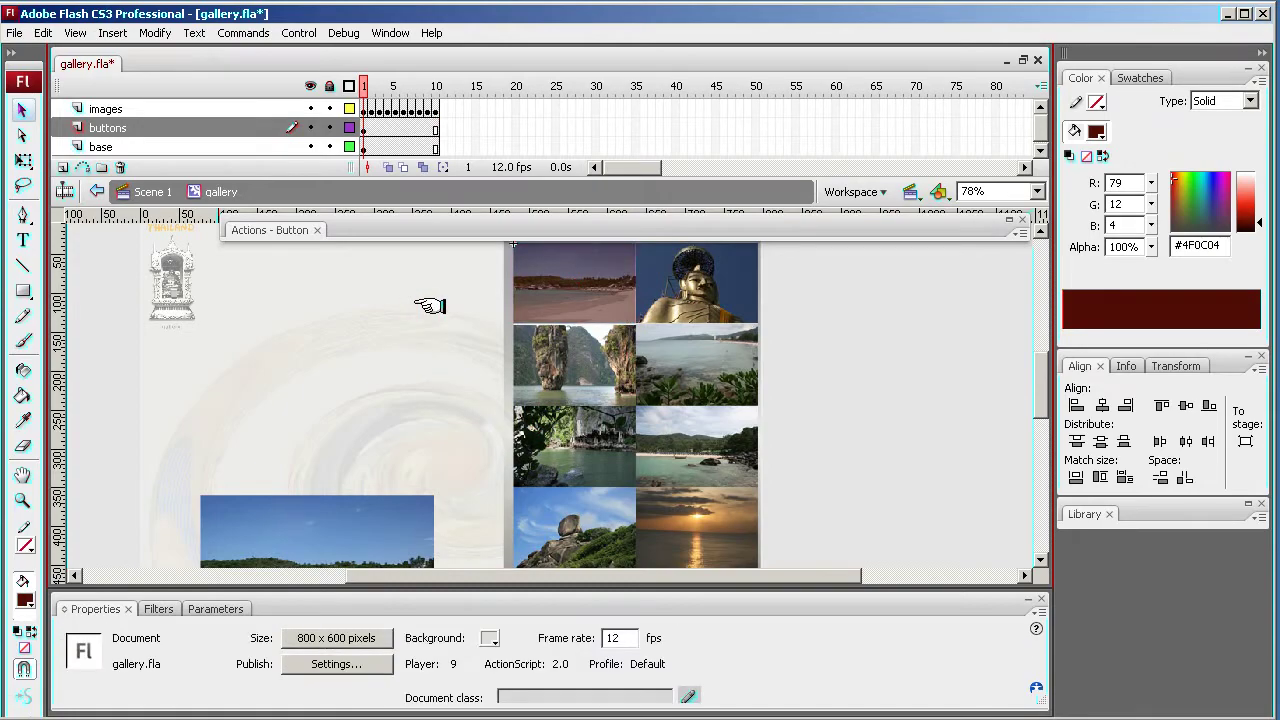
{"action": "left_click", "coordinate": [547, 297]}
{"action": "scroll", "coordinate": [1037, 371], "scroll_direction": "up", "scroll_amount": 3}
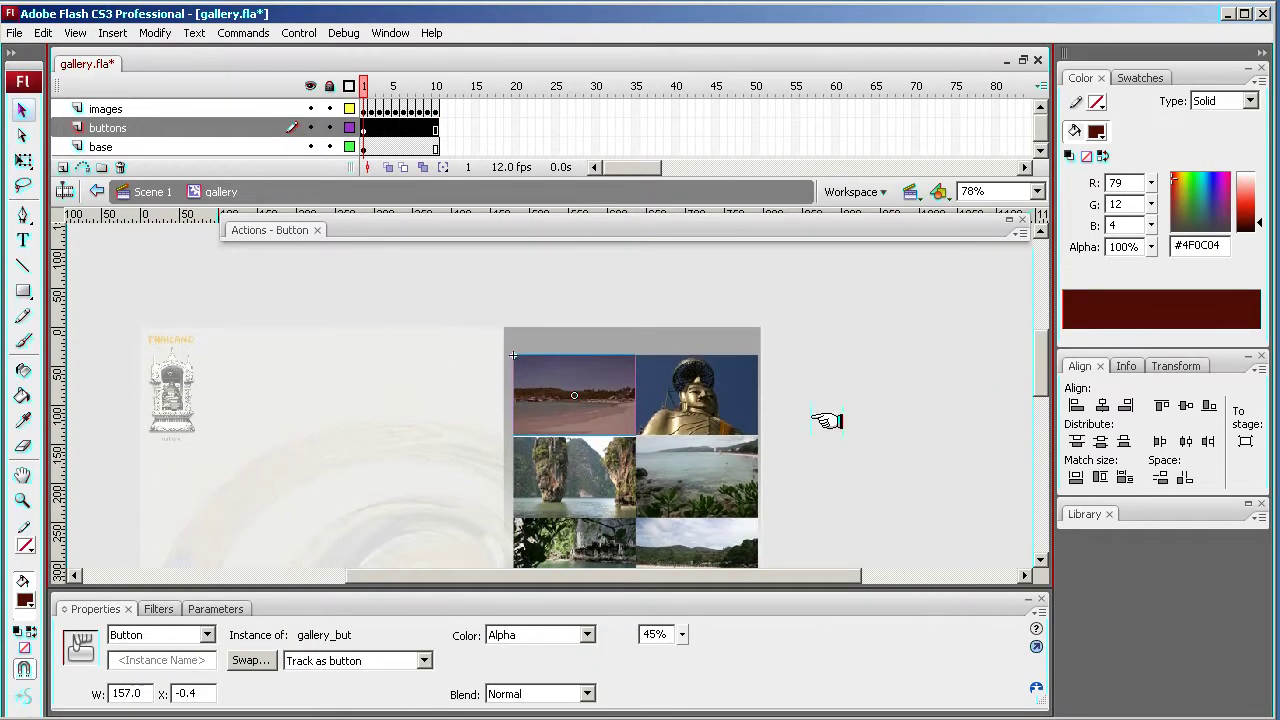
{"action": "left_click", "coordinate": [22, 500]}
{"action": "left_click_drag", "start_coordinate": [502, 303], "coordinate": [795, 484]}
{"action": "left_click", "coordinate": [22, 108]}
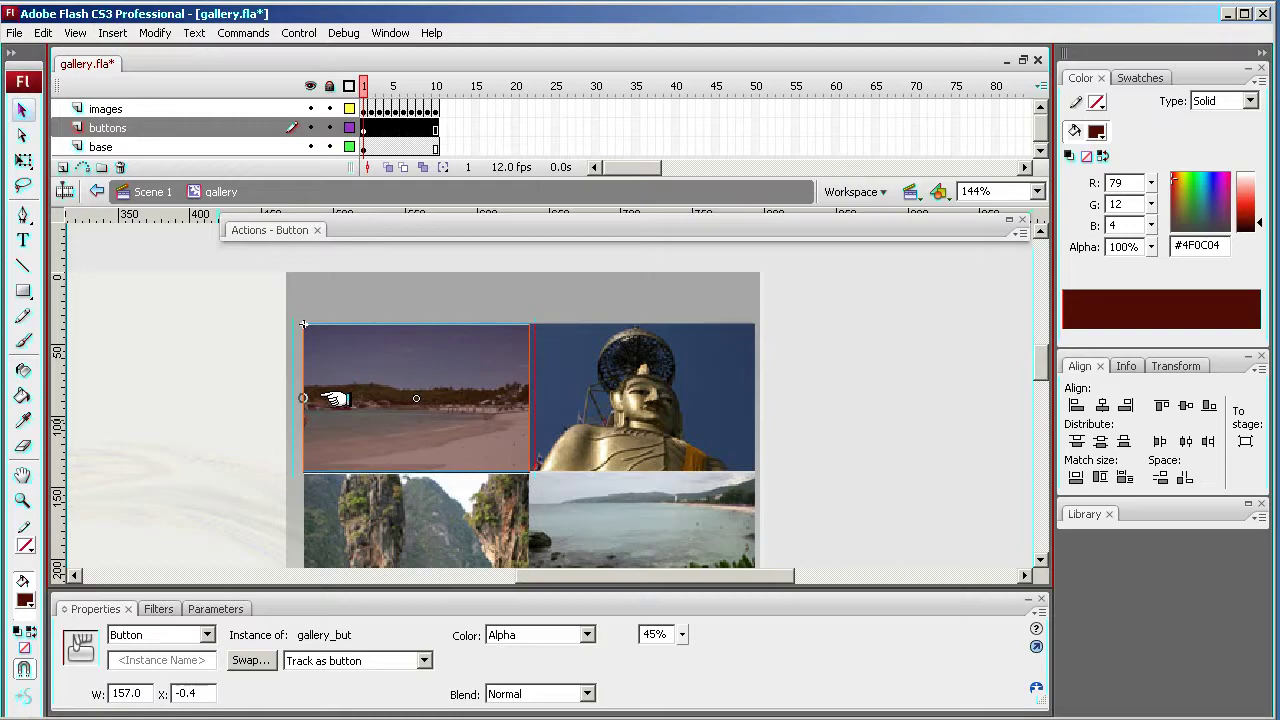
Duplicate the translucent gallery_but button onto the Buddha thumbnail at X 157.7, undoing a misplaced move.
{"action": "left_click_drag", "start_coordinate": [340, 400], "coordinate": [560, 403]}
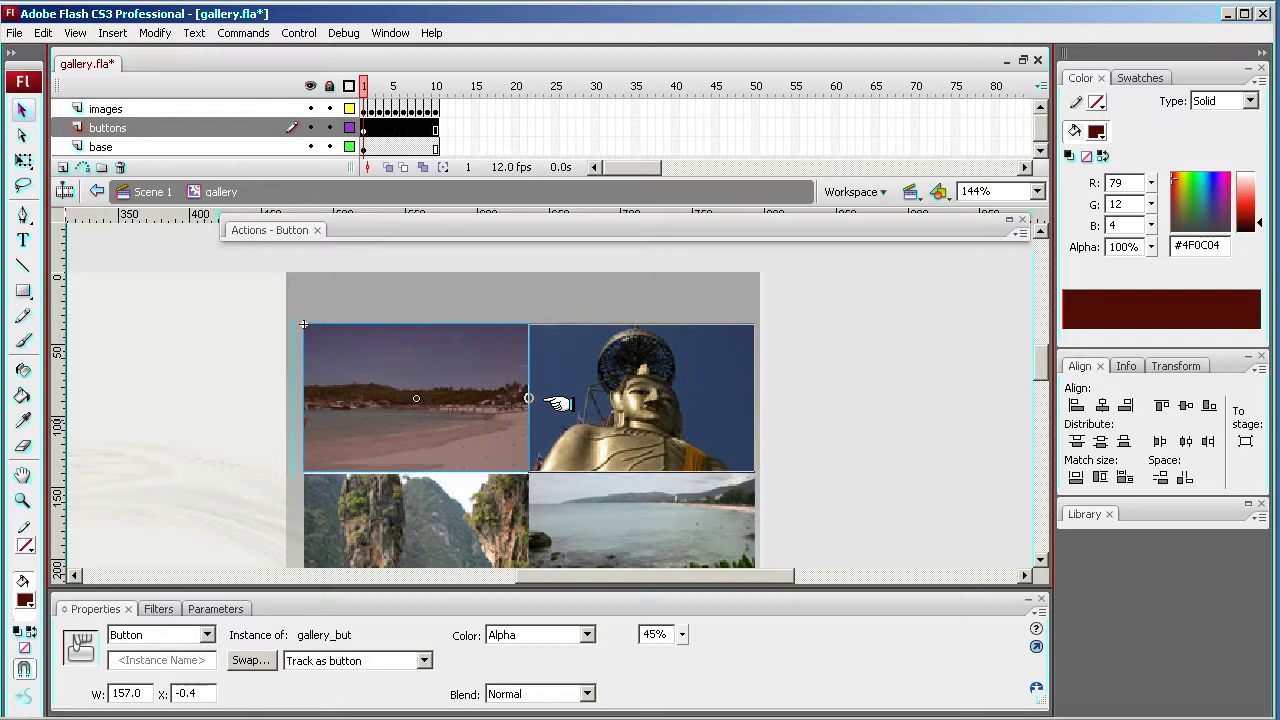
{"action": "left_click_drag", "start_coordinate": [560, 403], "coordinate": [558, 404]}
{"action": "left_click_drag", "start_coordinate": [662, 422], "coordinate": [443, 431]}
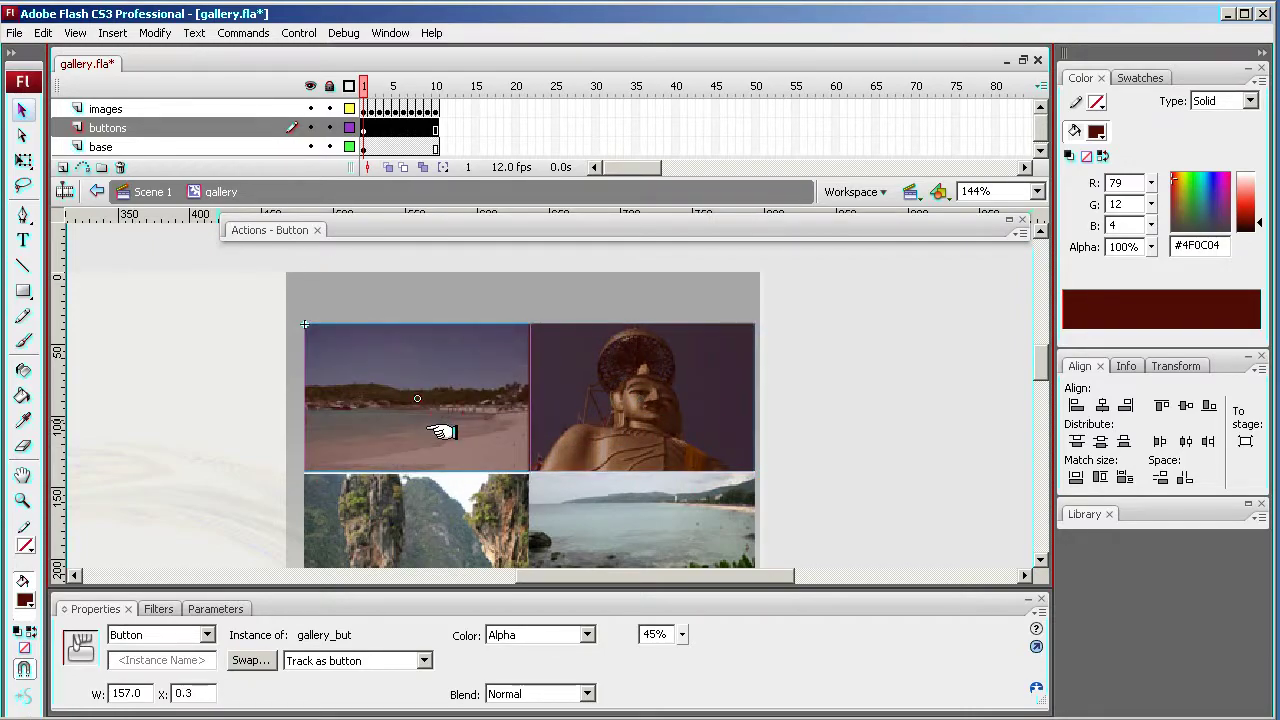
{"action": "key", "text": "ctrl+z"}
{"action": "key", "text": "ctrl+y"}
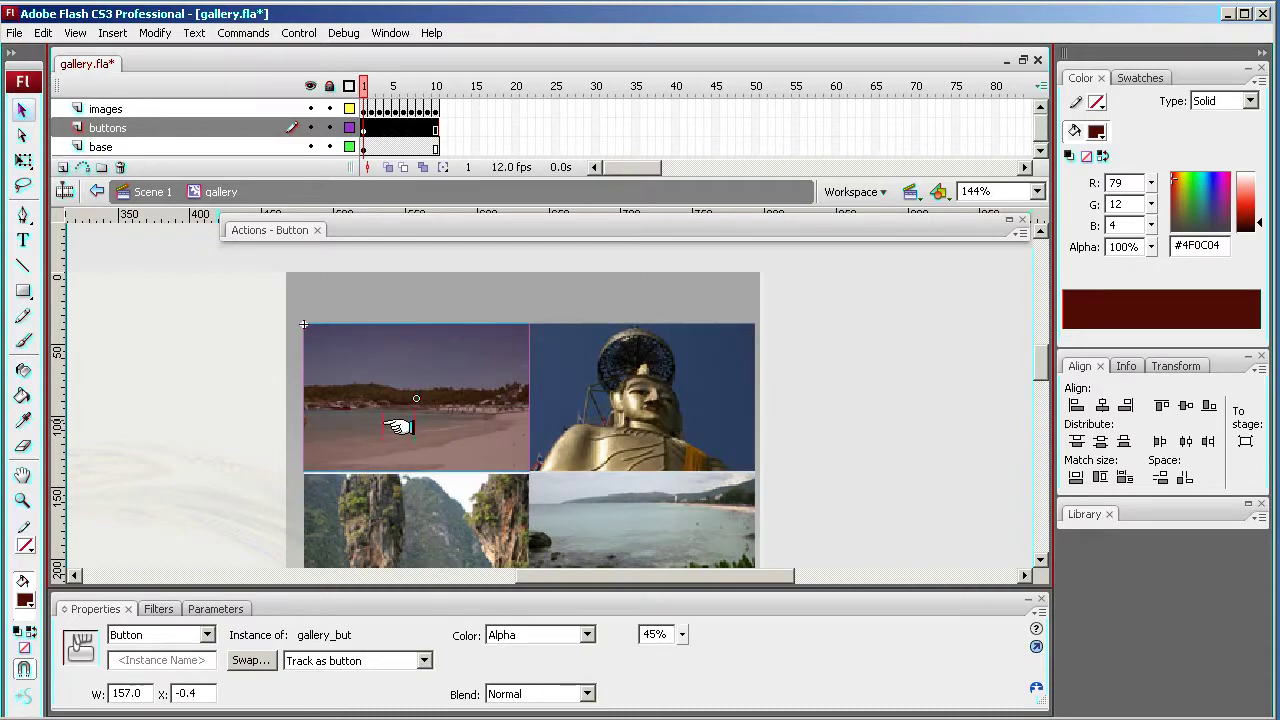
{"action": "left_click_drag", "start_coordinate": [368, 429], "coordinate": [595, 438]}
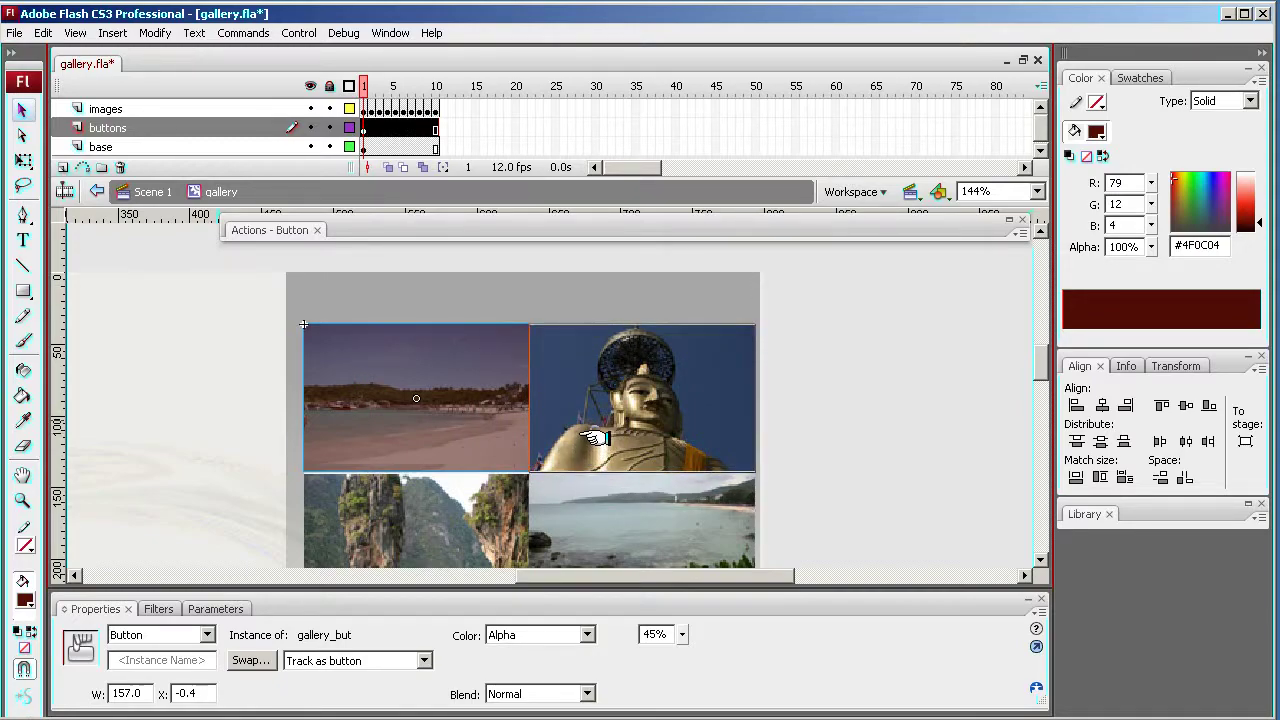
{"action": "left_click_drag", "start_coordinate": [595, 438], "coordinate": [594, 438]}
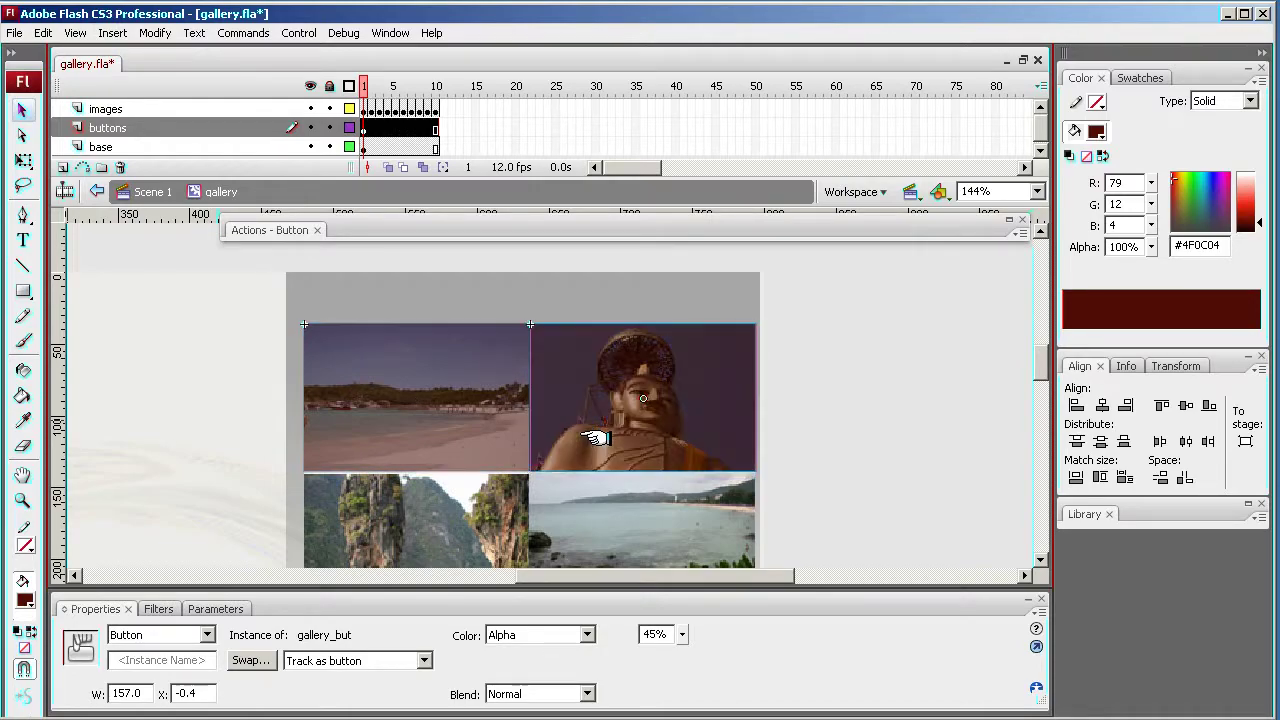
Select both top-row buttons over the beach and Buddha photos.
{"action": "left_click", "coordinate": [425, 398]}
{"action": "left_click", "coordinate": [864, 380]}
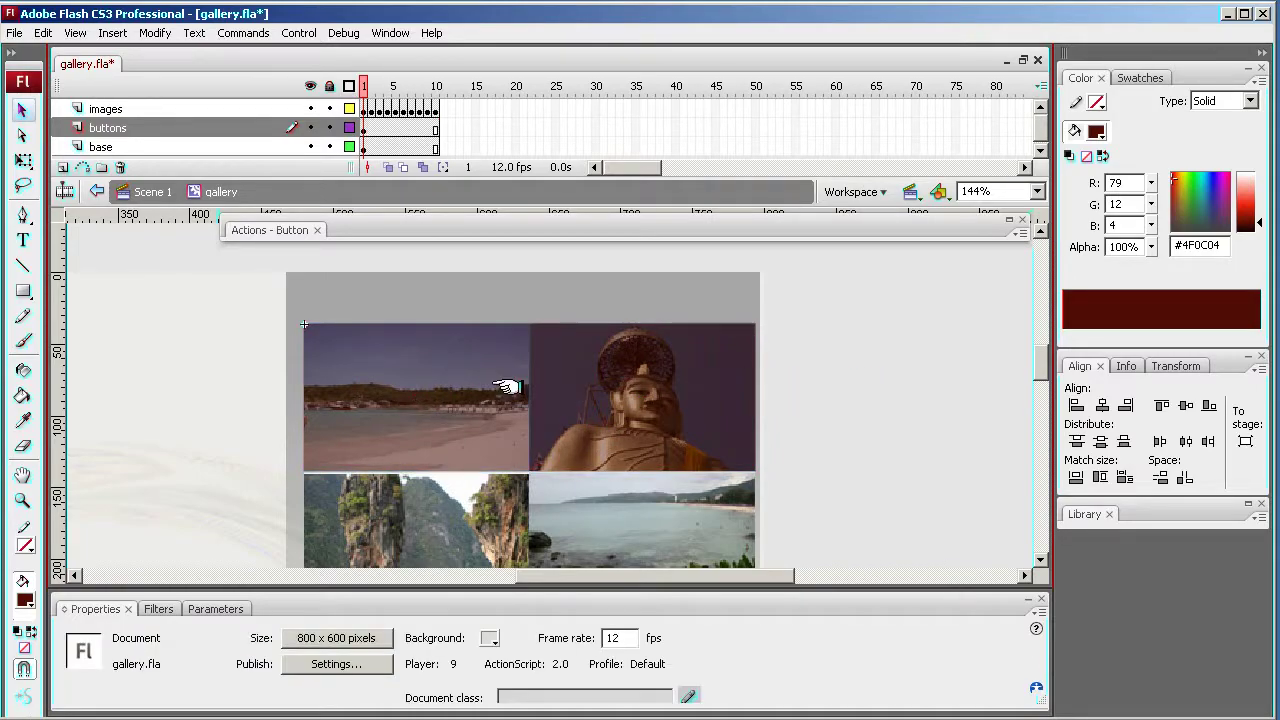
{"action": "left_click", "coordinate": [418, 382]}
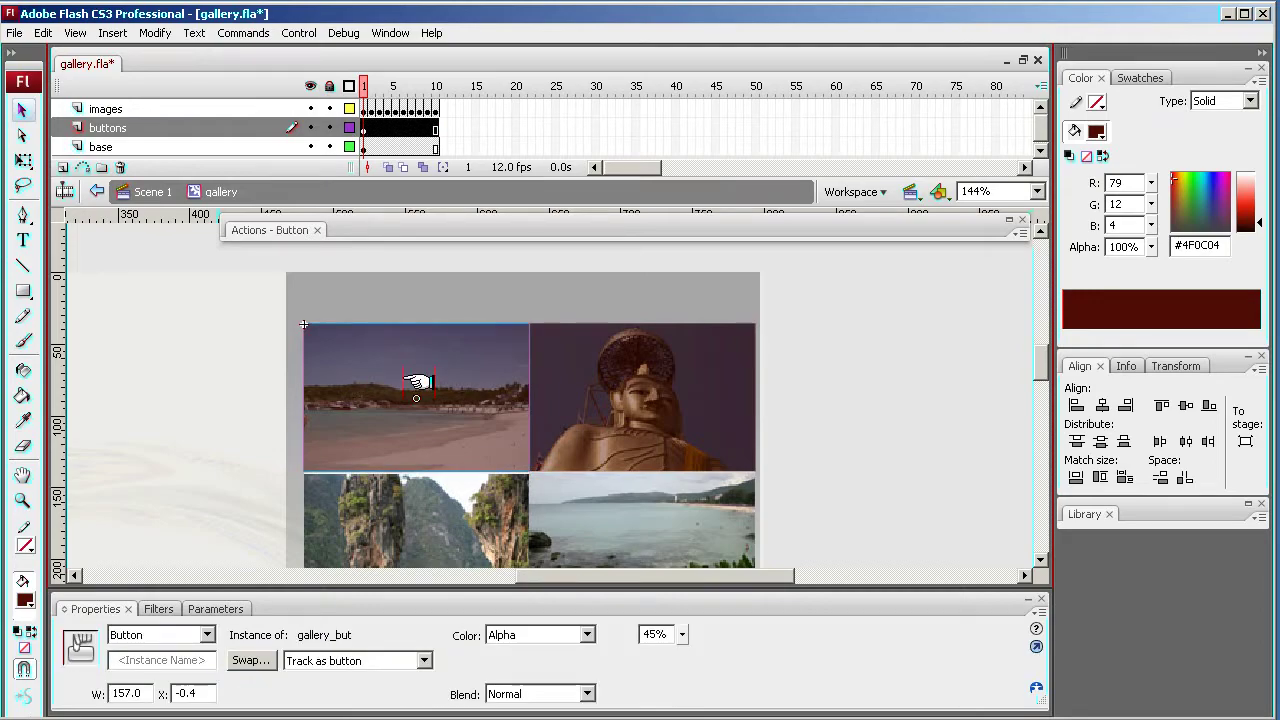
{"action": "left_click", "coordinate": [658, 392], "text": "shift"}
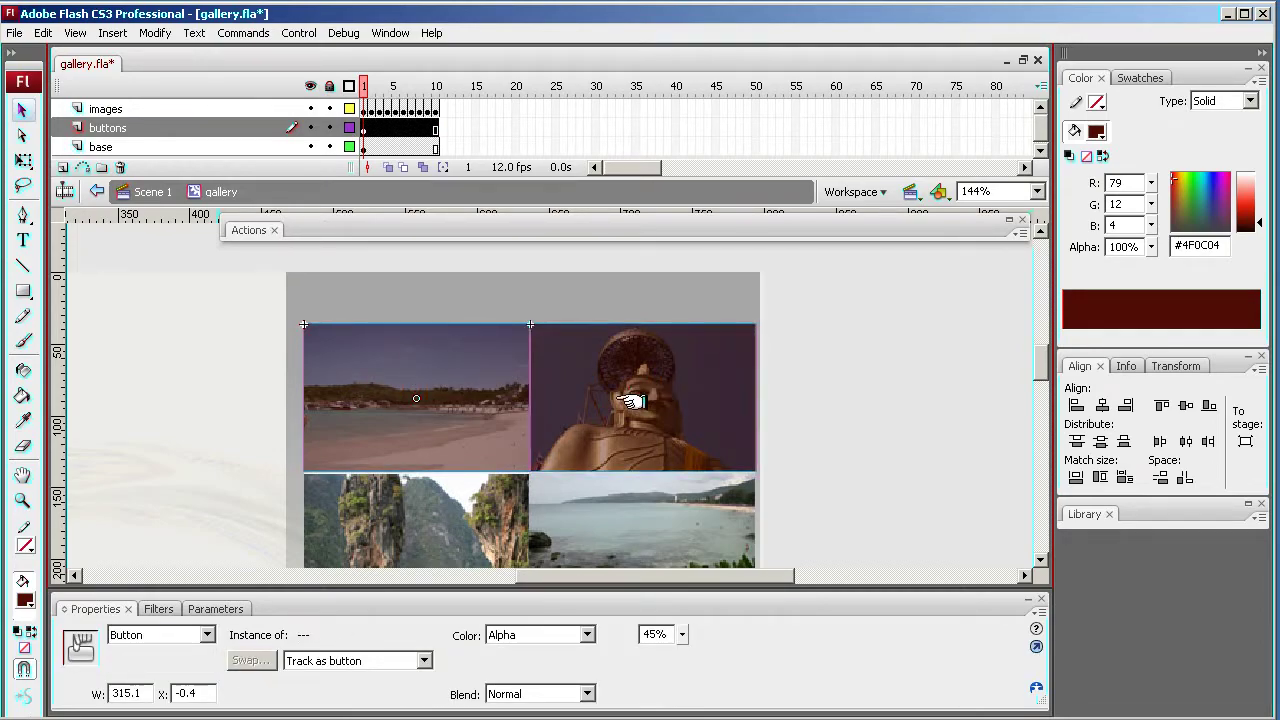
Place copies of the button pair over the rock-tower and bay photos in the second row.
{"action": "left_click", "coordinate": [588, 505]}
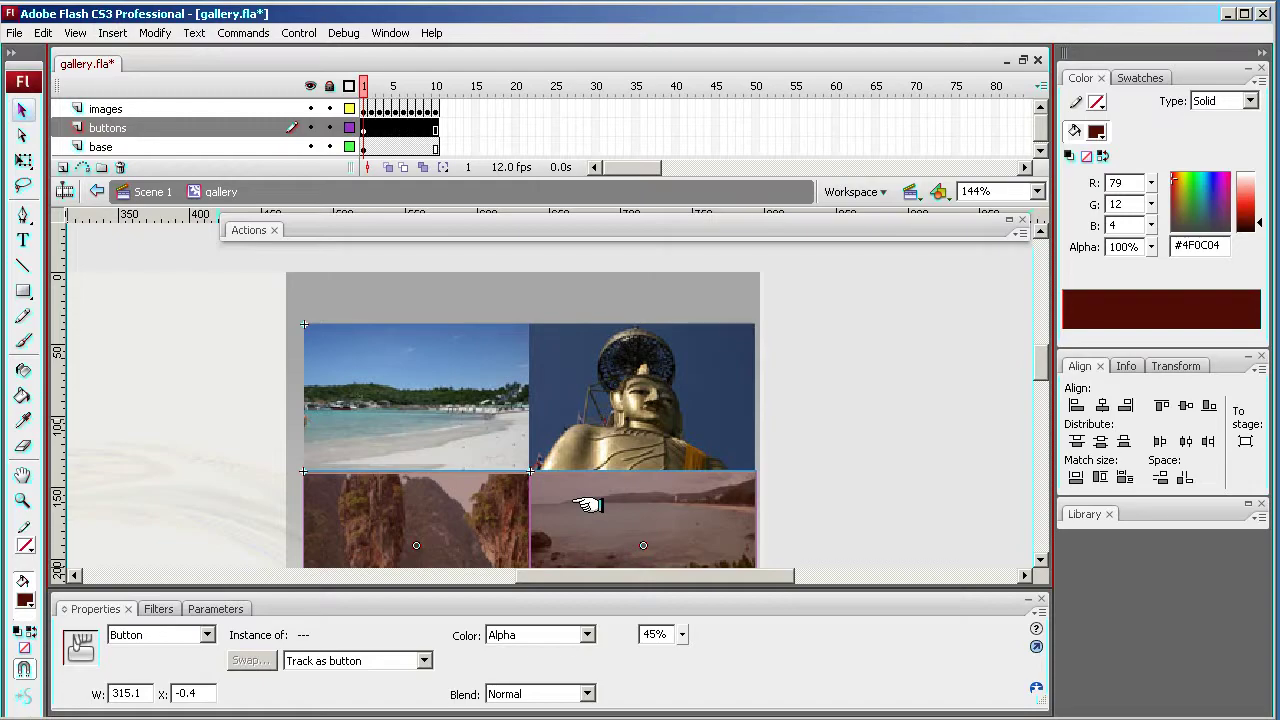
{"action": "key", "text": "ctrl+z"}
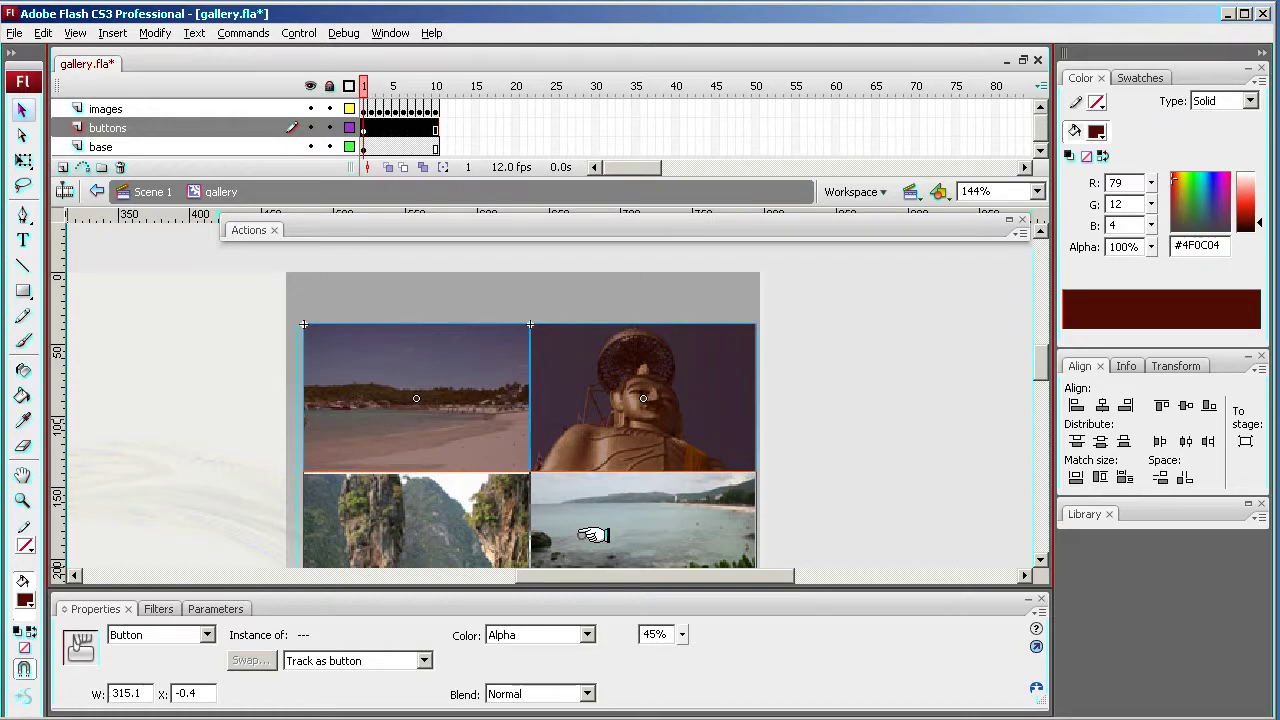
{"action": "key", "text": "ctrl+y"}
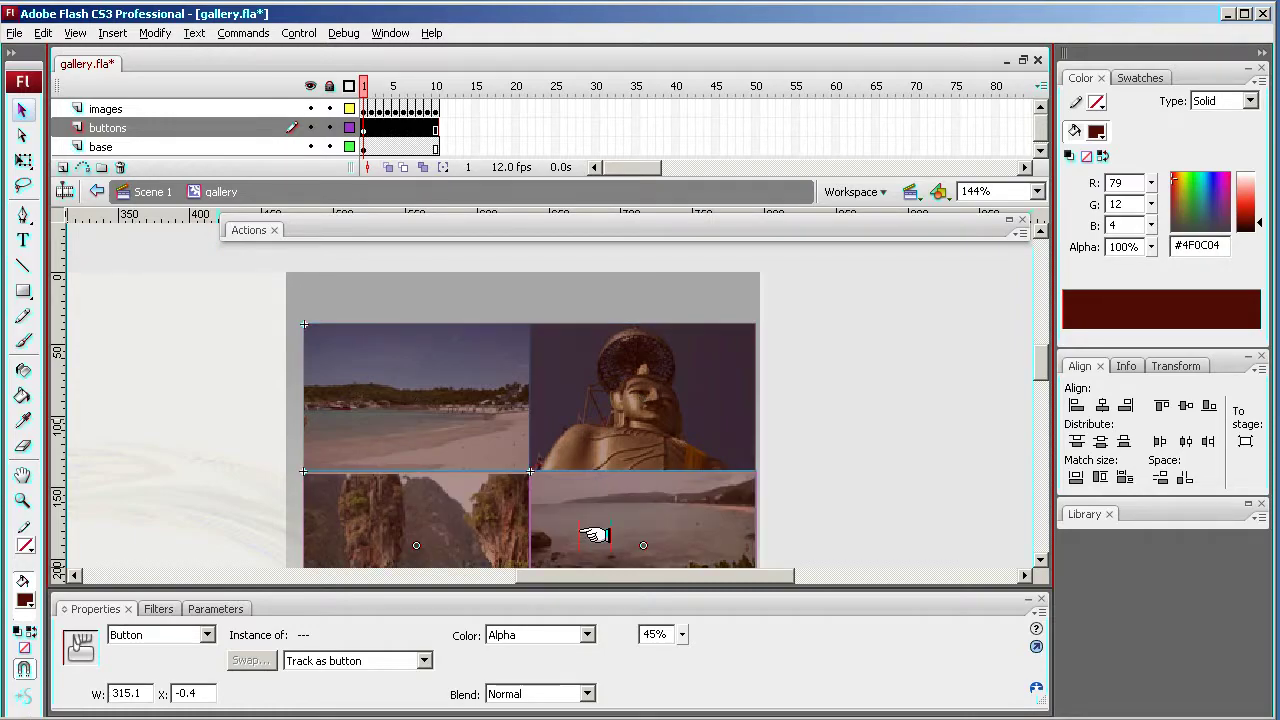
{"action": "scroll", "coordinate": [1035, 362], "scroll_direction": "down", "scroll_amount": 5}
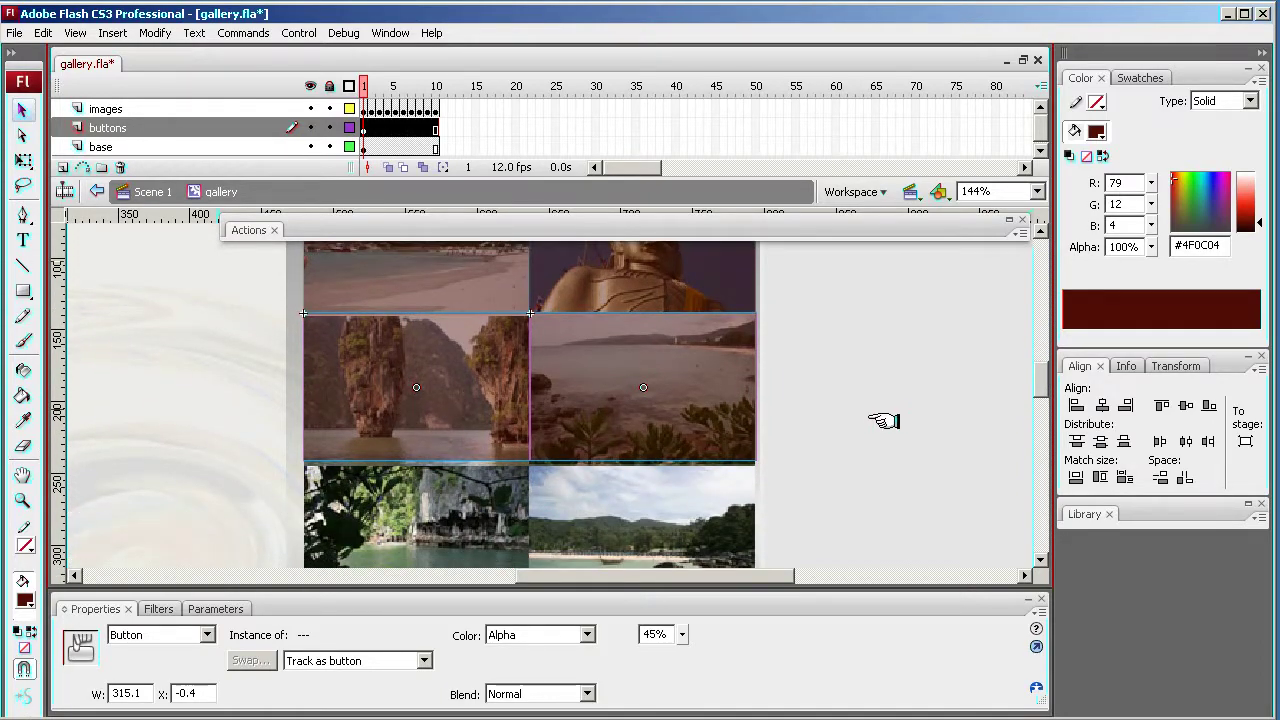
{"action": "key", "text": "Down"}
{"action": "key", "text": "Down"}
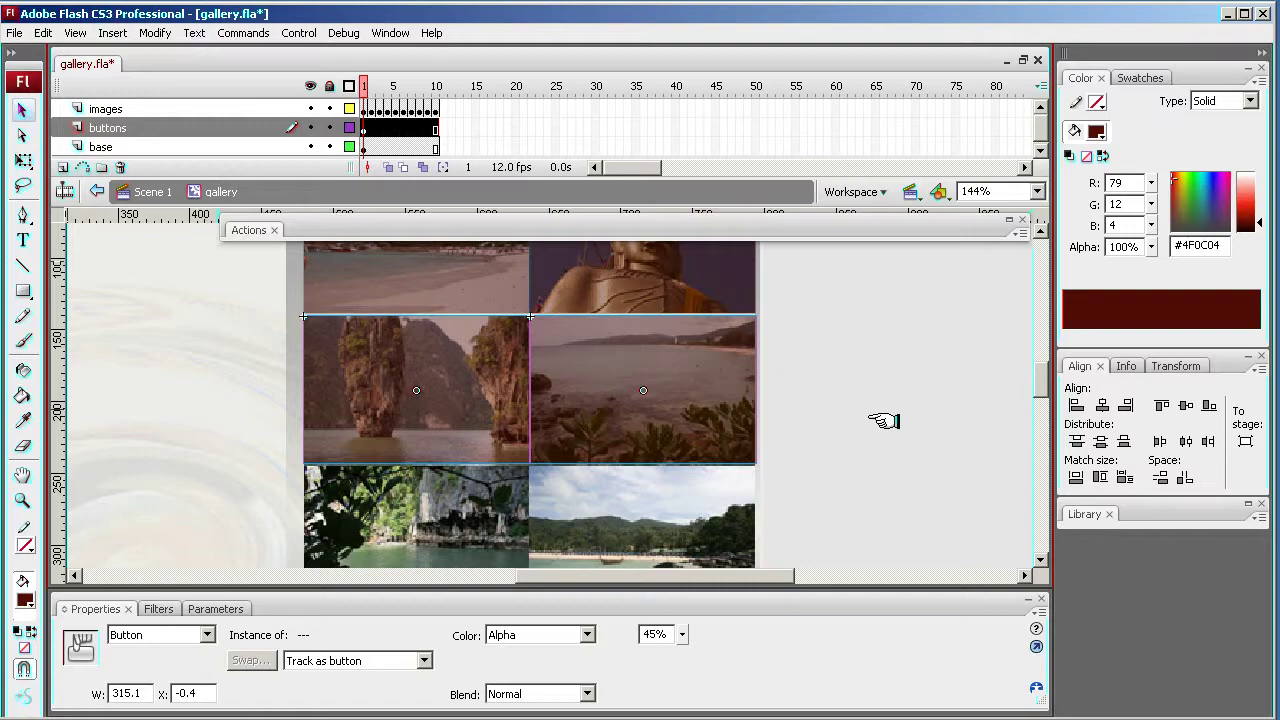
{"action": "key", "text": "Up"}
{"action": "key", "text": "Up"}
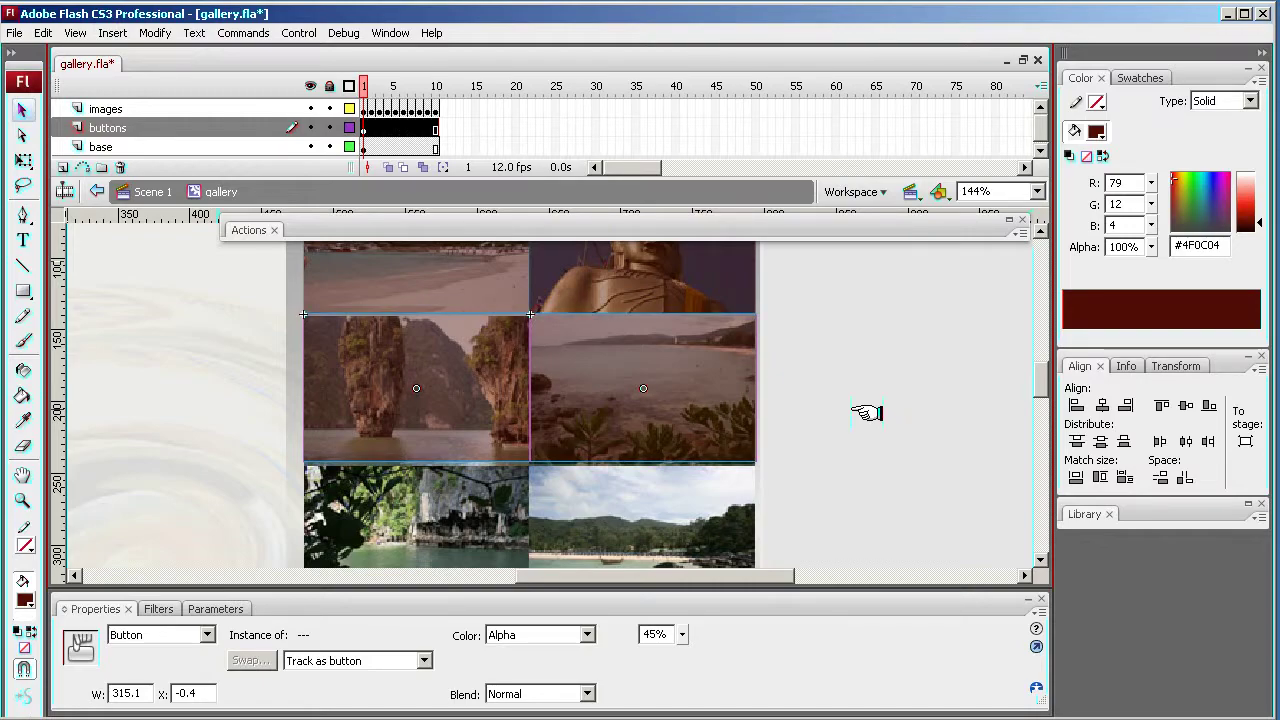
{"action": "left_click", "coordinate": [848, 391]}
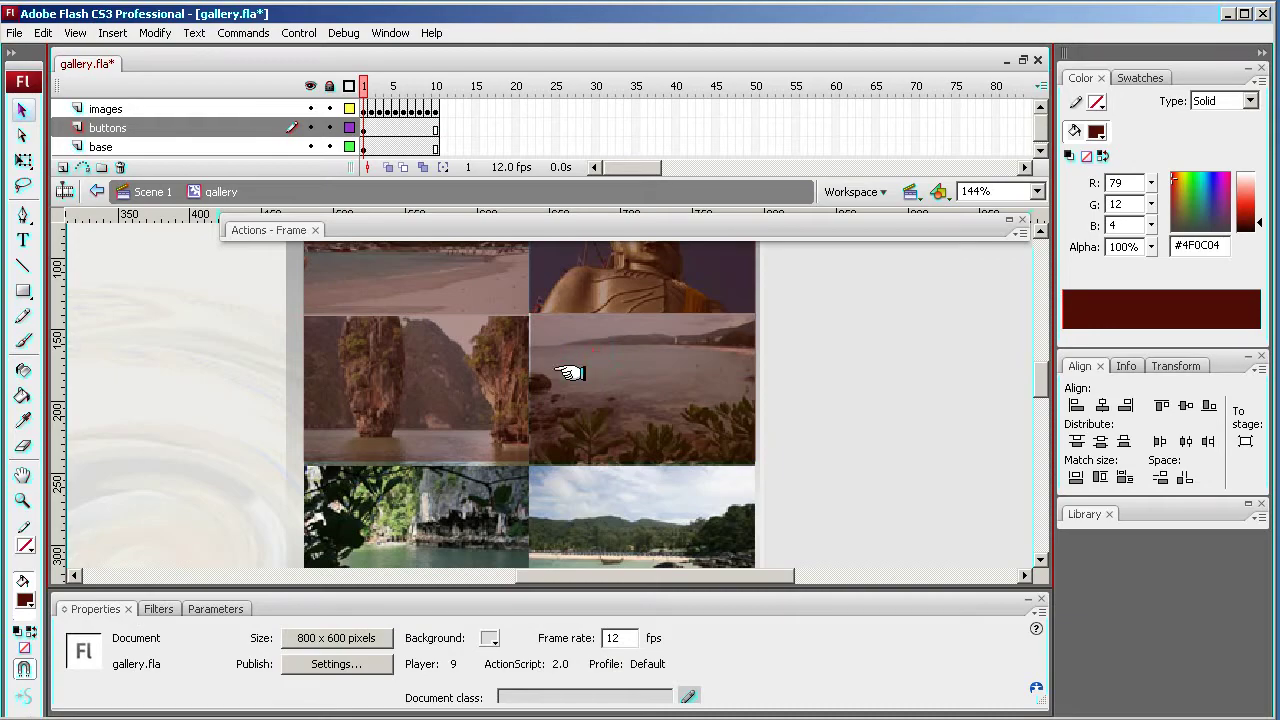
Hide the base layer to see the buttons alone.
{"action": "left_click", "coordinate": [298, 136]}
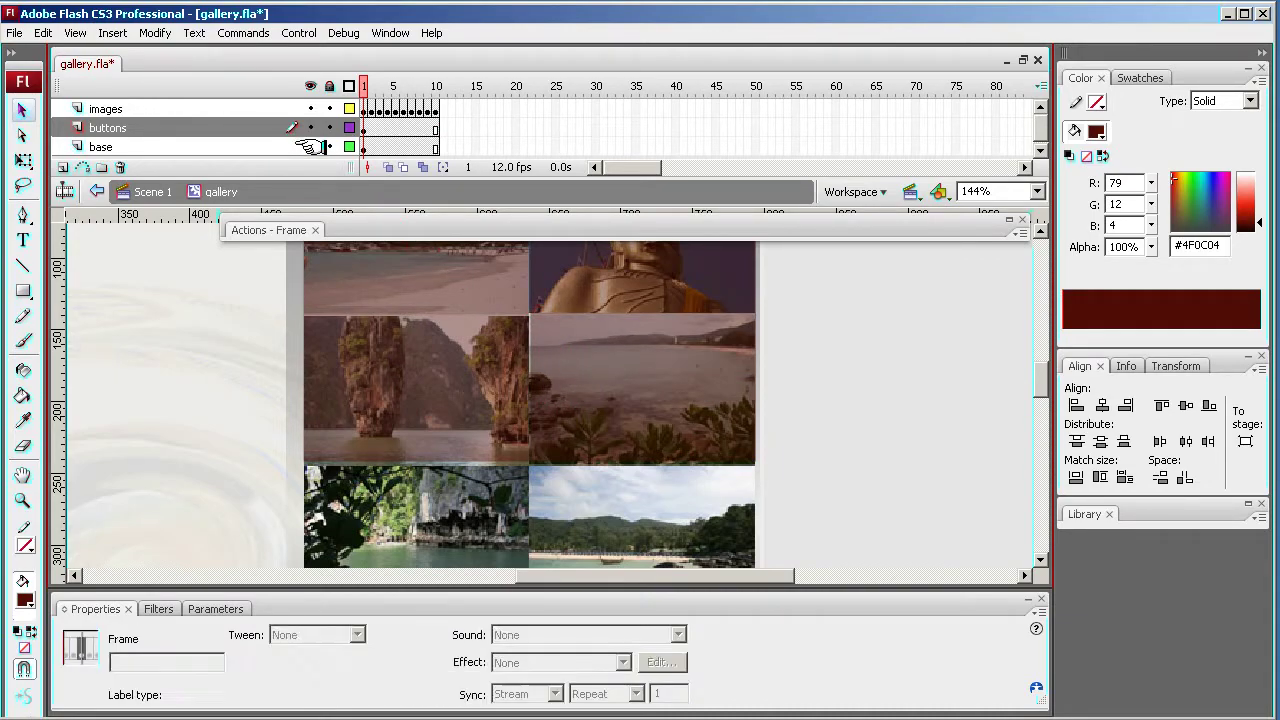
{"action": "left_click", "coordinate": [310, 146]}
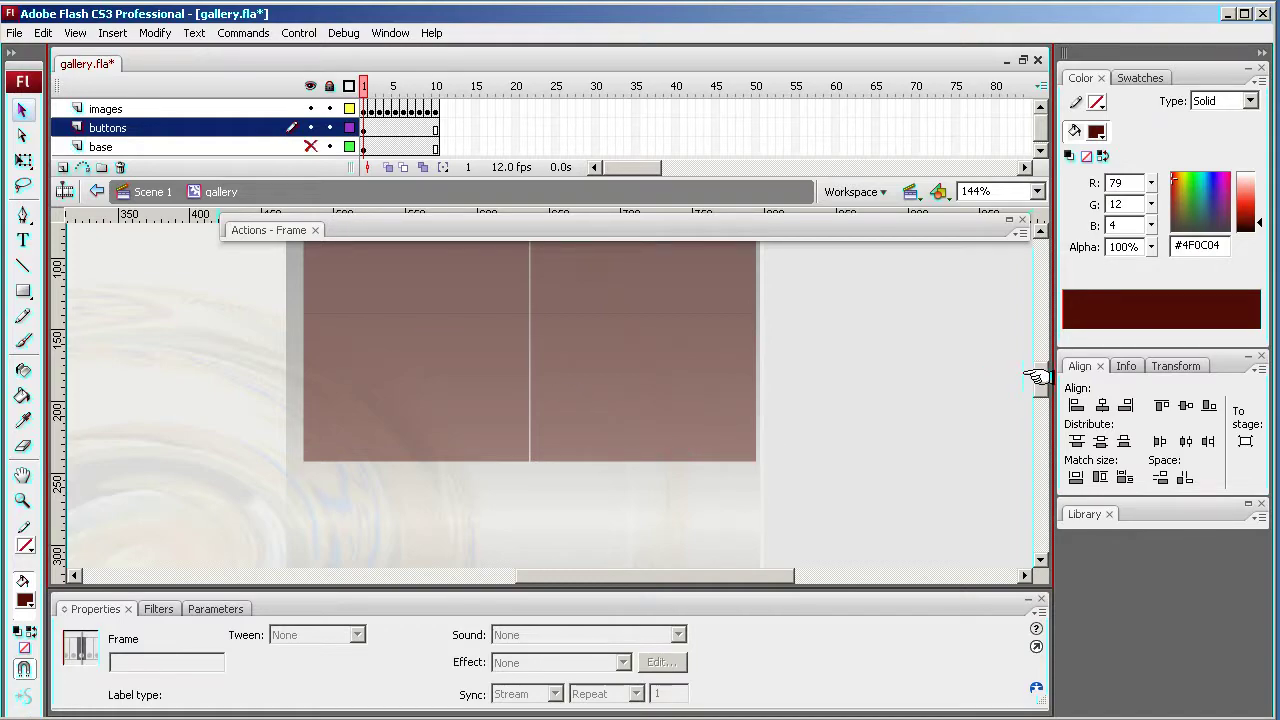
{"action": "left_click_drag", "start_coordinate": [1040, 374], "coordinate": [1036, 366]}
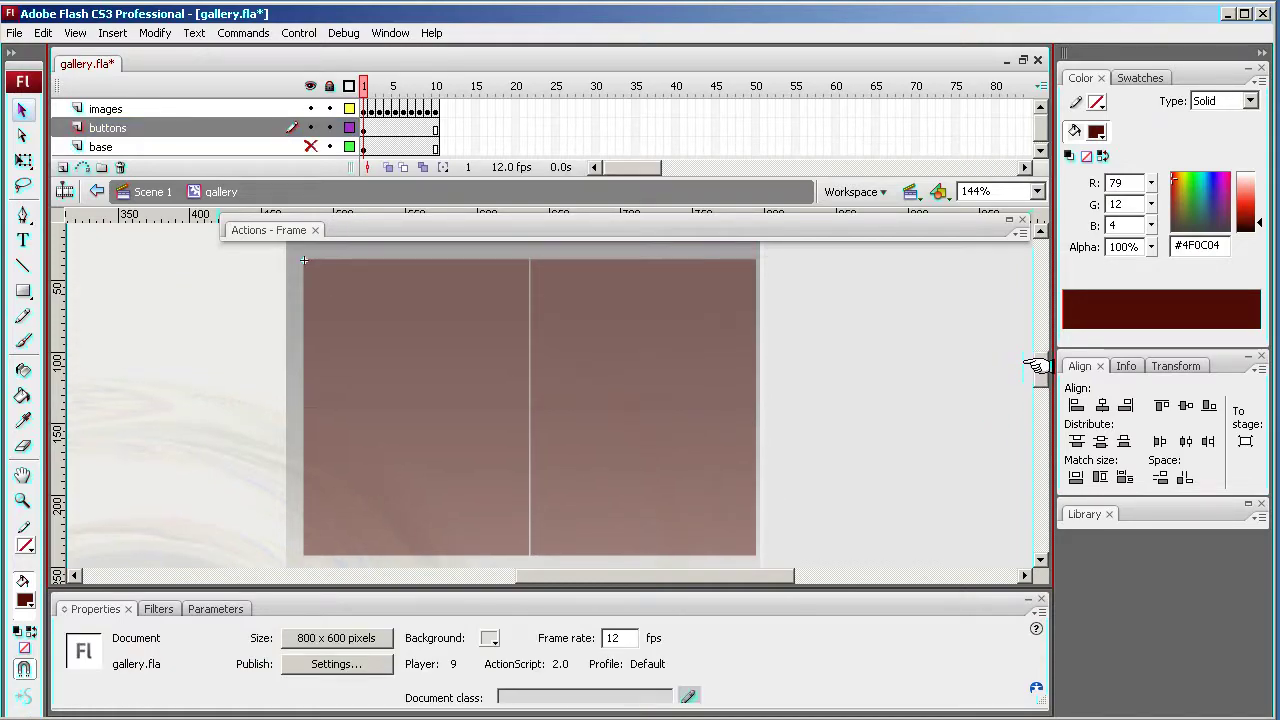
Nudge the right-hand buttons up and one pixel left so all four sit edge to edge.
{"action": "left_click", "coordinate": [623, 357]}
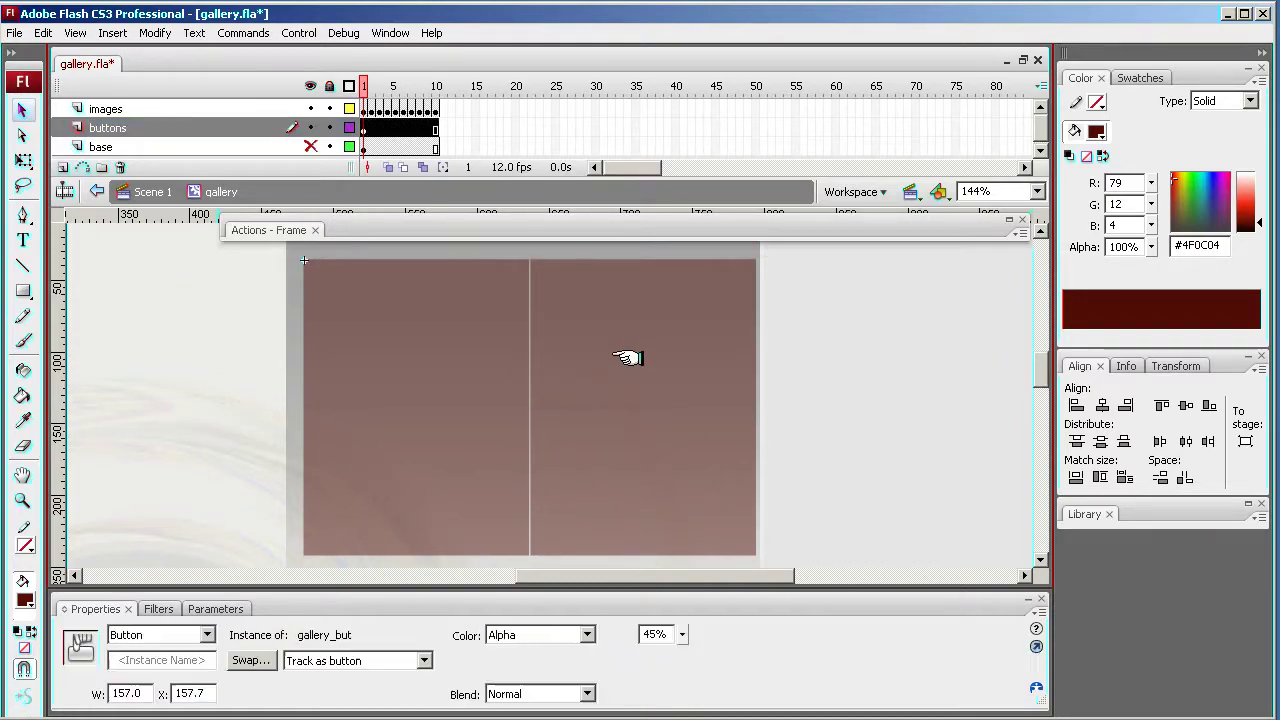
{"action": "left_click", "coordinate": [645, 491]}
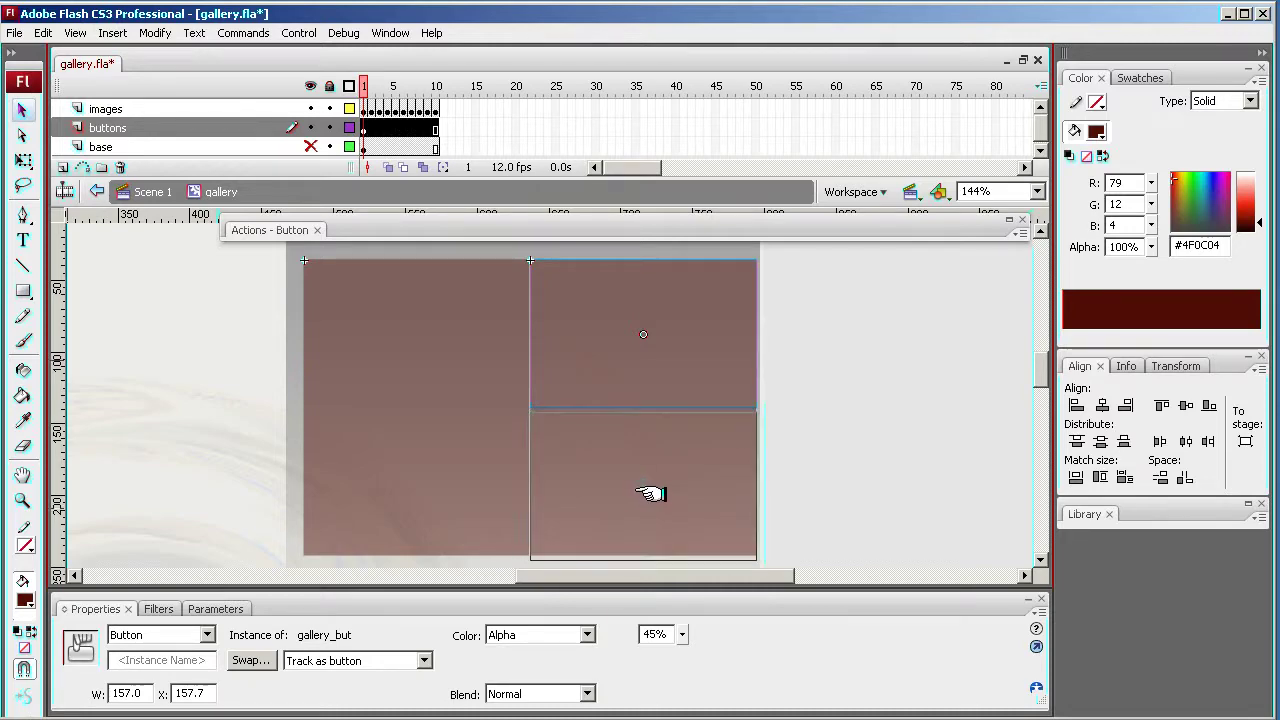
{"action": "key", "text": "Up"}
{"action": "key", "text": "Up"}
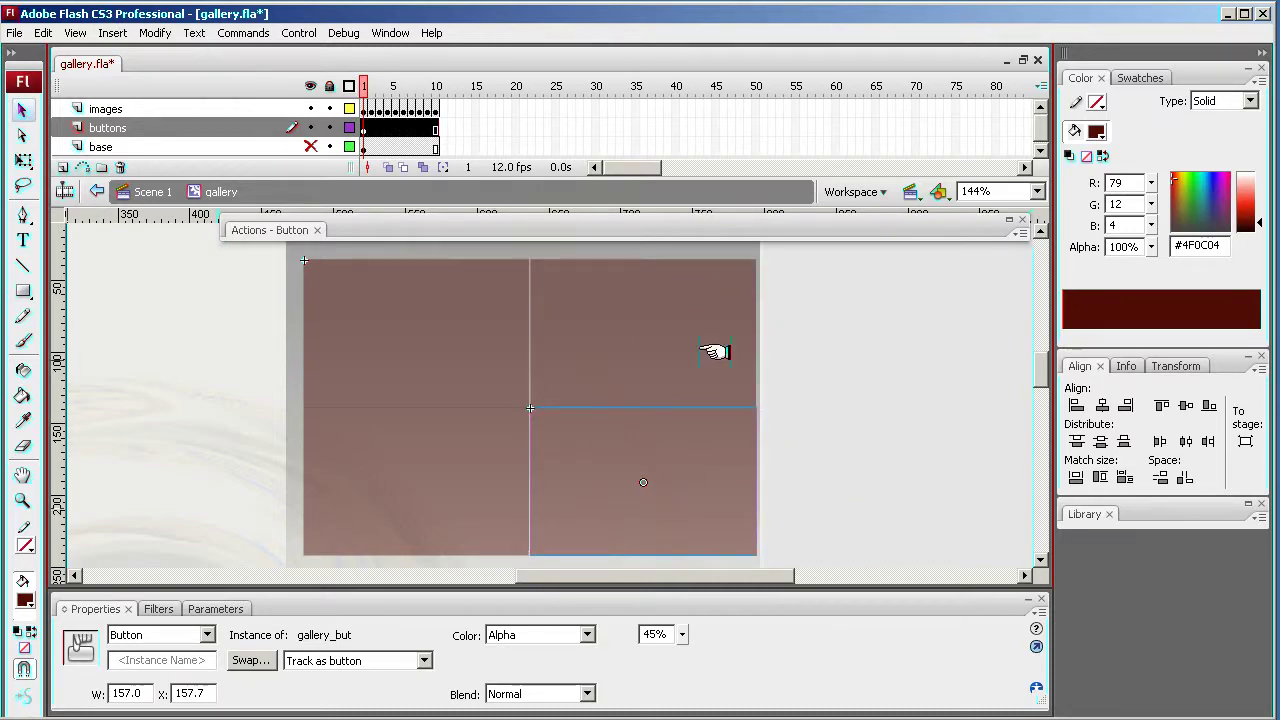
{"action": "left_click", "coordinate": [711, 349]}
{"action": "mouse_move", "coordinate": [697, 484]}
{"action": "left_mouse_down"}
{"action": "mouse_move", "coordinate": [629, 488]}
{"action": "mouse_move", "coordinate": [697, 494]}
{"action": "left_mouse_up"}
{"action": "key", "text": "Up"}
{"action": "key", "text": "Up"}
{"action": "key", "text": "Up"}
{"action": "key", "text": "Up"}
{"action": "key", "text": "Up"}
{"action": "key", "text": "Up"}
{"action": "key", "text": "Up"}
{"action": "left_click_drag", "start_coordinate": [866, 286], "coordinate": [680, 514]}
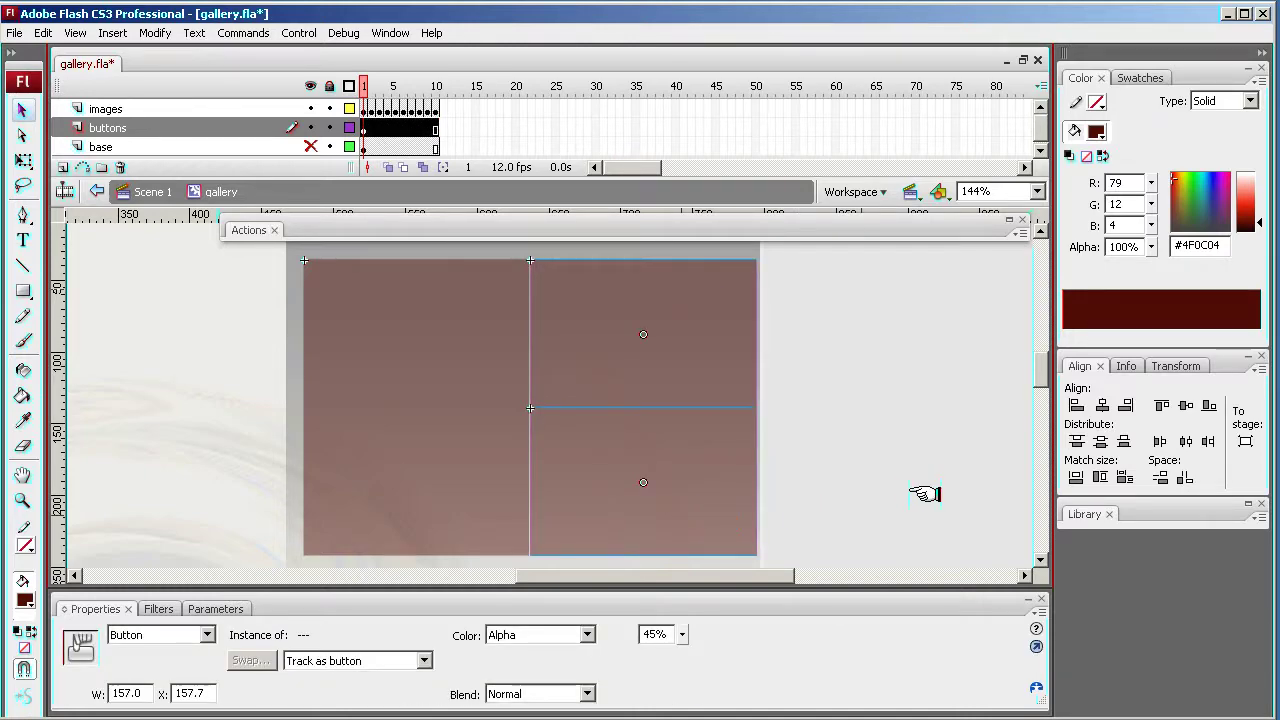
{"action": "key", "text": "Left"}
{"action": "left_click", "coordinate": [924, 494]}
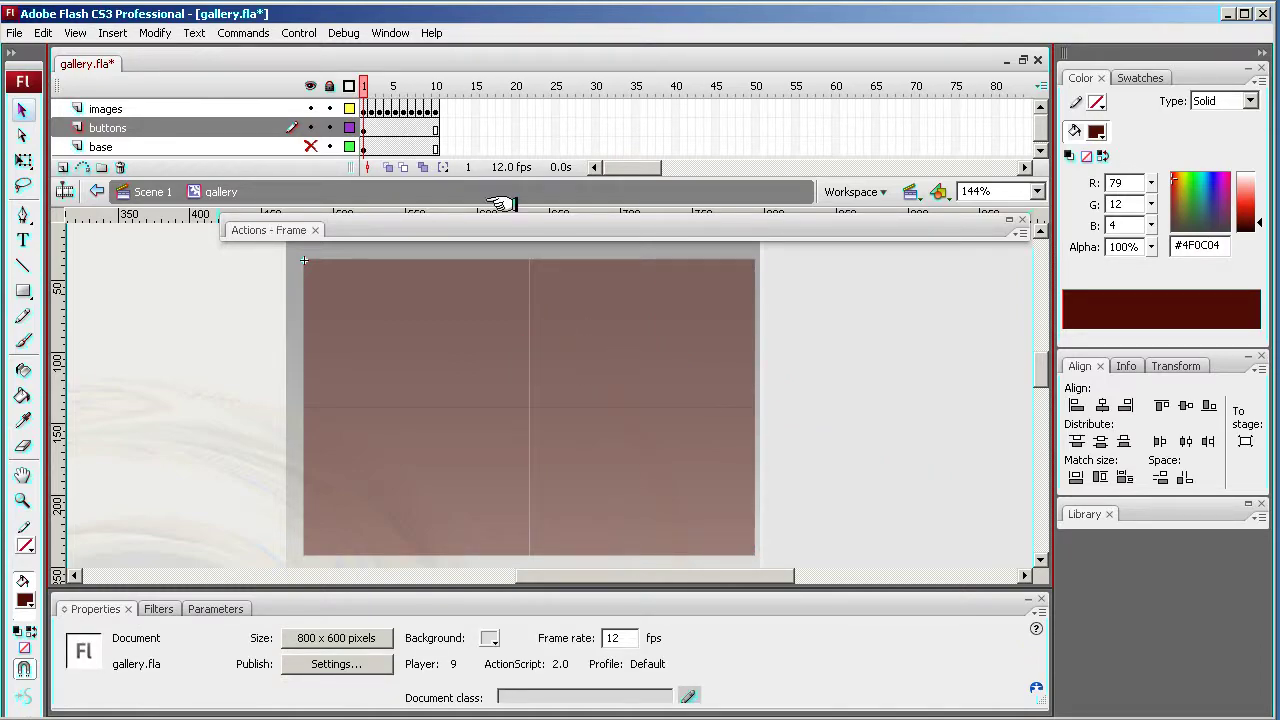
{"action": "left_click", "coordinate": [303, 138]}
{"action": "left_click", "coordinate": [305, 137]}
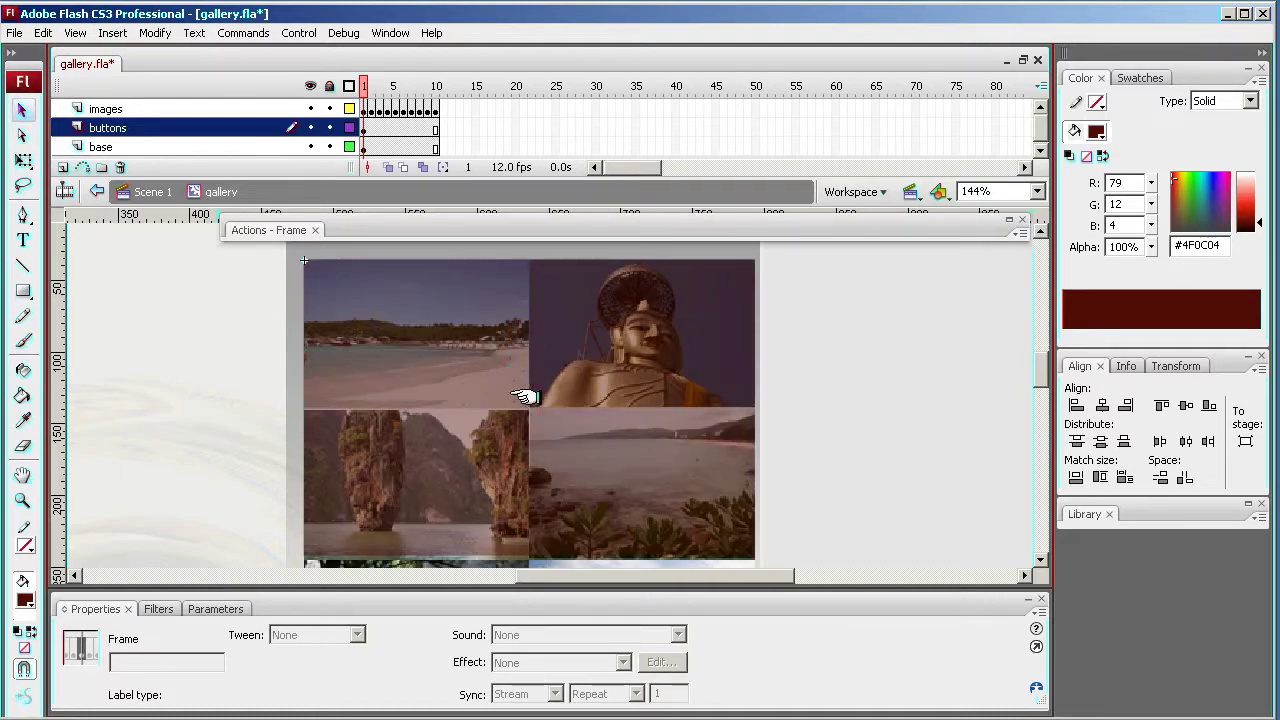
Set the rock-pillar and beach button pair's height to 105 in the Properties panel.
{"action": "left_click", "coordinate": [1031, 367]}
{"action": "scroll", "coordinate": [1040, 370], "scroll_direction": "down", "scroll_amount": 3}
{"action": "left_click", "coordinate": [400, 338]}
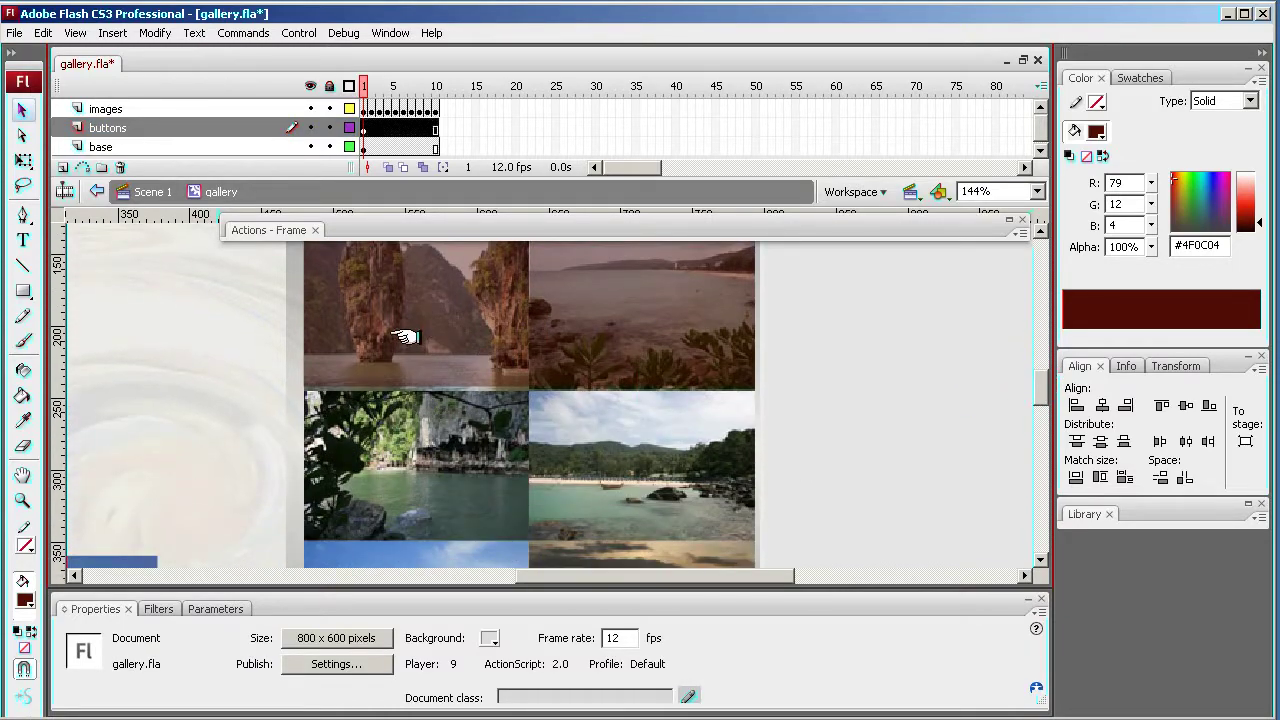
{"action": "left_click", "coordinate": [645, 331], "text": "shift"}
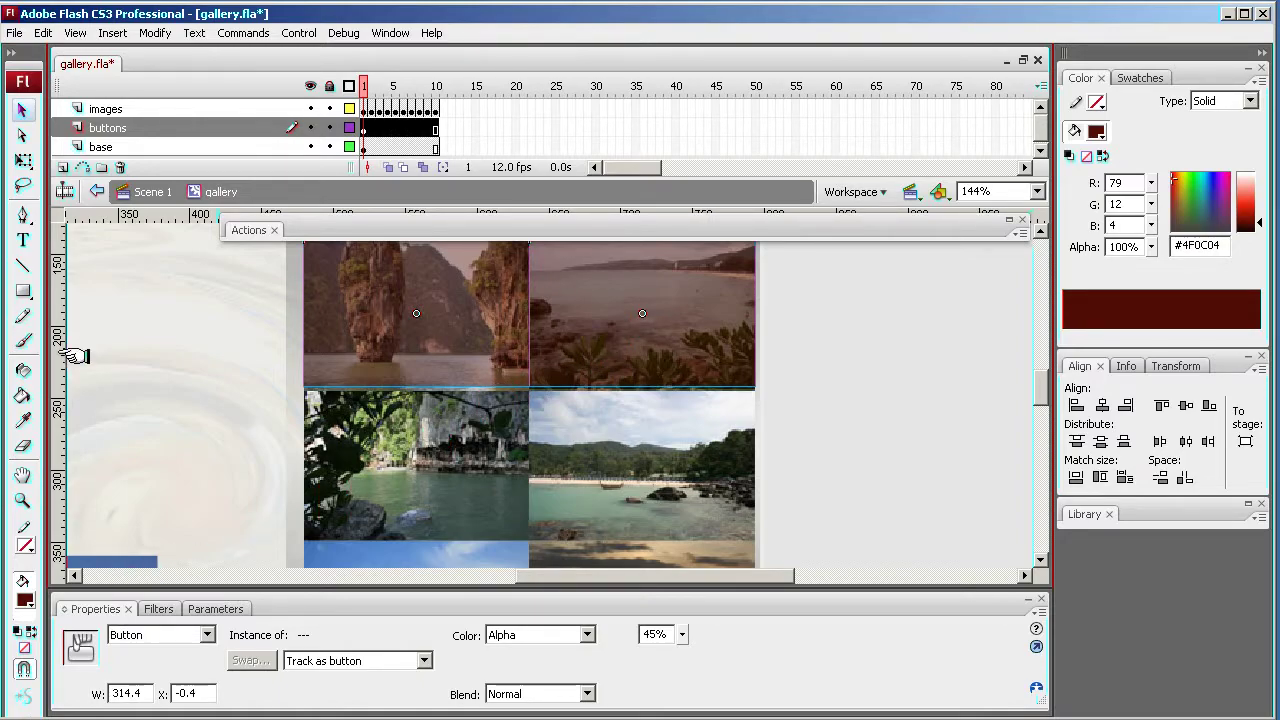
{"action": "left_click", "coordinate": [22, 160]}
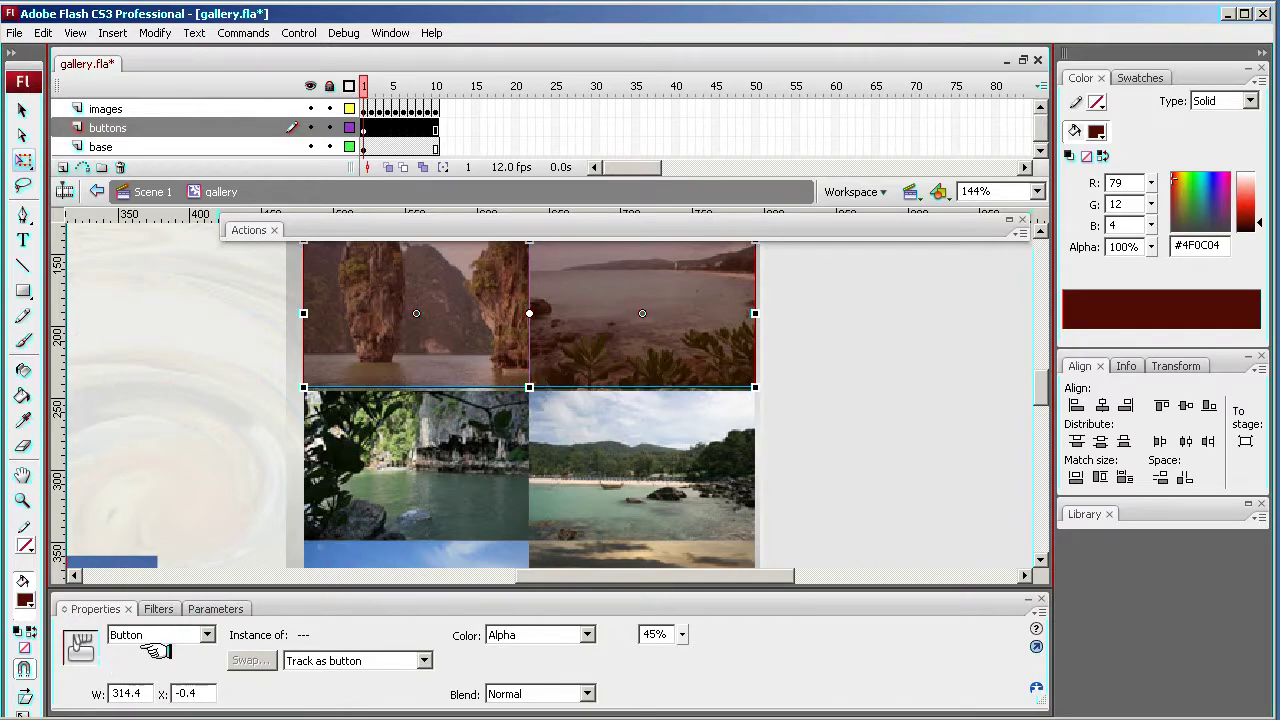
{"action": "left_click", "coordinate": [22, 109]}
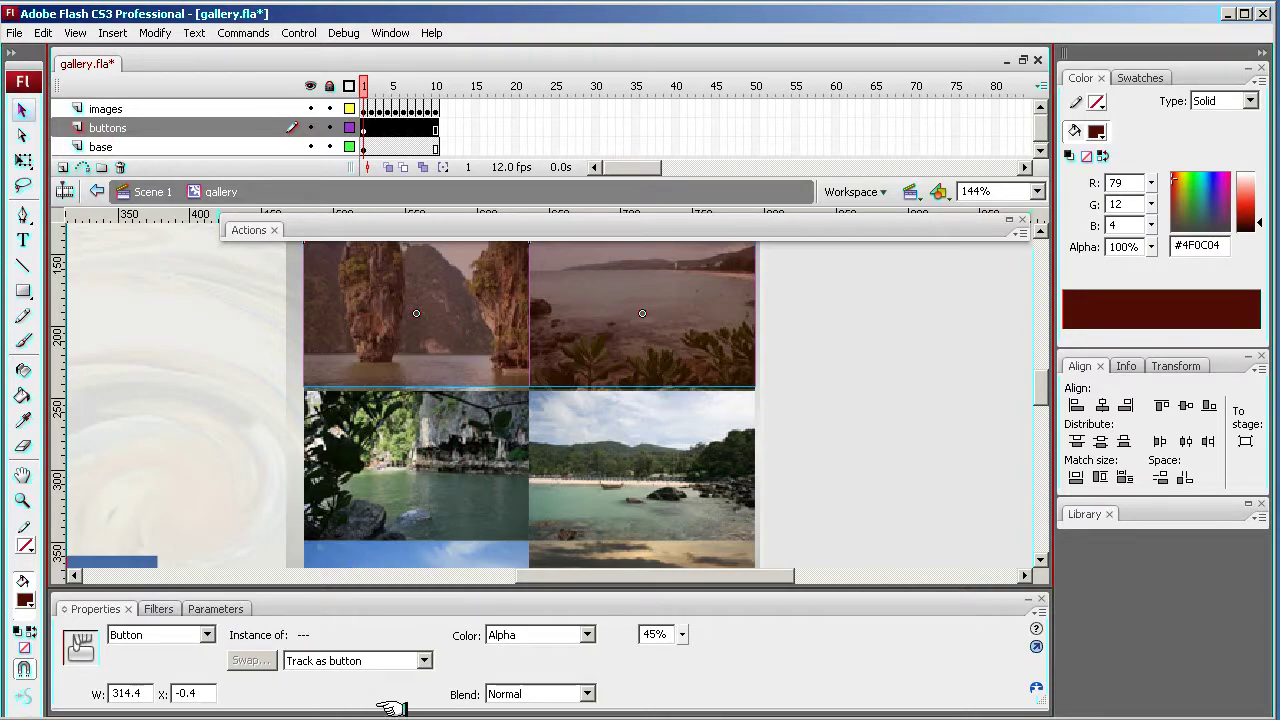
{"action": "left_click_drag", "start_coordinate": [710, 590], "coordinate": [710, 563]}
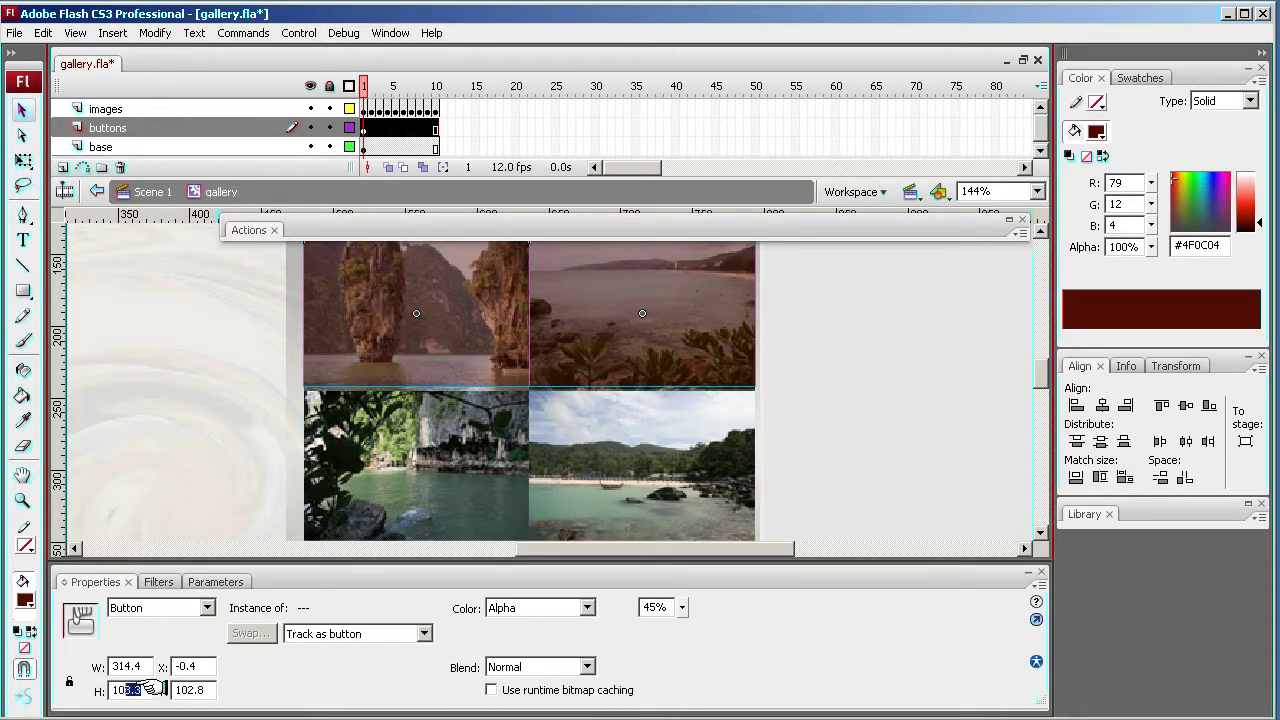
{"action": "double_click", "coordinate": [134, 689]}
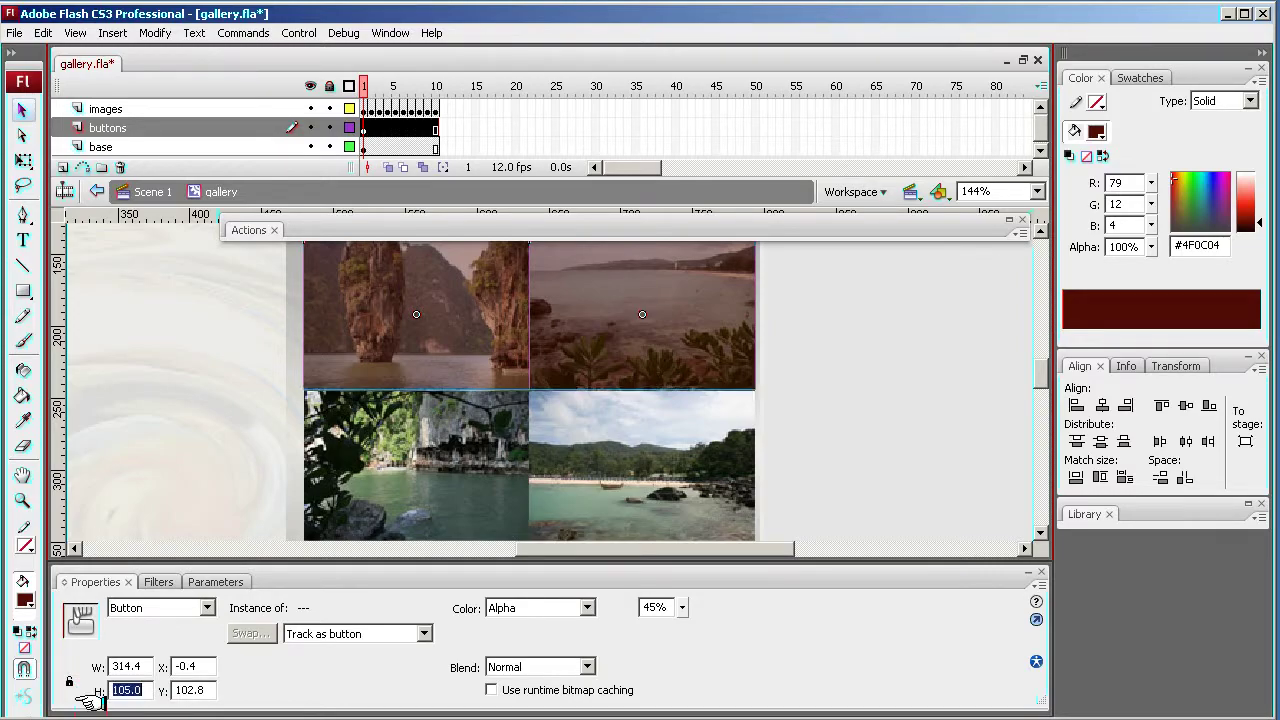
{"action": "left_click", "coordinate": [852, 407]}
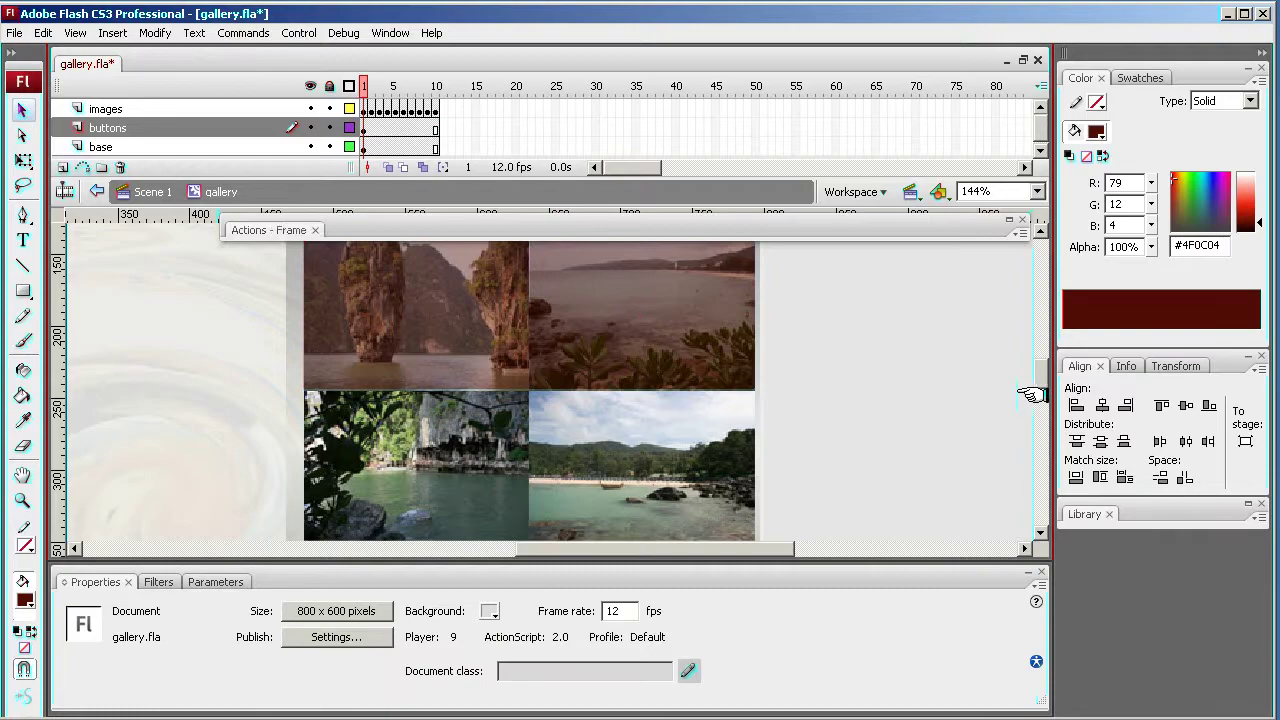
{"action": "mouse_move", "coordinate": [1040, 371]}
{"action": "left_mouse_down"}
{"action": "mouse_move", "coordinate": [1040, 350]}
{"action": "mouse_move", "coordinate": [1040, 363]}
{"action": "left_mouse_up"}
{"action": "left_click", "coordinate": [427, 390]}
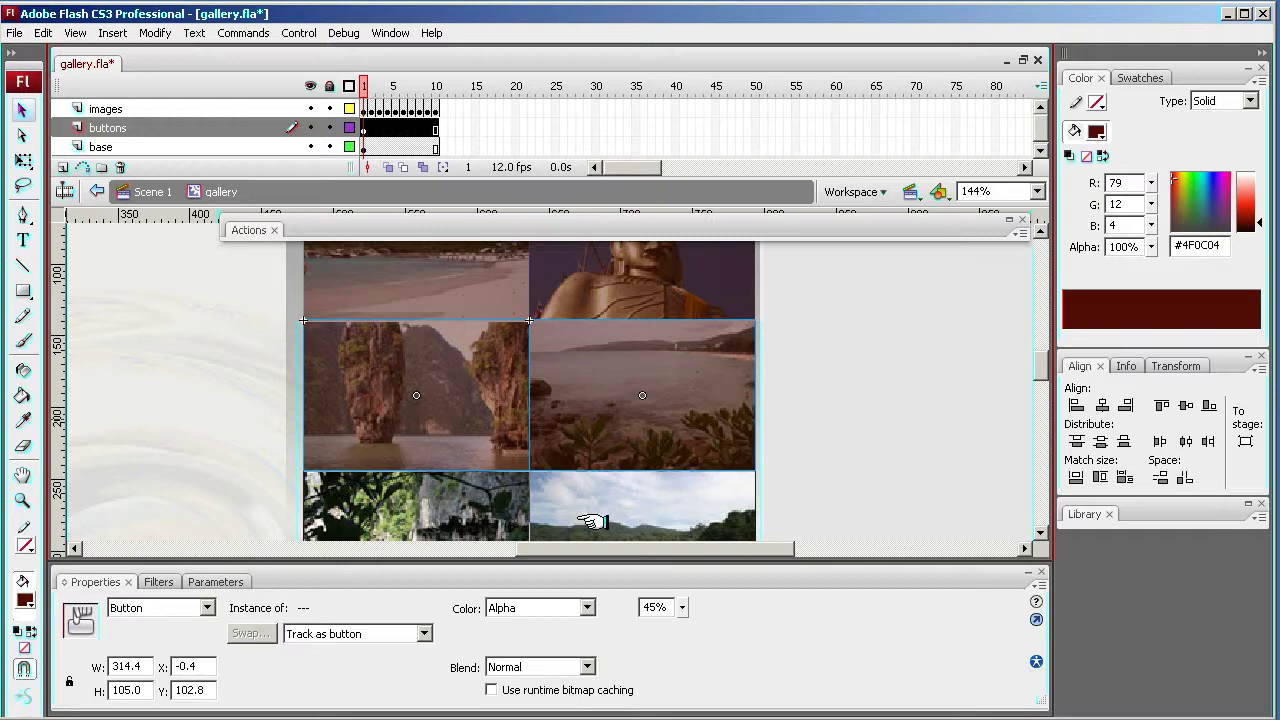
Place copies of the button pair over each remaining lower photo row.
{"action": "left_click", "coordinate": [591, 521]}
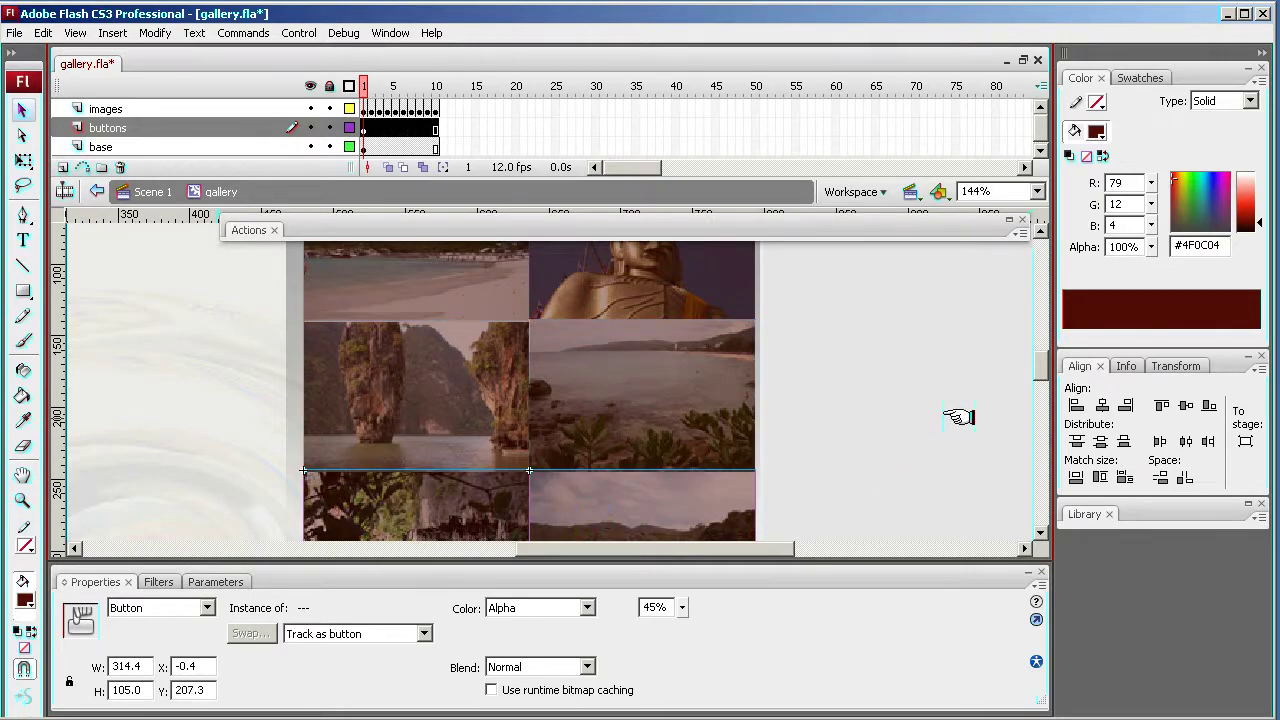
{"action": "scroll", "coordinate": [1030, 372], "scroll_direction": "down", "scroll_amount": 4}
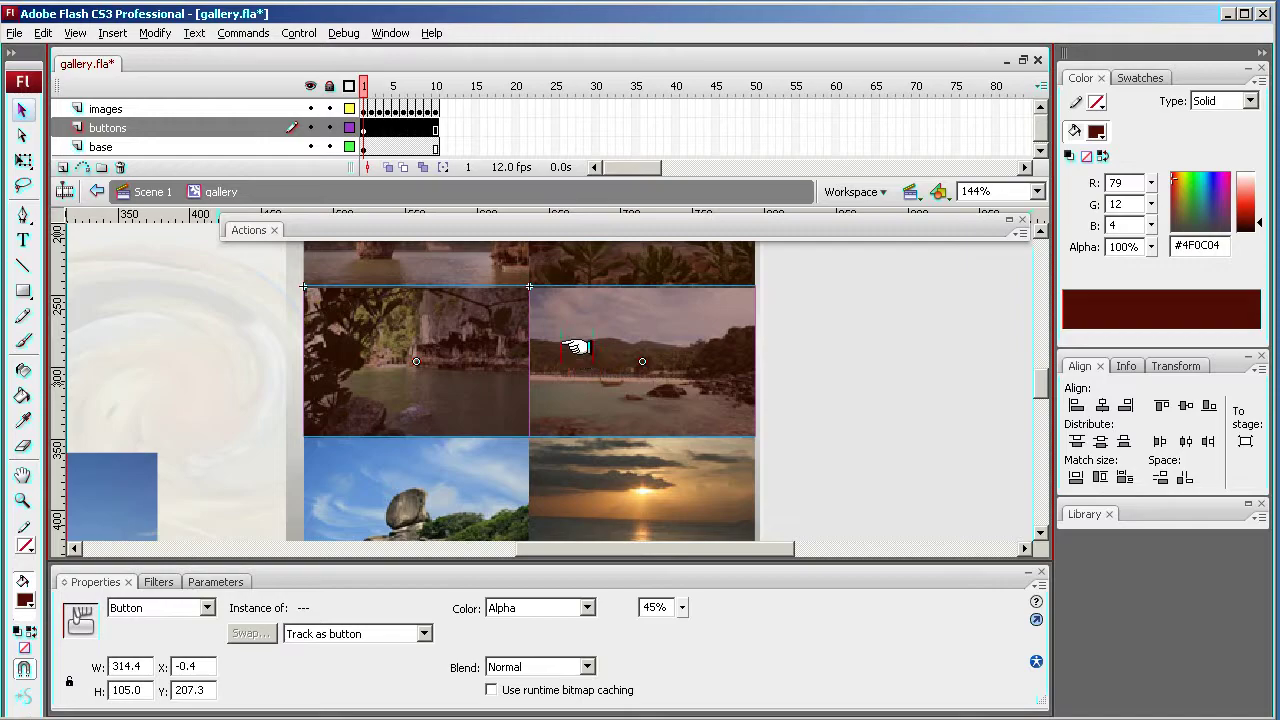
{"action": "left_click_drag", "start_coordinate": [572, 343], "coordinate": [582, 476]}
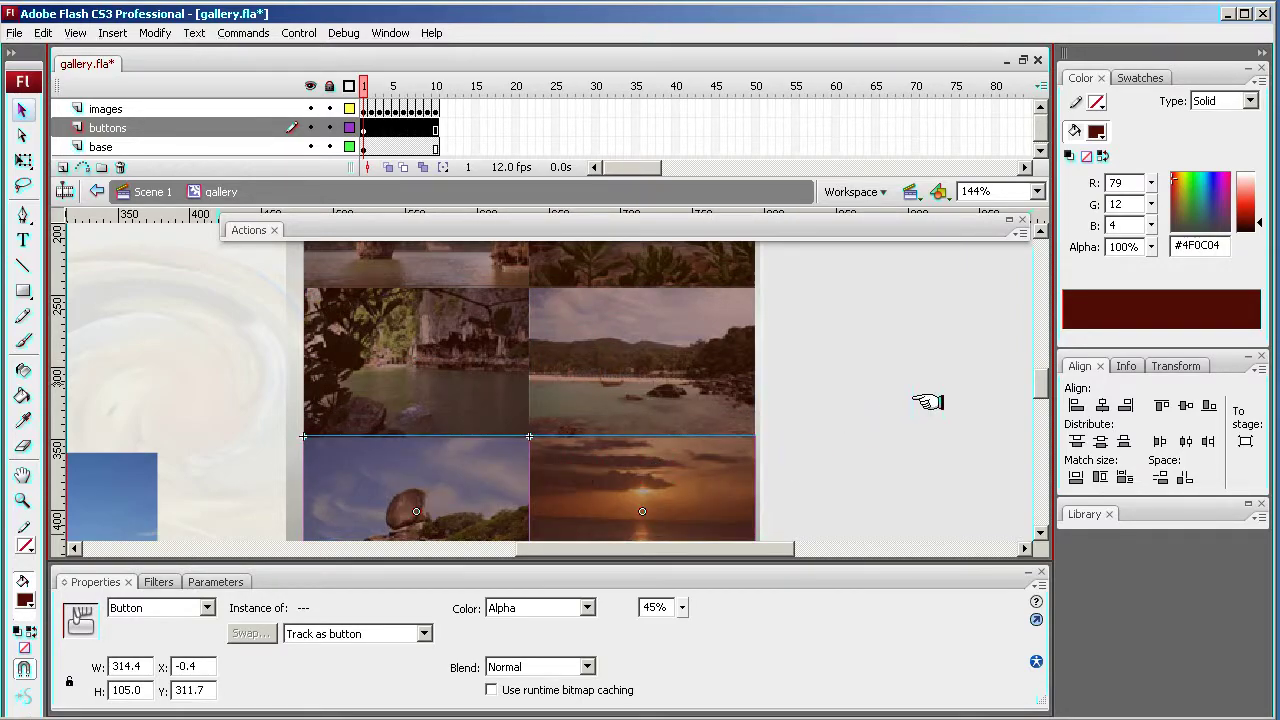
{"action": "scroll", "coordinate": [1037, 385], "scroll_direction": "down", "scroll_amount": 5}
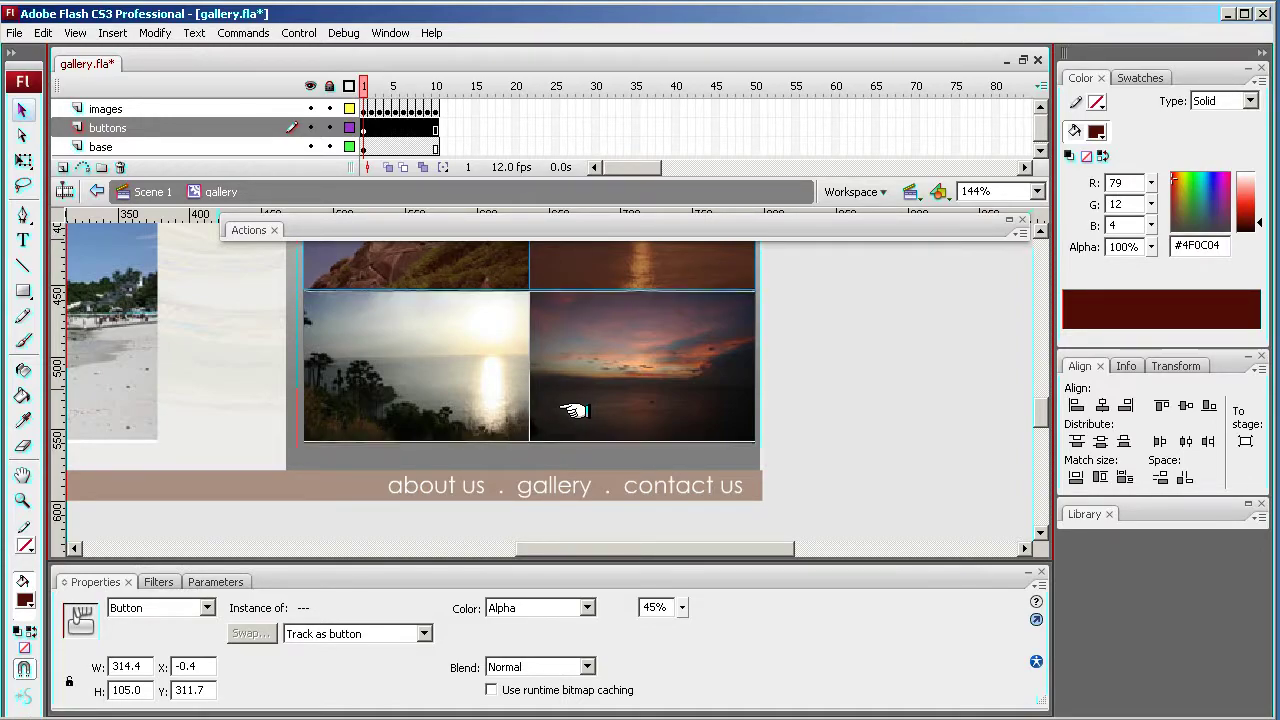
{"action": "left_click", "coordinate": [574, 410]}
{"action": "left_click", "coordinate": [866, 360]}
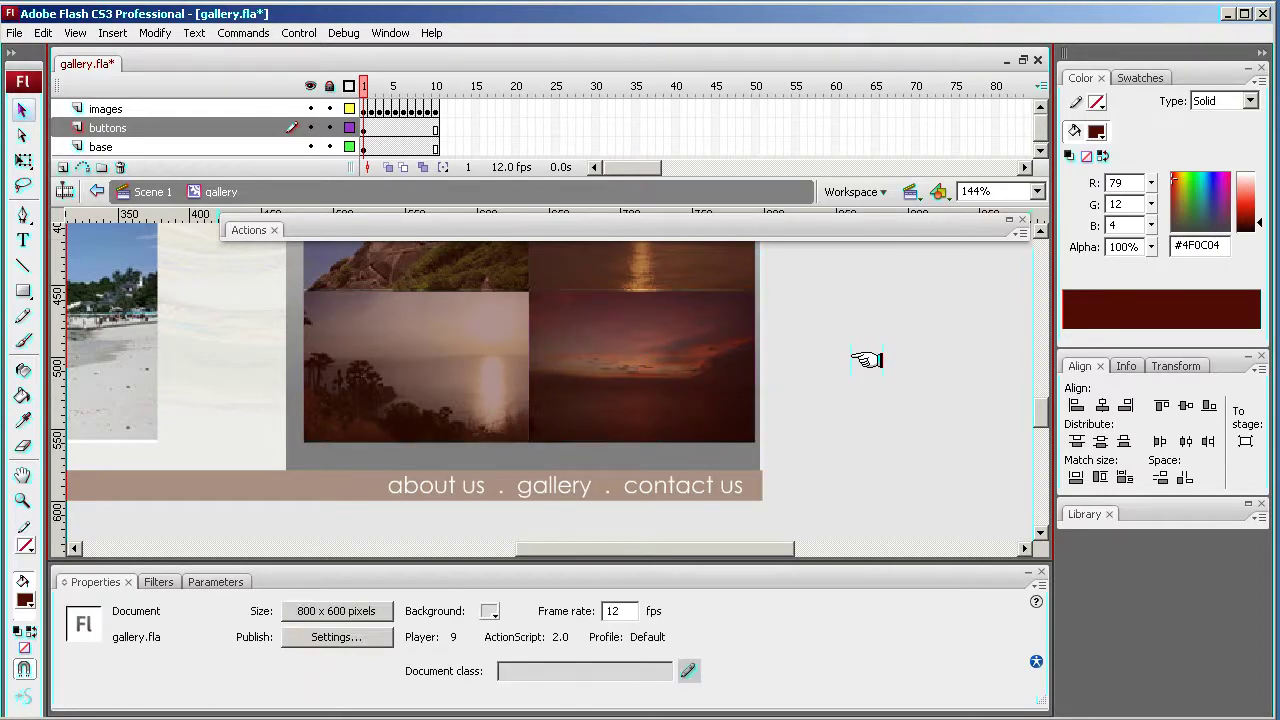
Give the balancing-rock and sunset row's two buttons a height of 106.
{"action": "left_click", "coordinate": [490, 266]}
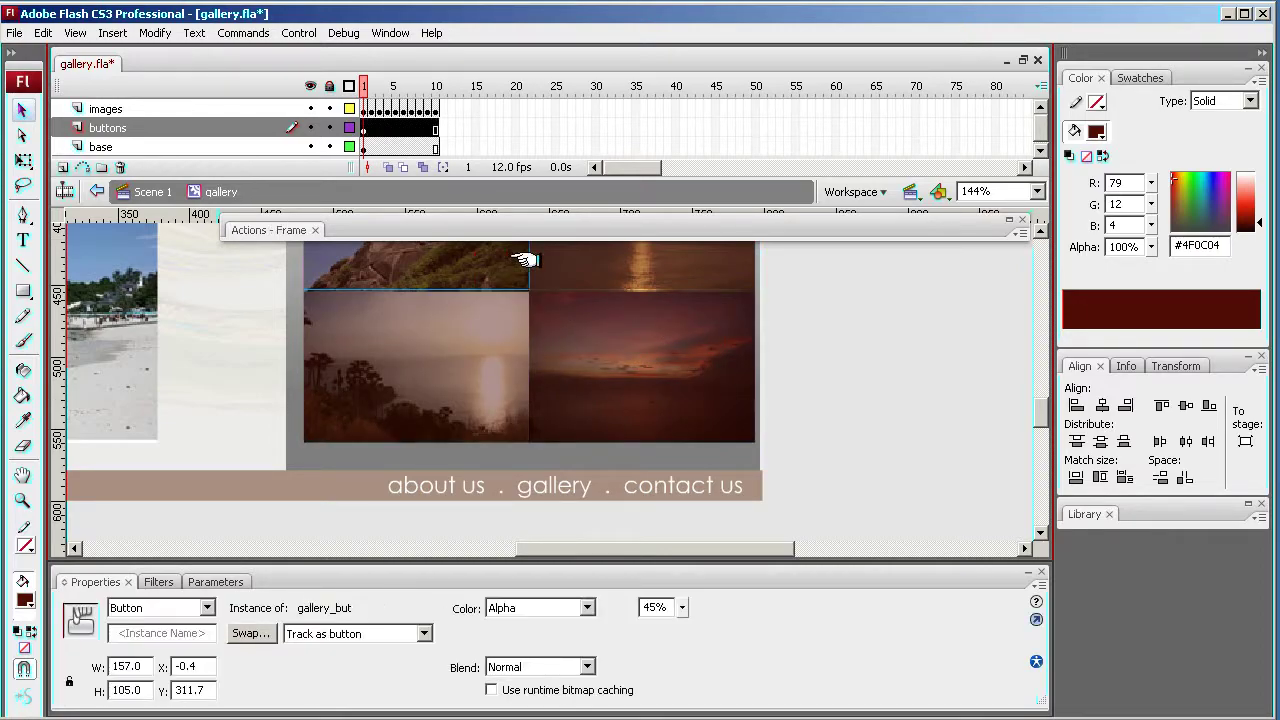
{"action": "left_click", "coordinate": [643, 265], "text": "shift"}
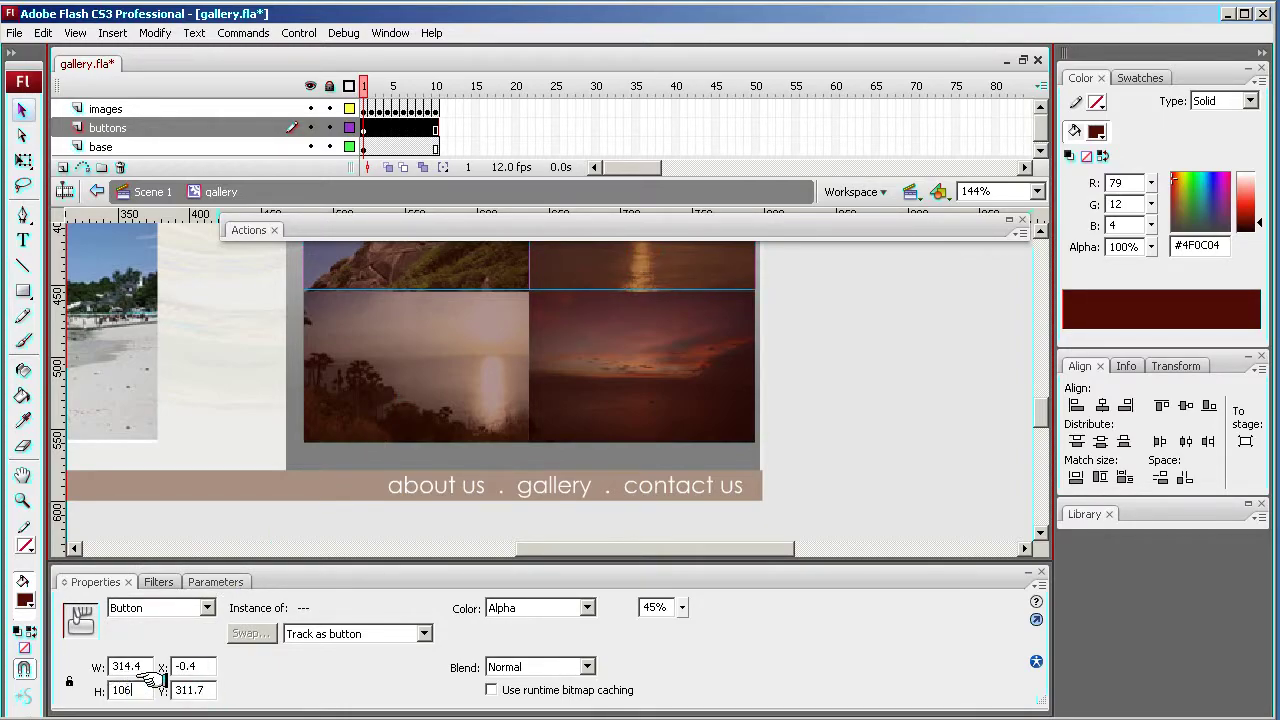
{"action": "key", "text": "Return"}
Hide the base layer, then briefly open the button symbol and return to the gallery timeline.
{"action": "left_click", "coordinate": [935, 314]}
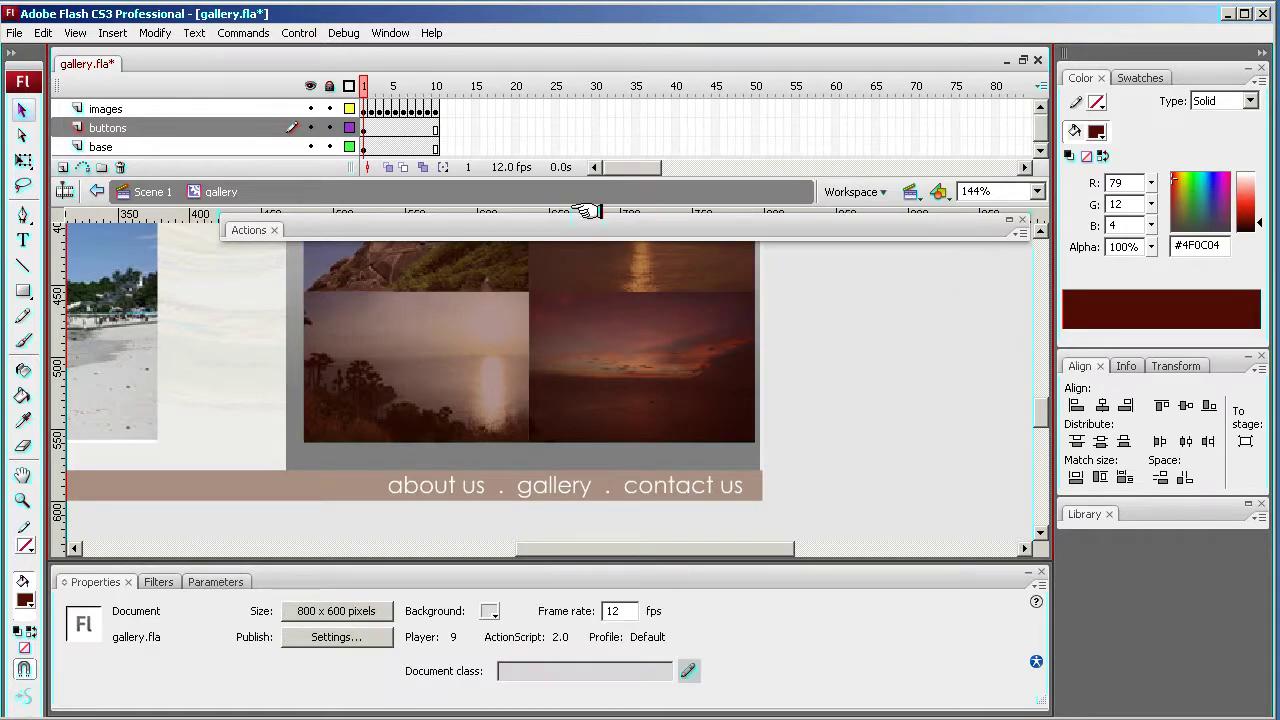
{"action": "left_click", "coordinate": [310, 146]}
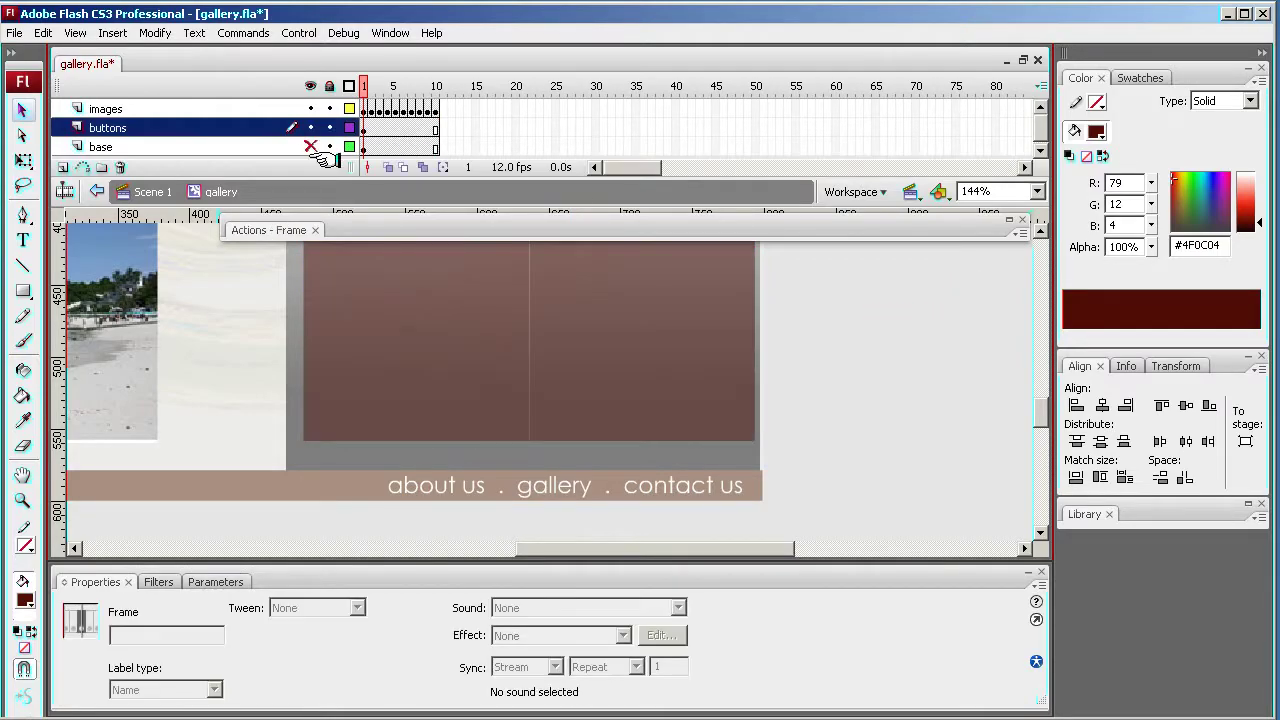
{"action": "scroll", "coordinate": [1035, 410], "scroll_direction": "up", "scroll_amount": 1}
{"action": "left_click_drag", "start_coordinate": [1037, 410], "coordinate": [1037, 355]}
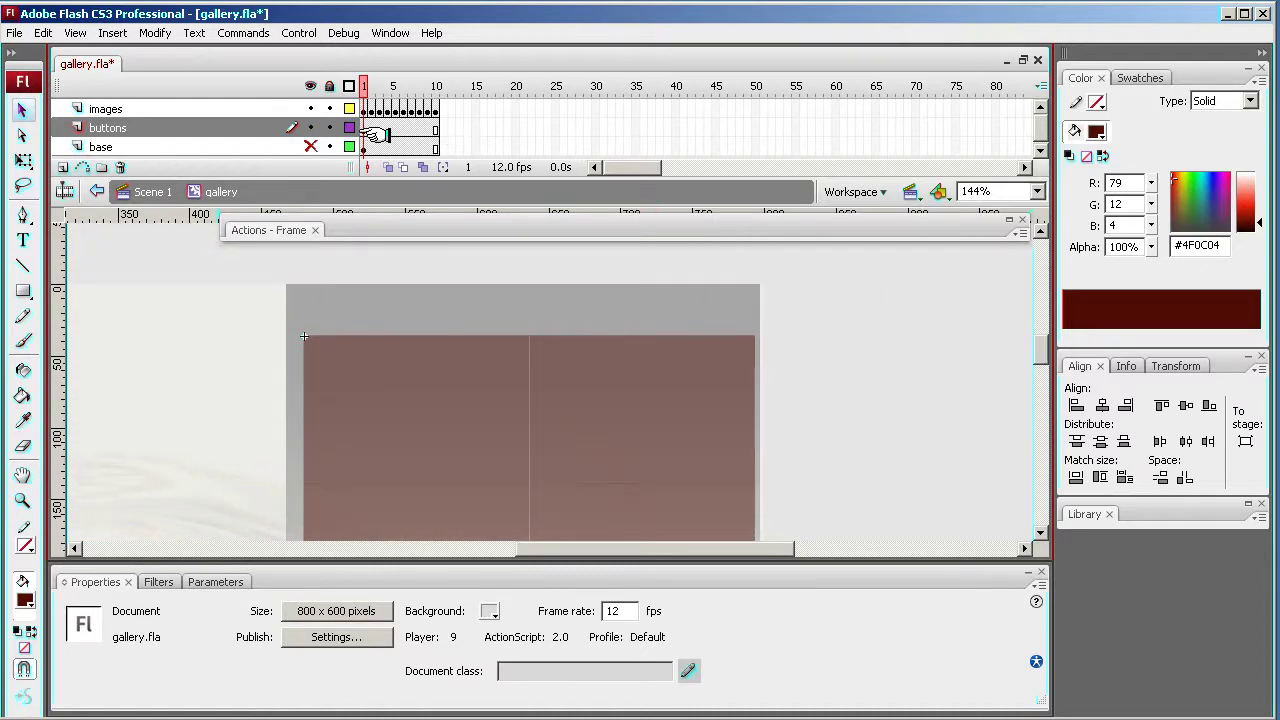
{"action": "double_click", "coordinate": [610, 410]}
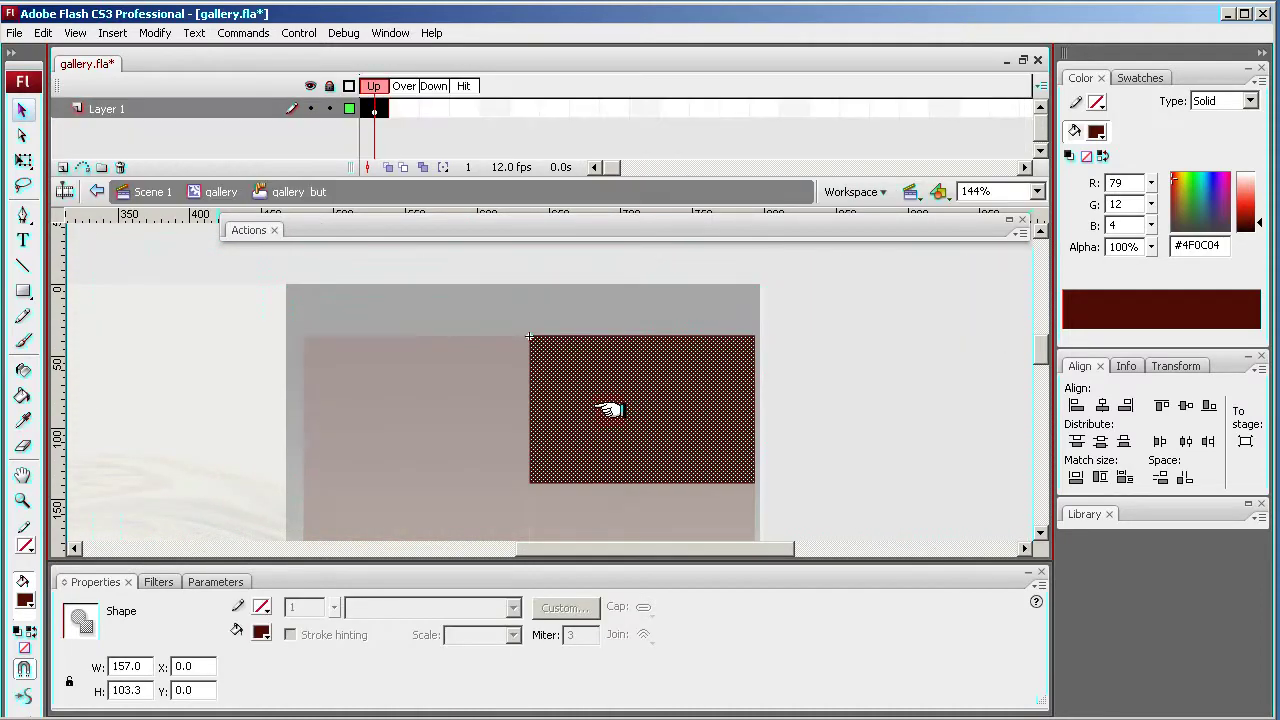
{"action": "left_click", "coordinate": [221, 191]}
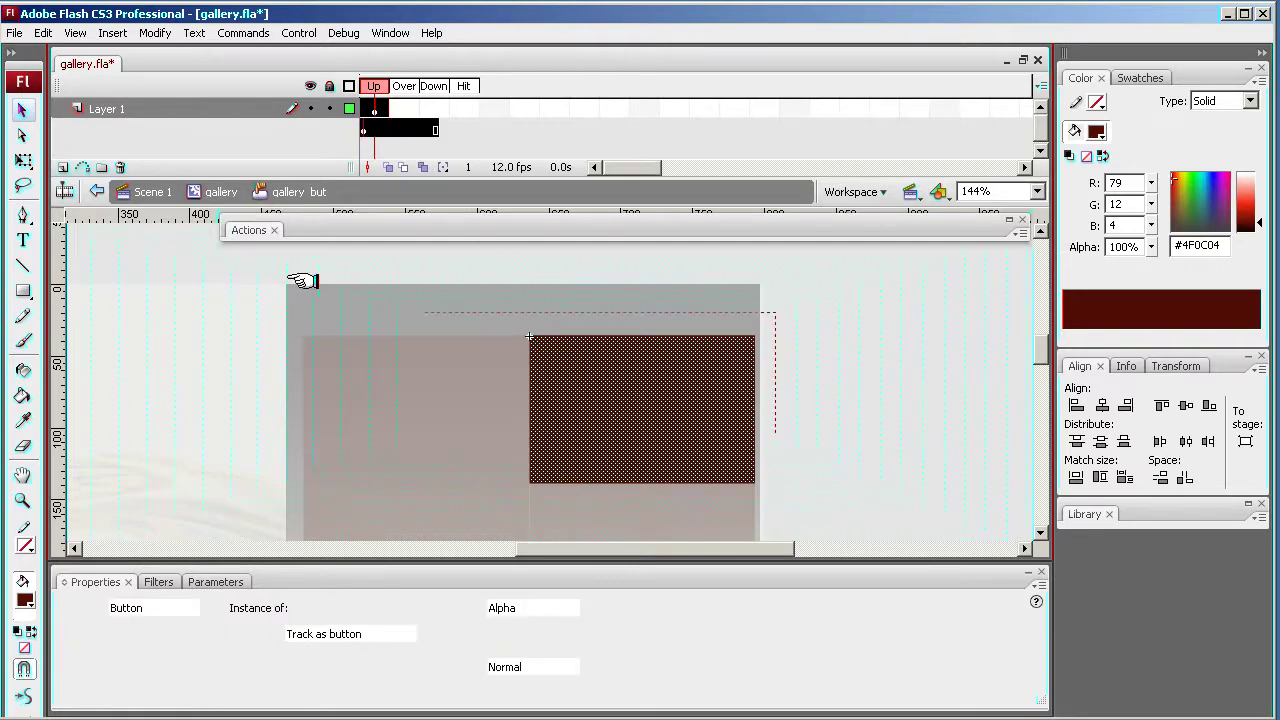
{"action": "left_click", "coordinate": [815, 415]}
{"action": "left_click", "coordinate": [666, 403]}
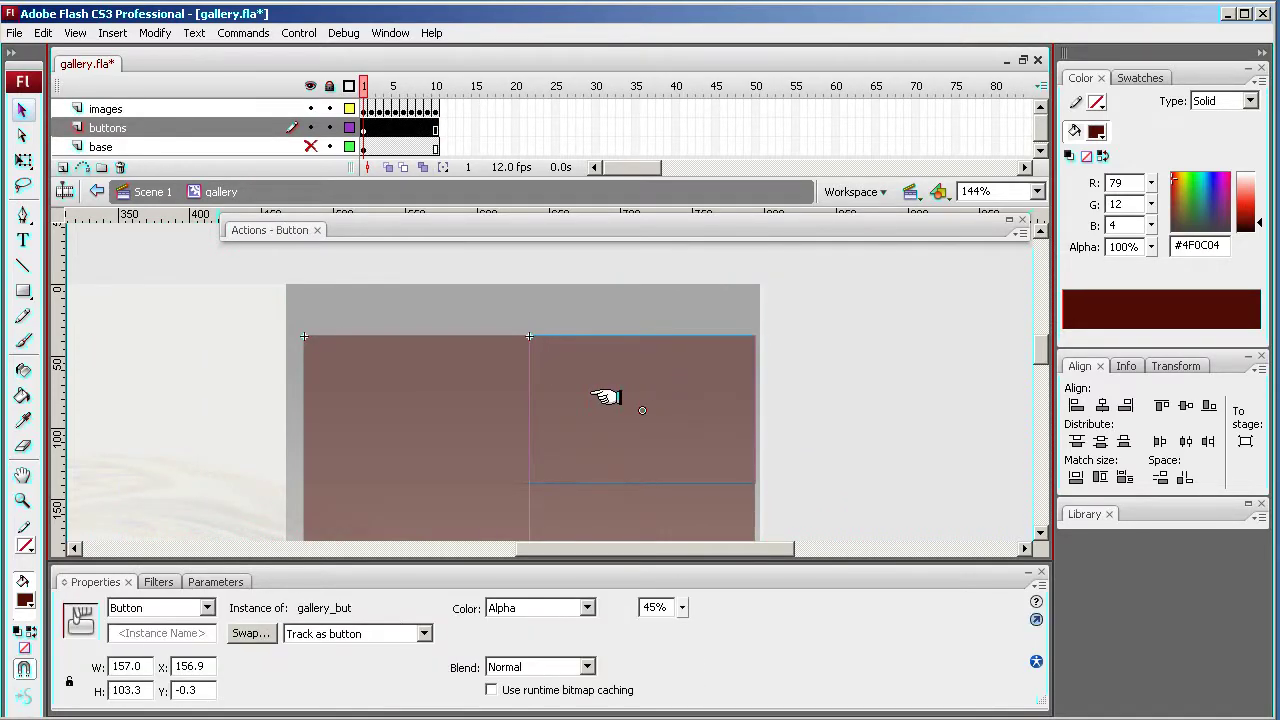
{"action": "double_click", "coordinate": [606, 396]}
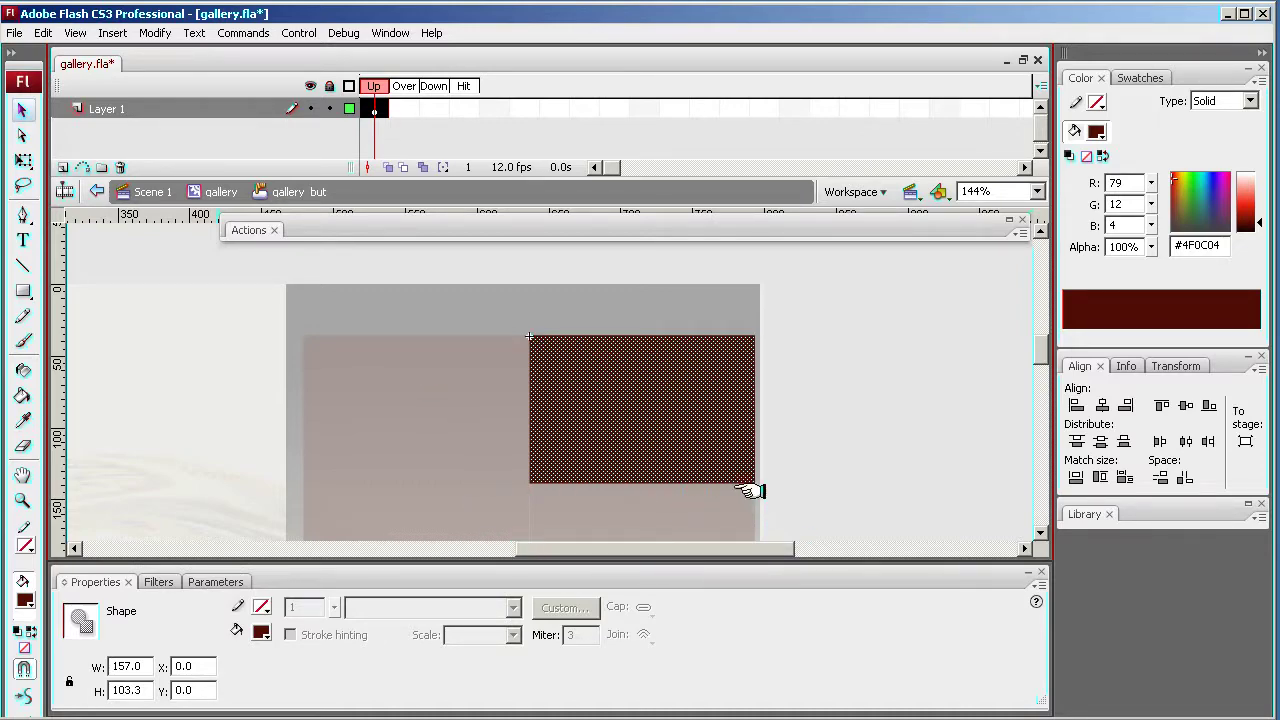
{"action": "left_click", "coordinate": [212, 192]}
{"action": "left_click", "coordinate": [855, 404]}
{"action": "left_click", "coordinate": [613, 407]}
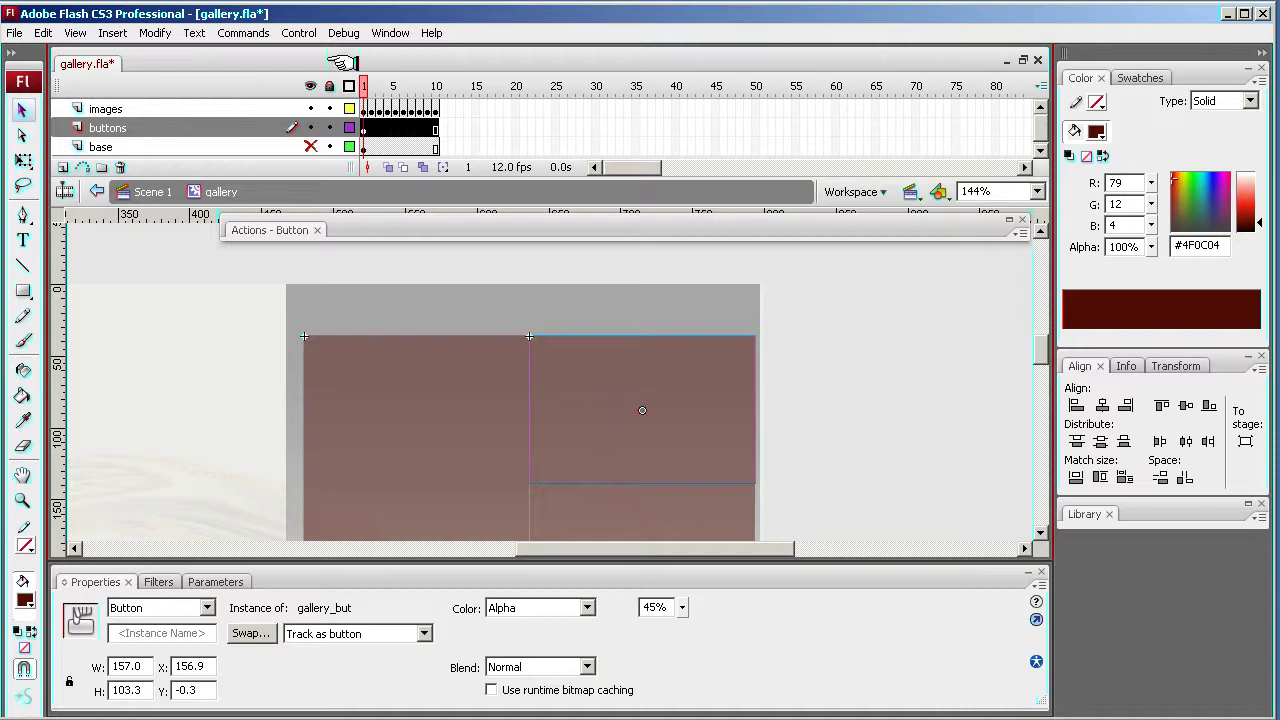
Change the Buddha button's rollOver gotoAndStop target from frame 1 to 2 in Actions.
{"action": "left_click", "coordinate": [388, 33]}
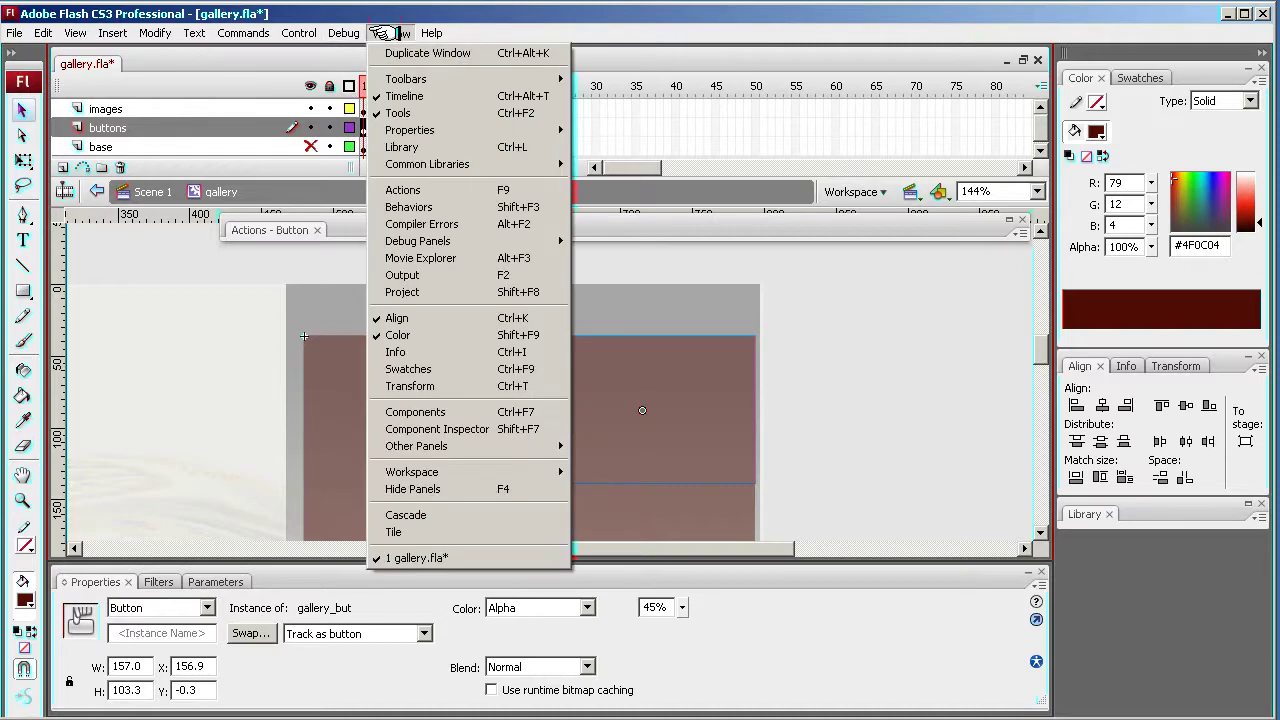
{"action": "left_click", "coordinate": [402, 190]}
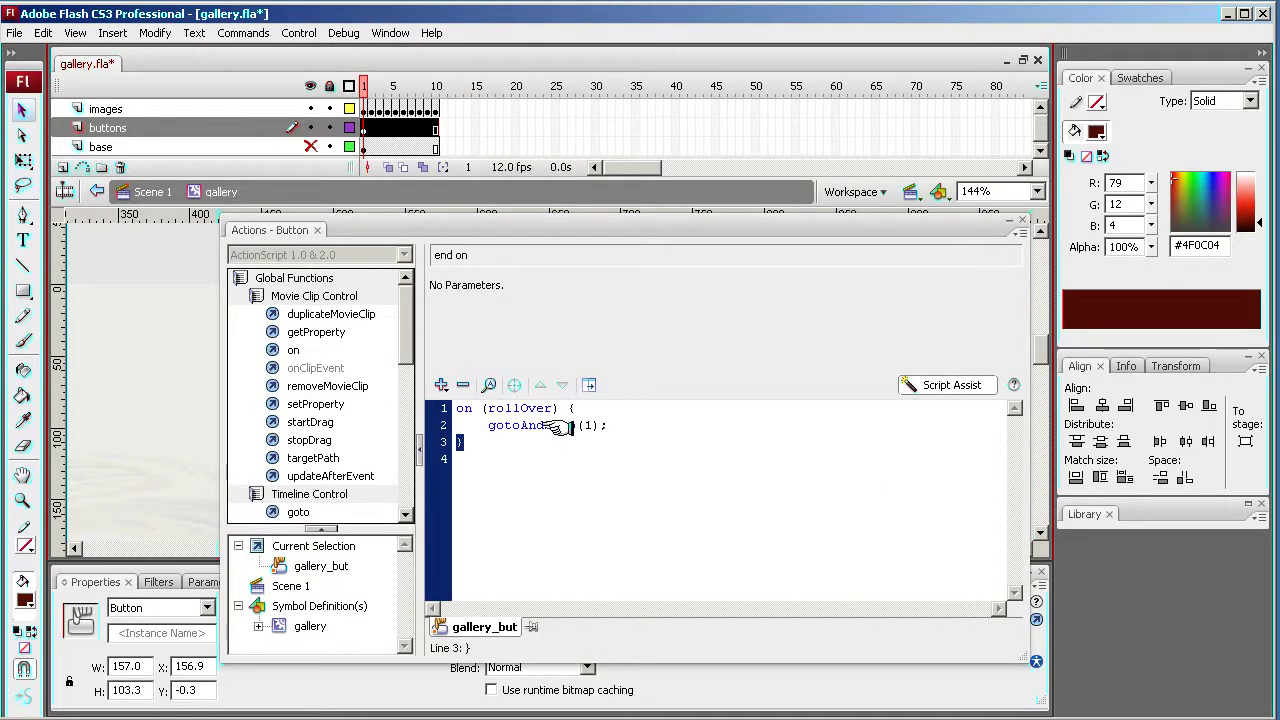
{"action": "left_click_drag", "start_coordinate": [540, 232], "coordinate": [535, 416]}
{"action": "left_click", "coordinate": [572, 592]}
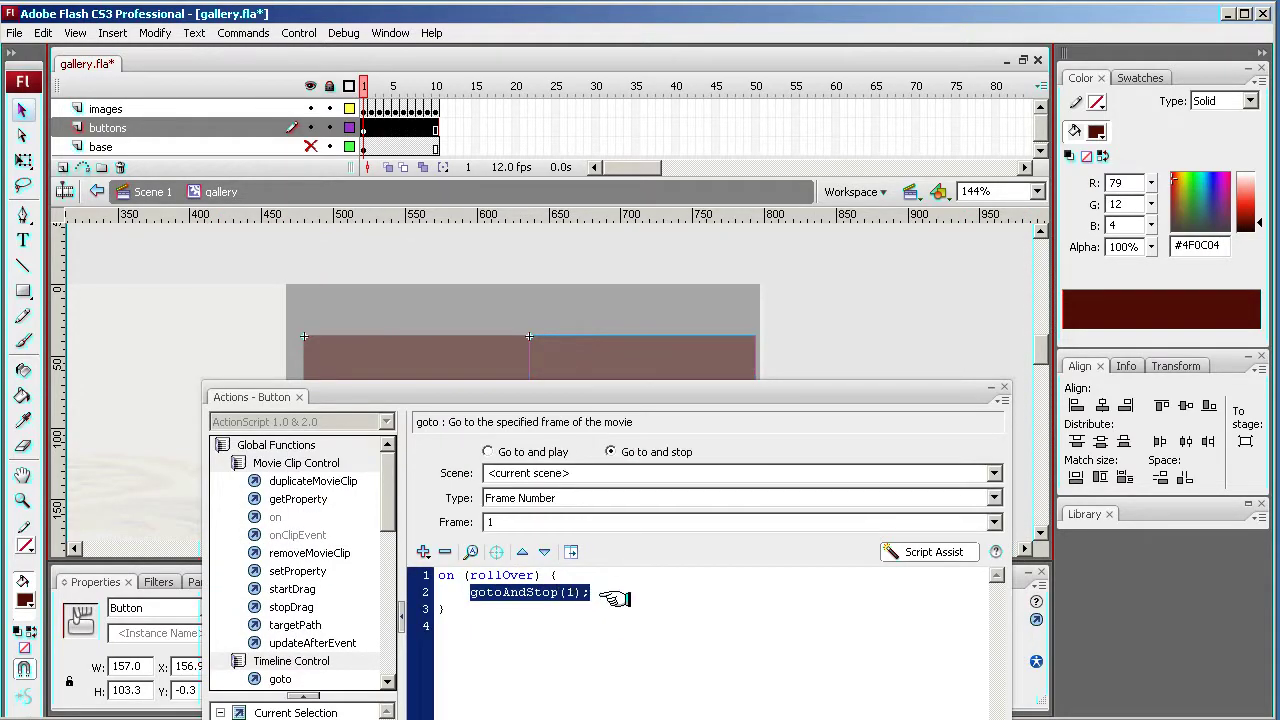
{"action": "left_click", "coordinate": [500, 522]}
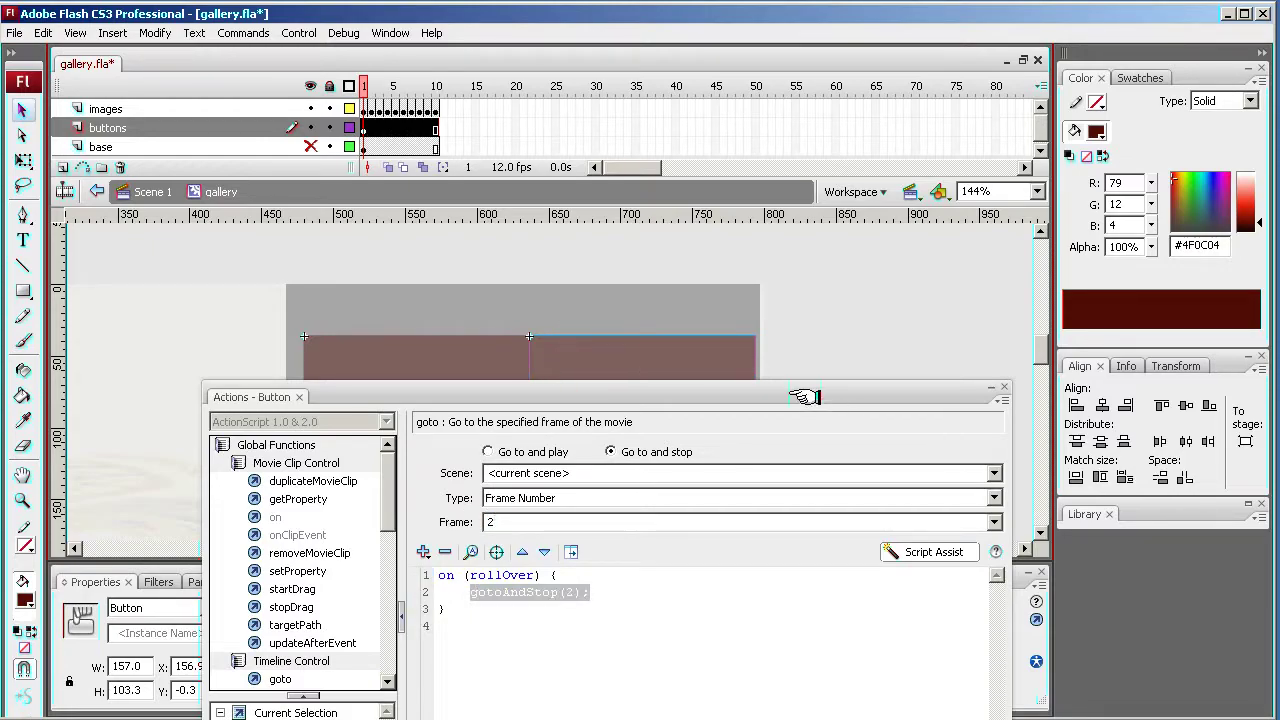
{"action": "left_click_drag", "start_coordinate": [803, 388], "coordinate": [1118, 366]}
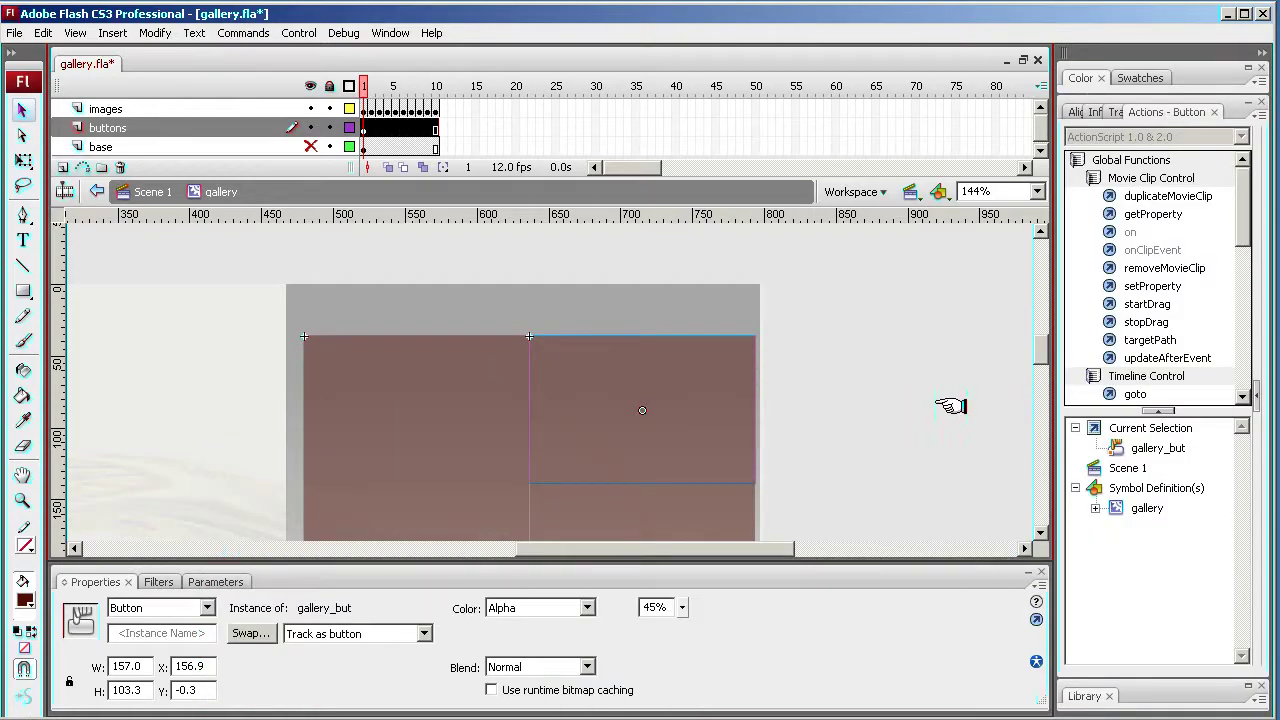
Select the next button instance on the stage and open the Window menu.
{"action": "left_click", "coordinate": [852, 430]}
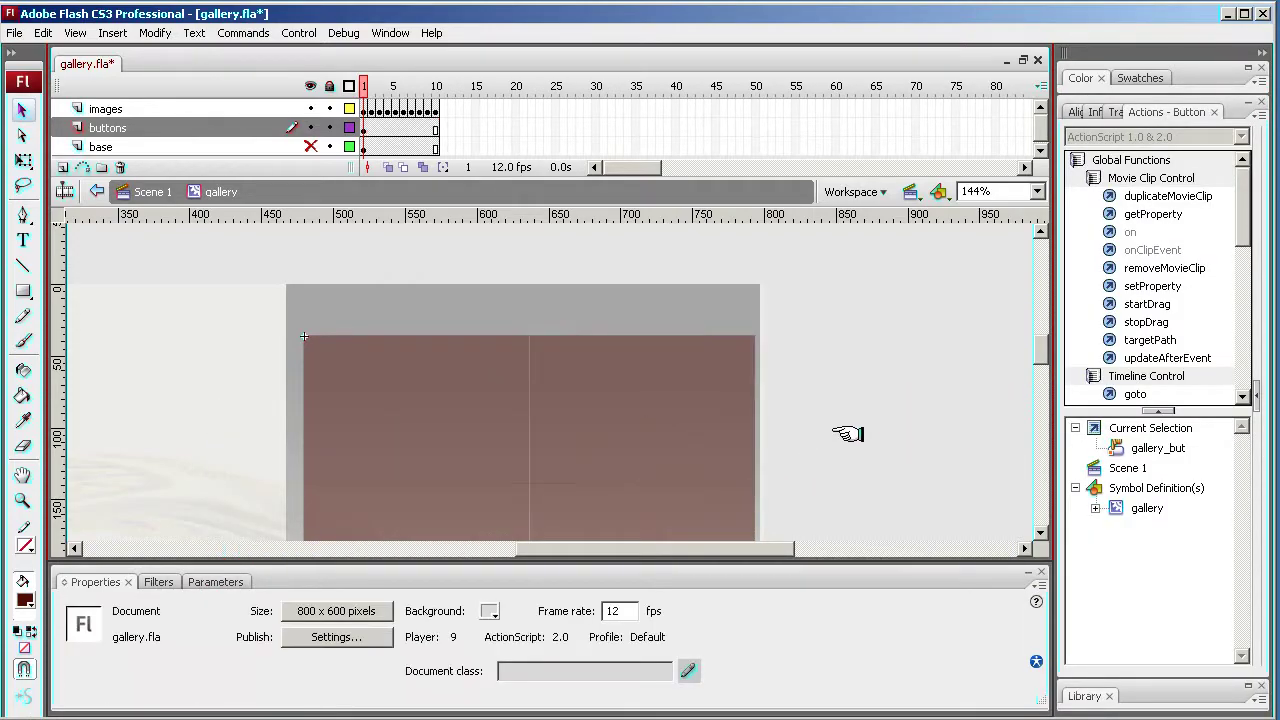
{"action": "left_click_drag", "start_coordinate": [1040, 345], "coordinate": [1040, 358]}
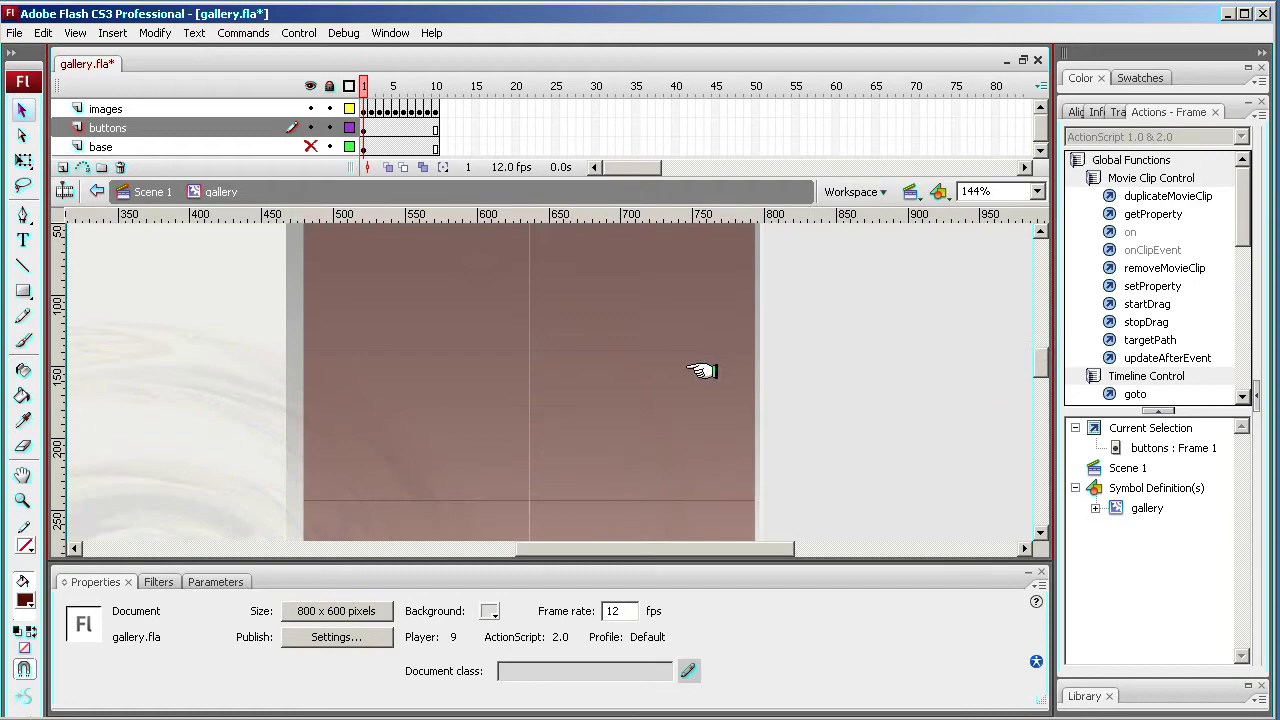
{"action": "left_click", "coordinate": [472, 395]}
{"action": "left_click", "coordinate": [390, 33]}
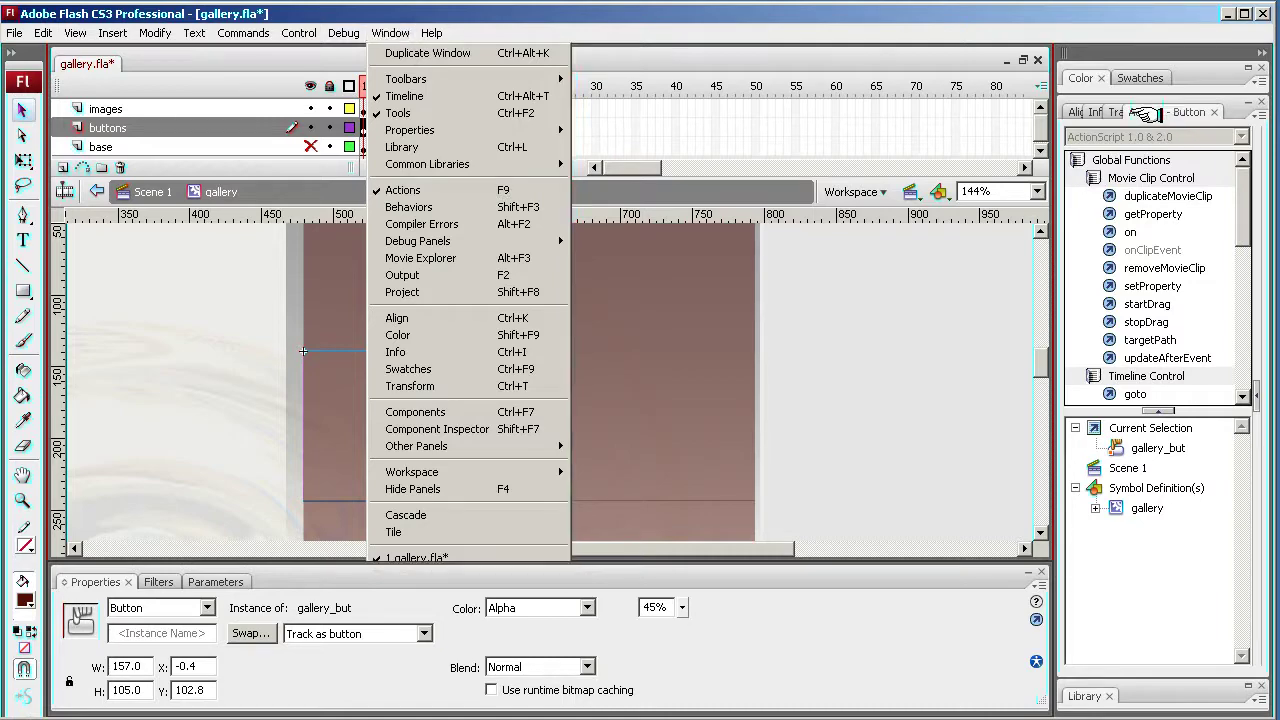
Float the Actions panel and set the next two buttons' gotoAndStop frames to 3 and 4.
{"action": "left_click_drag", "start_coordinate": [1160, 112], "coordinate": [776, 248]}
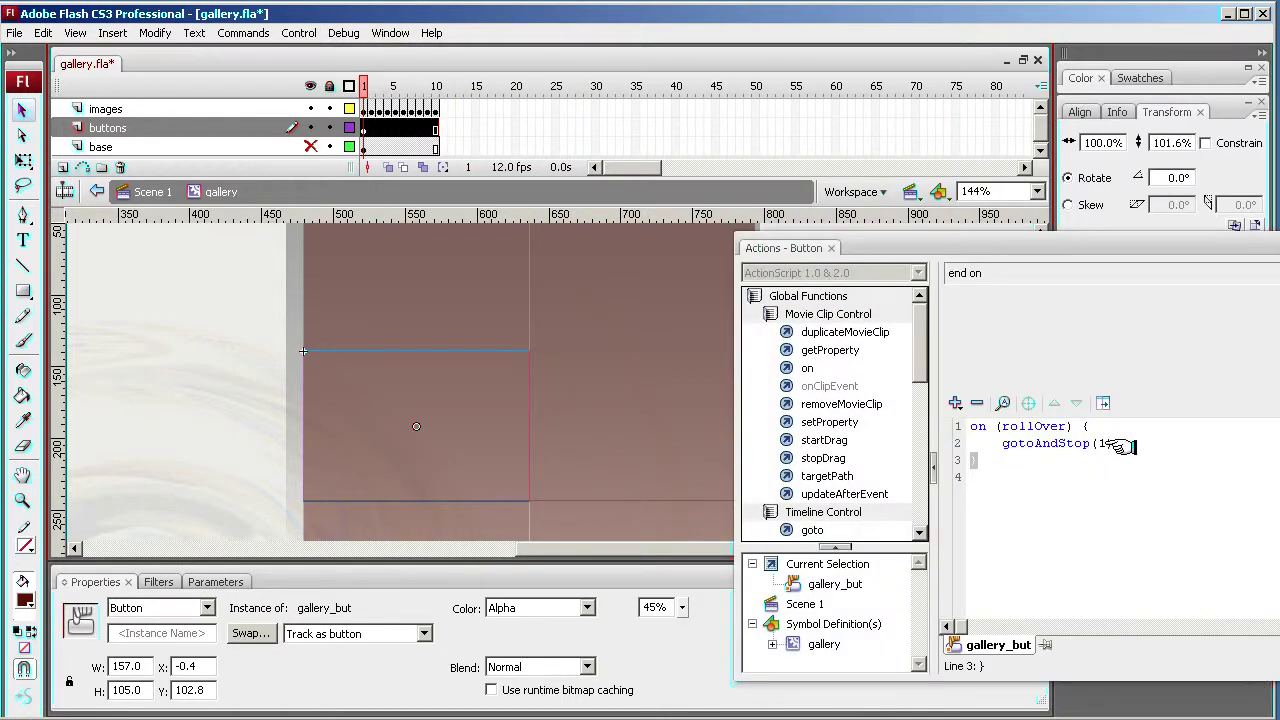
{"action": "left_click", "coordinate": [1100, 443]}
{"action": "left_click", "coordinate": [1022, 374]}
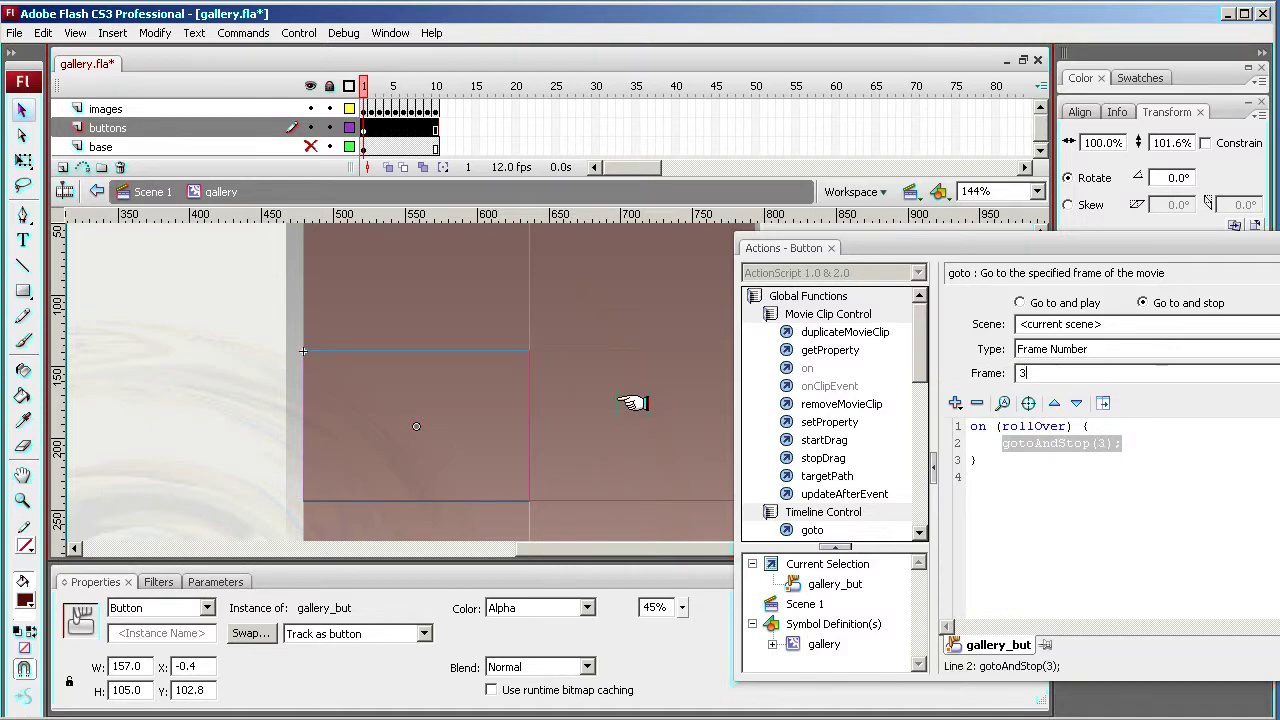
{"action": "key", "text": "ctrl+z"}
{"action": "left_click", "coordinate": [1048, 443]}
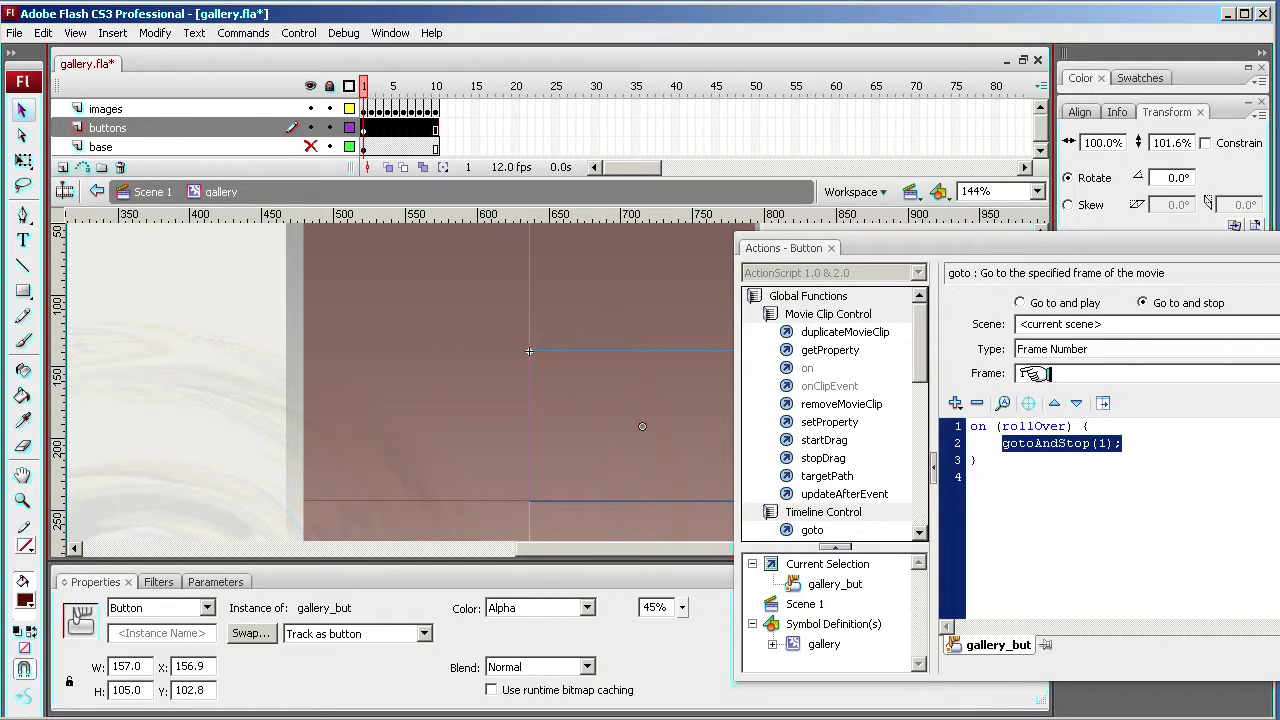
{"action": "double_click", "coordinate": [1033, 373]}
{"action": "type", "text": "4"}
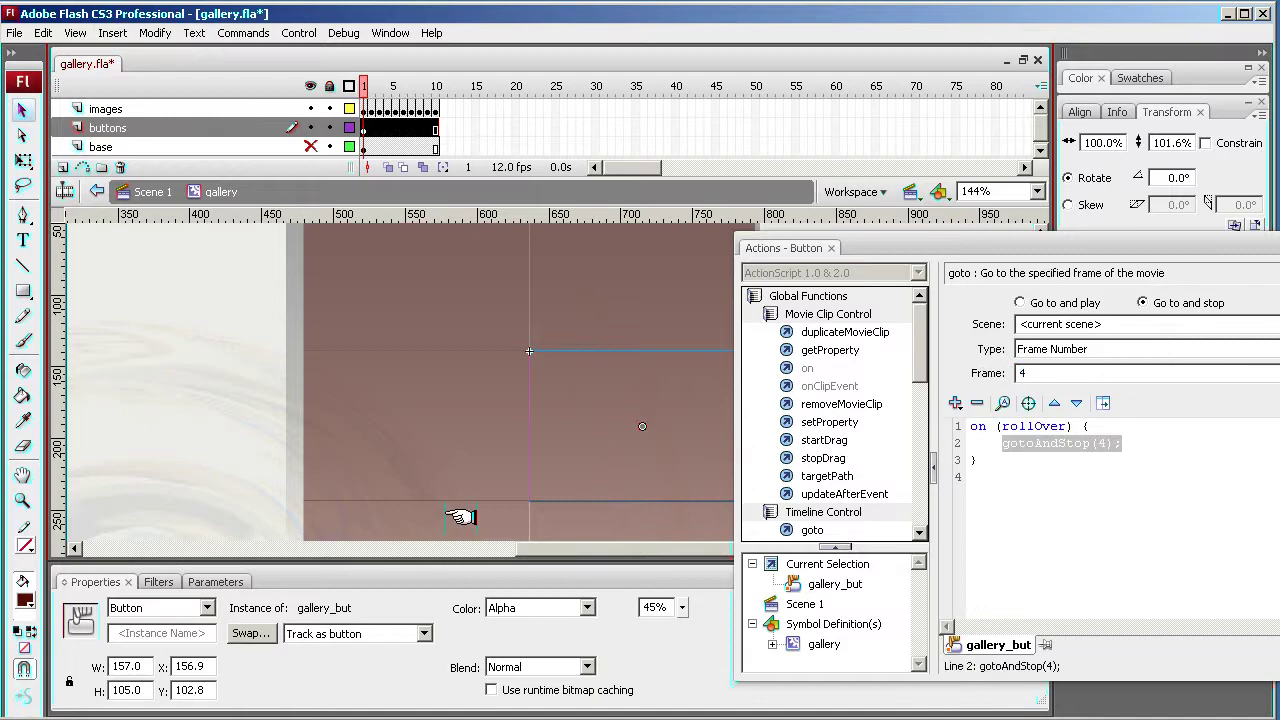
{"action": "key", "text": "ctrl+z"}
{"action": "key", "text": "ctrl+z"}
{"action": "key", "text": "ctrl+z"}
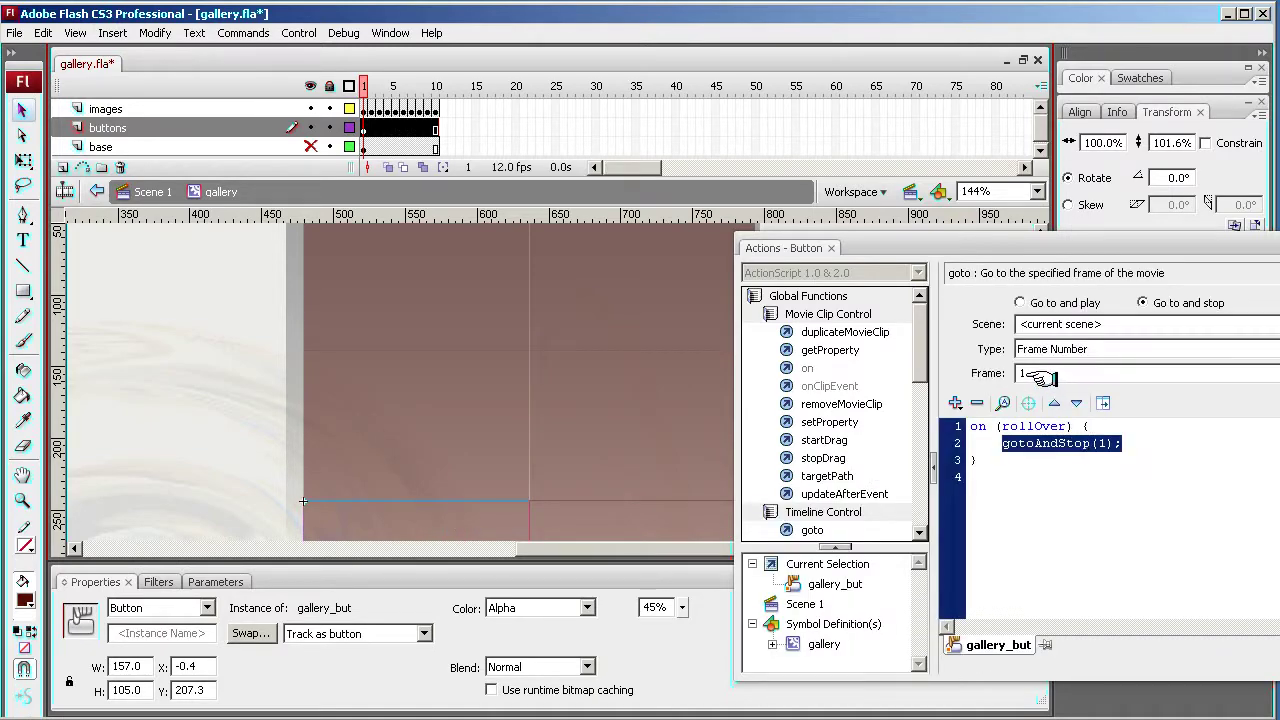
Set the following buttons' gotoAndStop frames to 5 and 6, then redock the Actions panel.
{"action": "double_click", "coordinate": [1040, 376]}
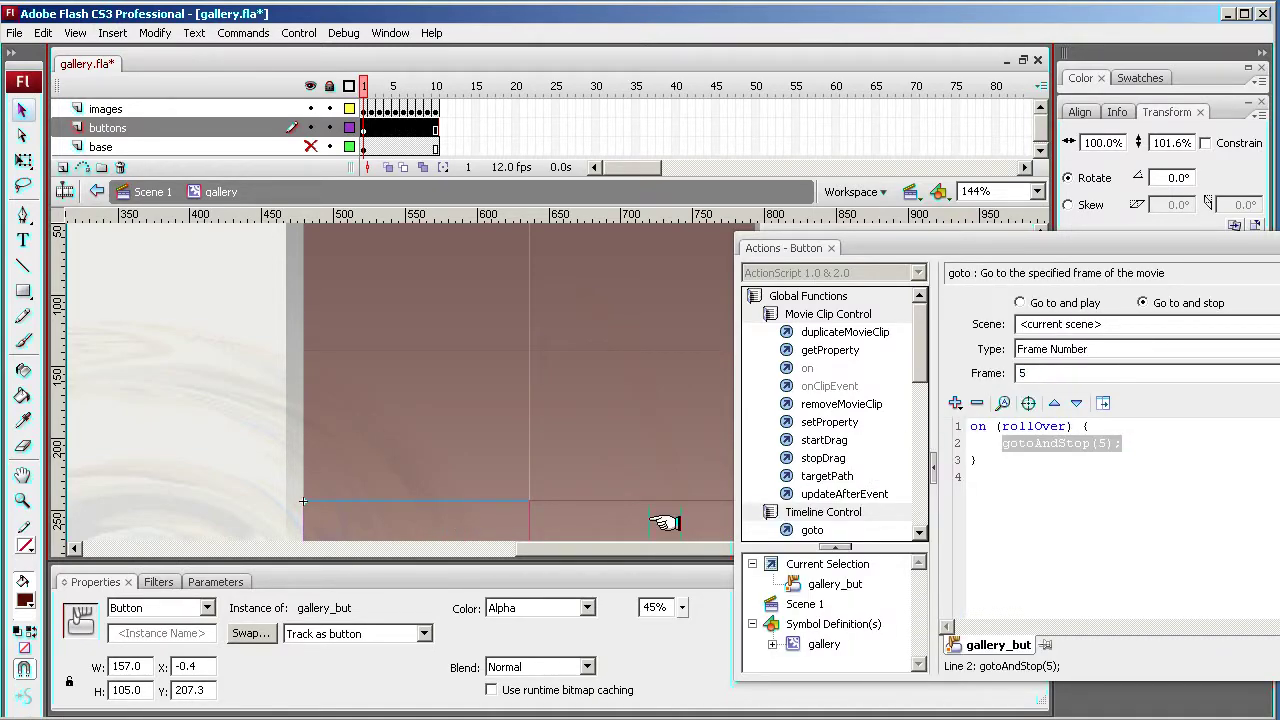
{"action": "key", "text": "ctrl+z"}
{"action": "left_click", "coordinate": [972, 478]}
{"action": "left_click", "coordinate": [1046, 440]}
{"action": "double_click", "coordinate": [1040, 373]}
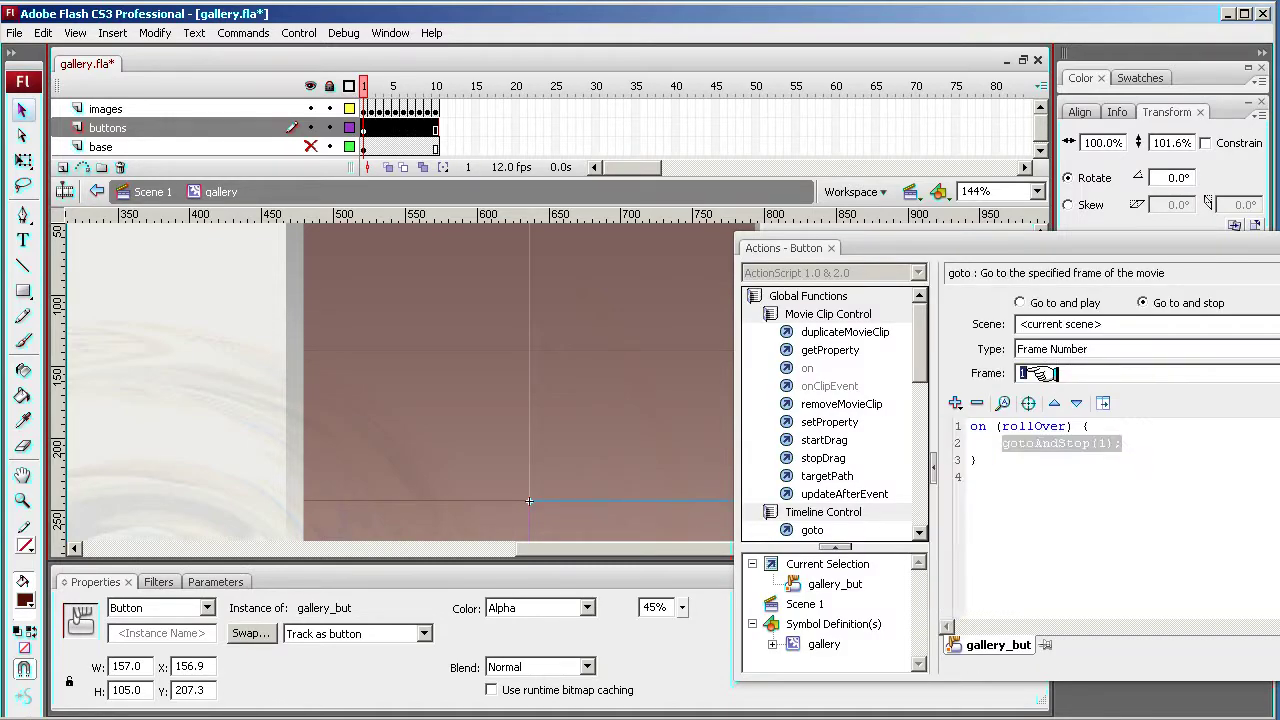
{"action": "left_click", "coordinate": [251, 463]}
{"action": "left_click_drag", "start_coordinate": [930, 240], "coordinate": [1080, 242]}
{"action": "left_click_drag", "start_coordinate": [1041, 360], "coordinate": [1041, 388]}
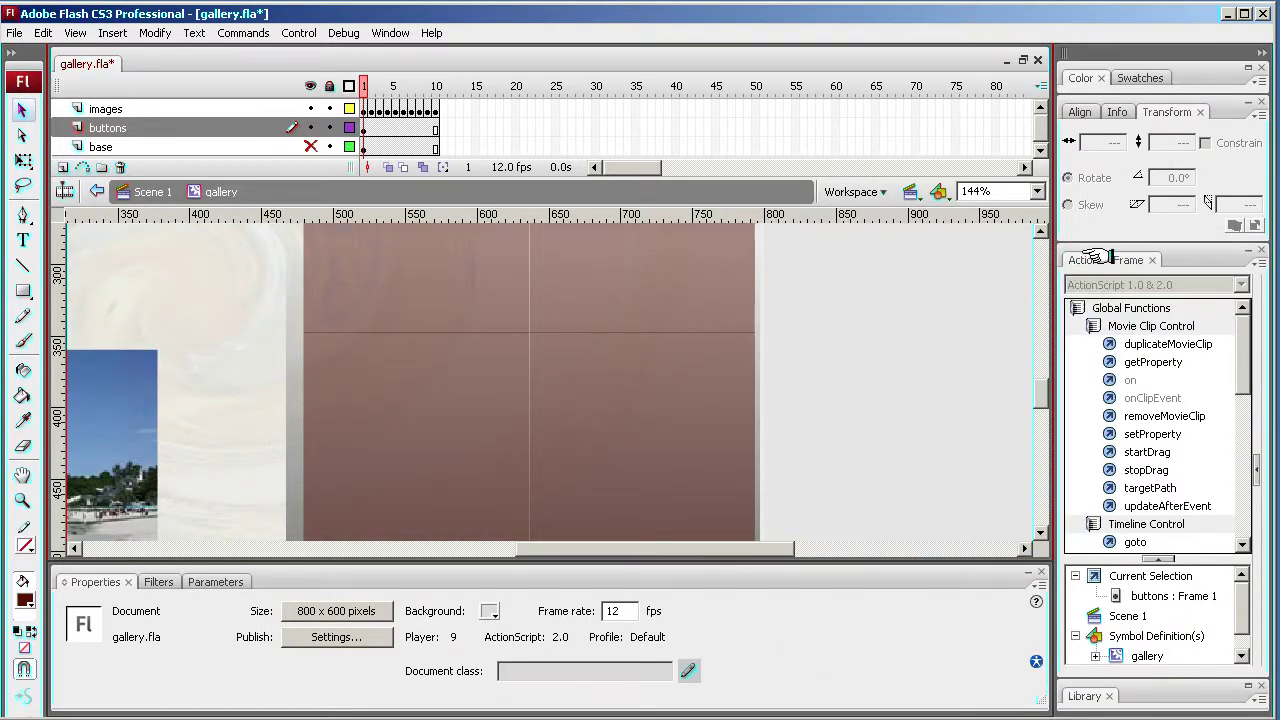
Set the next row's two buttons to gotoAndStop frames 7 and 8.
{"action": "left_click_drag", "start_coordinate": [1100, 255], "coordinate": [950, 305]}
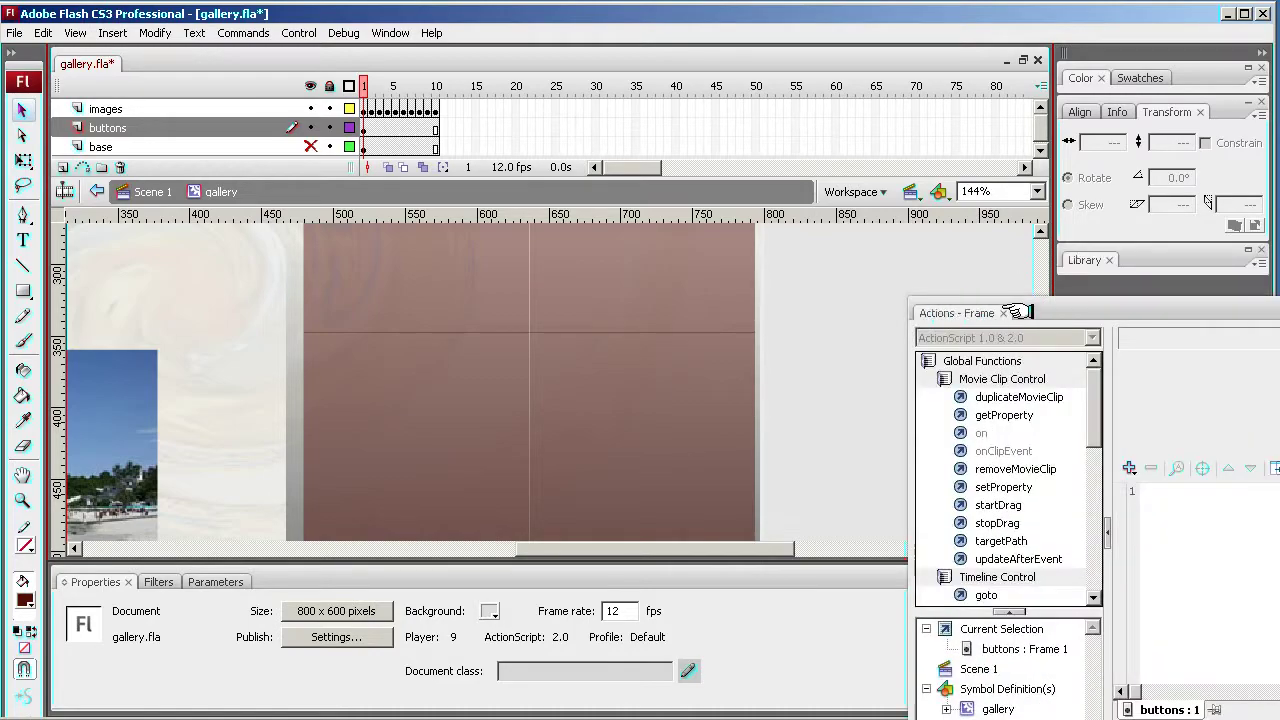
{"action": "left_click", "coordinate": [416, 378]}
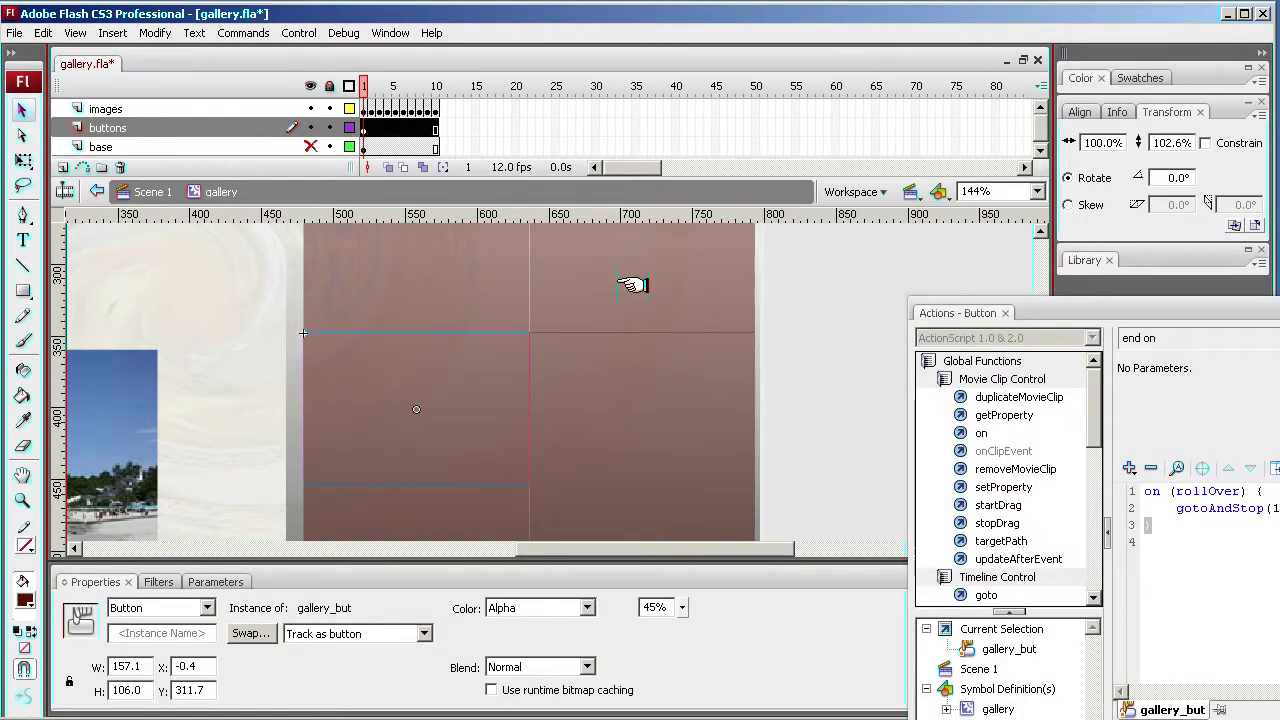
{"action": "left_click", "coordinate": [449, 403]}
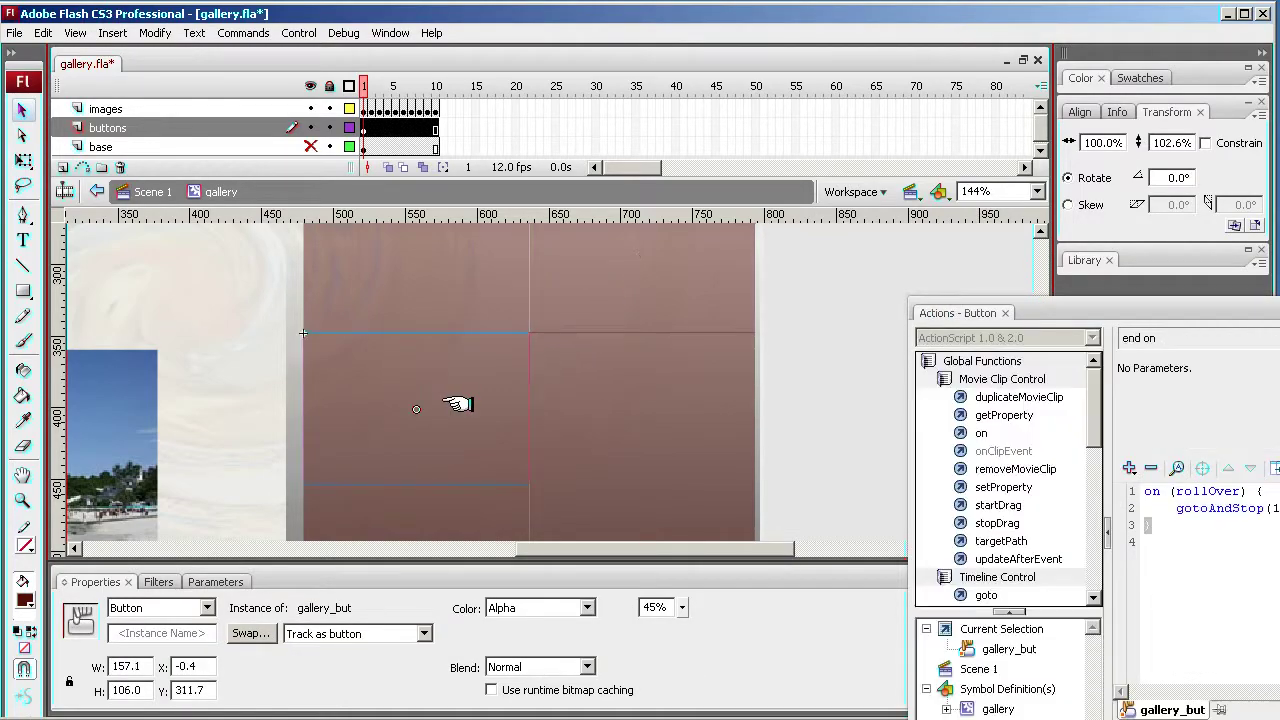
{"action": "left_click", "coordinate": [1212, 509]}
{"action": "left_click", "coordinate": [1205, 438]}
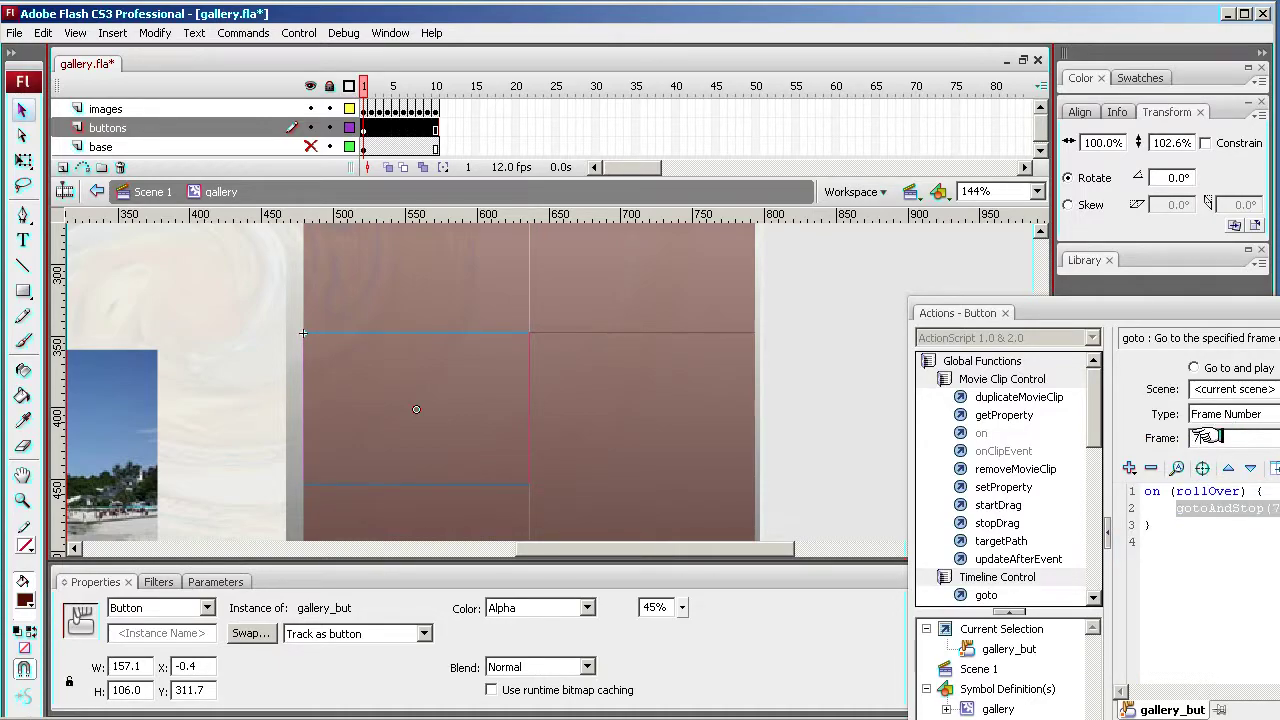
{"action": "left_click", "coordinate": [660, 424]}
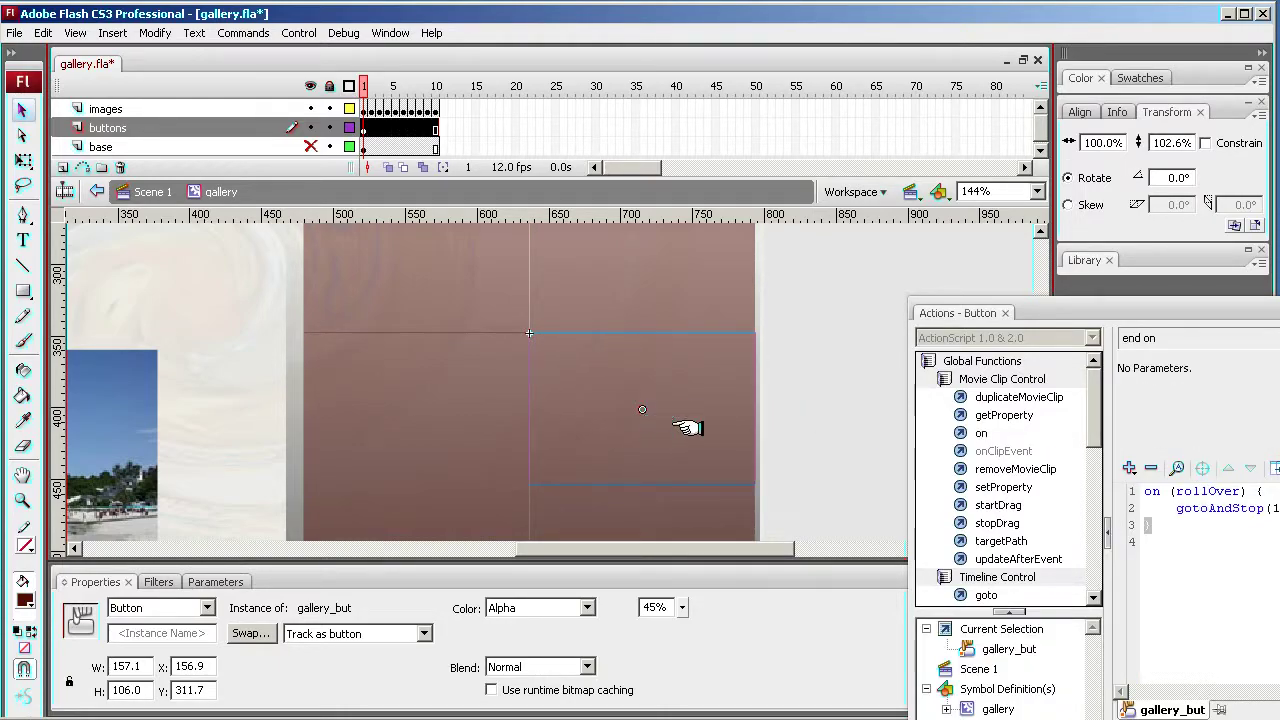
{"action": "left_click", "coordinate": [1226, 508]}
{"action": "left_click", "coordinate": [1210, 438]}
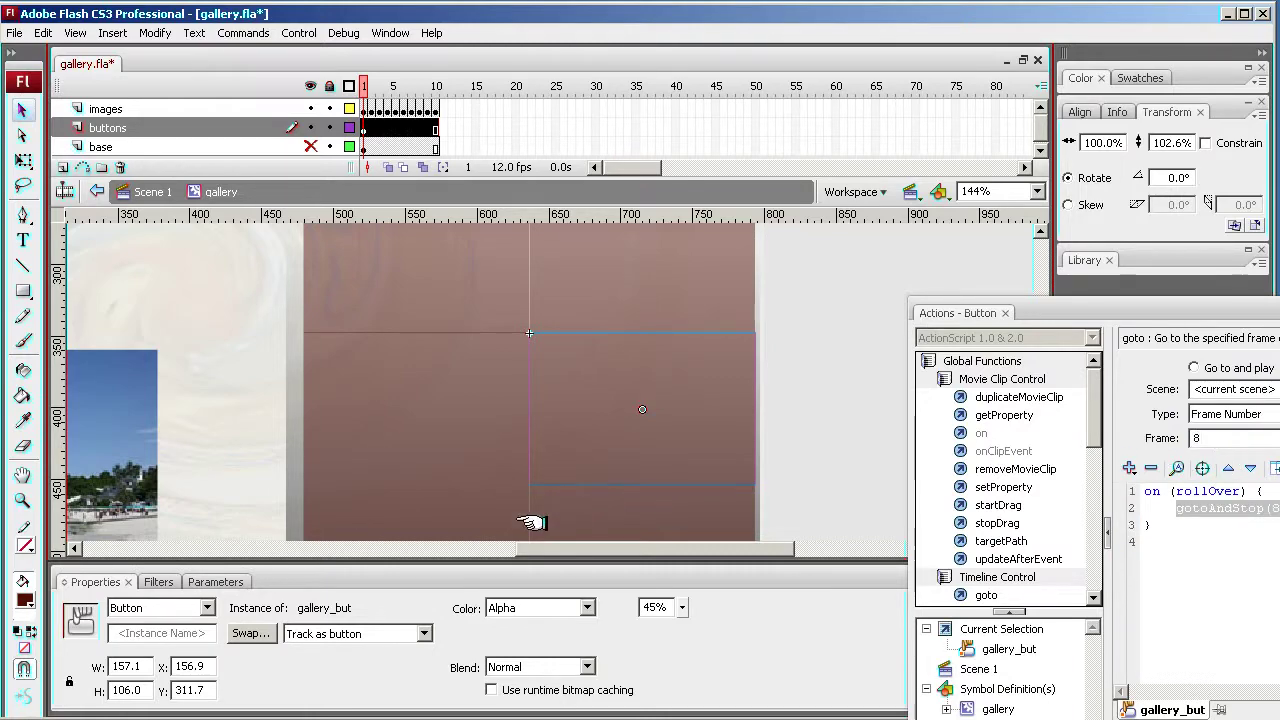
Set the bottom row's buttons to gotoAndStop frames 9 and 10, then close the Actions panel.
{"action": "left_click", "coordinate": [475, 528]}
{"action": "left_click", "coordinate": [1212, 509]}
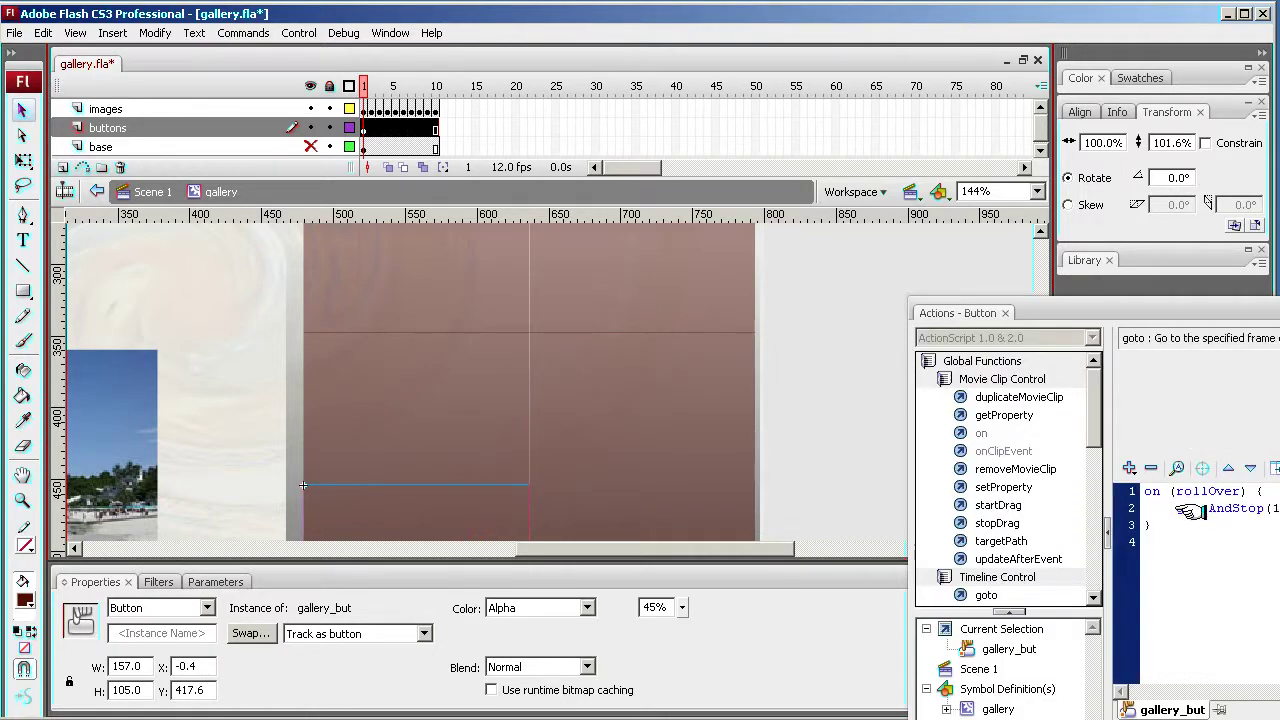
{"action": "left_click", "coordinate": [1205, 438]}
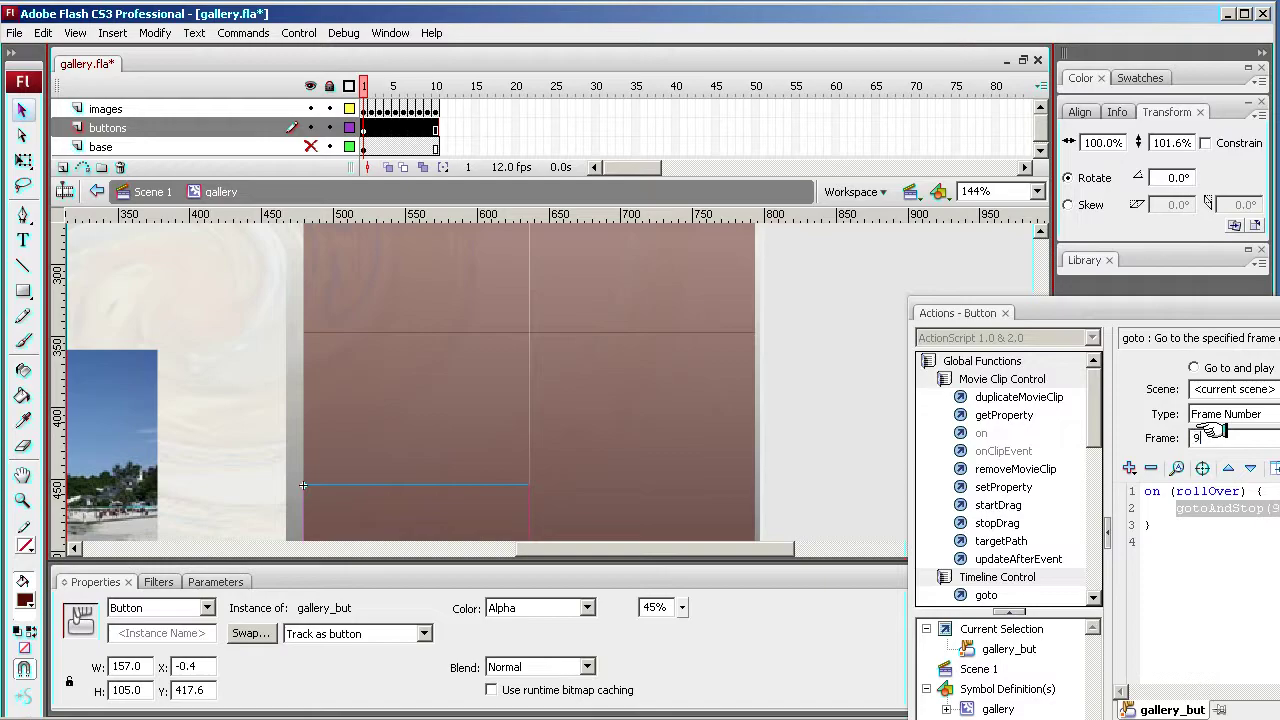
{"action": "left_click", "coordinate": [700, 510]}
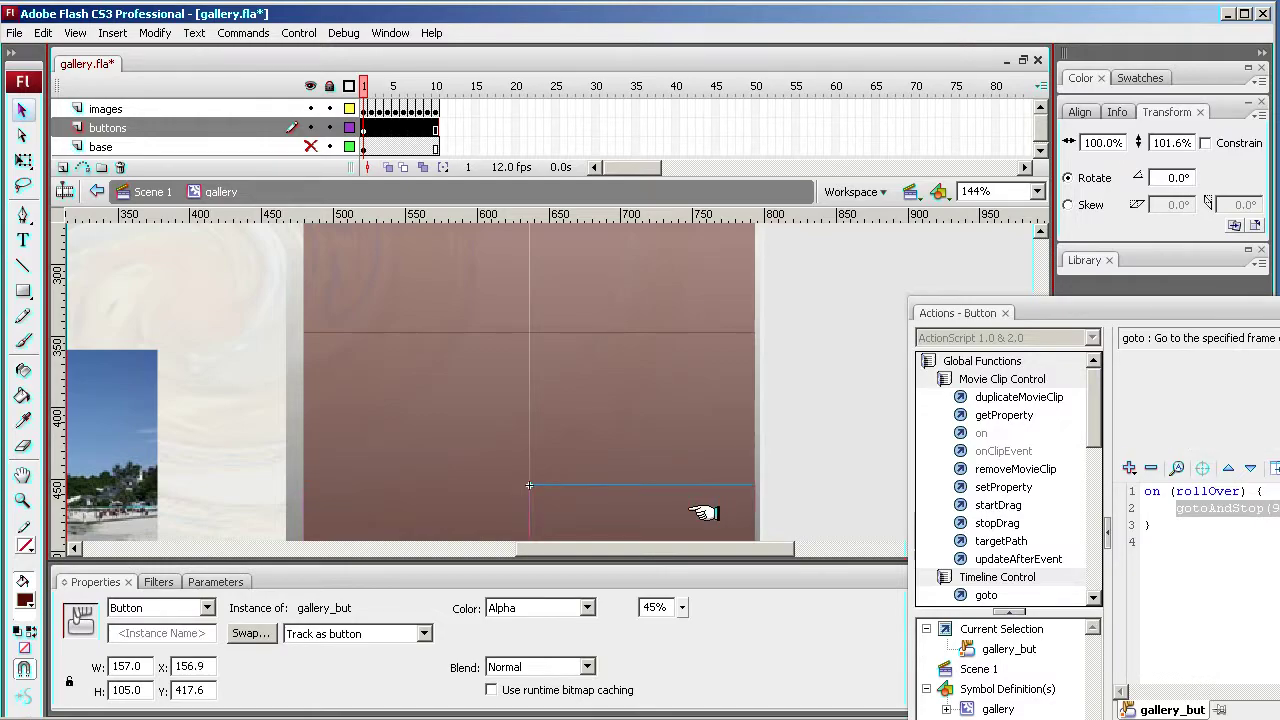
{"action": "left_click", "coordinate": [1195, 509]}
{"action": "left_click", "coordinate": [1205, 436]}
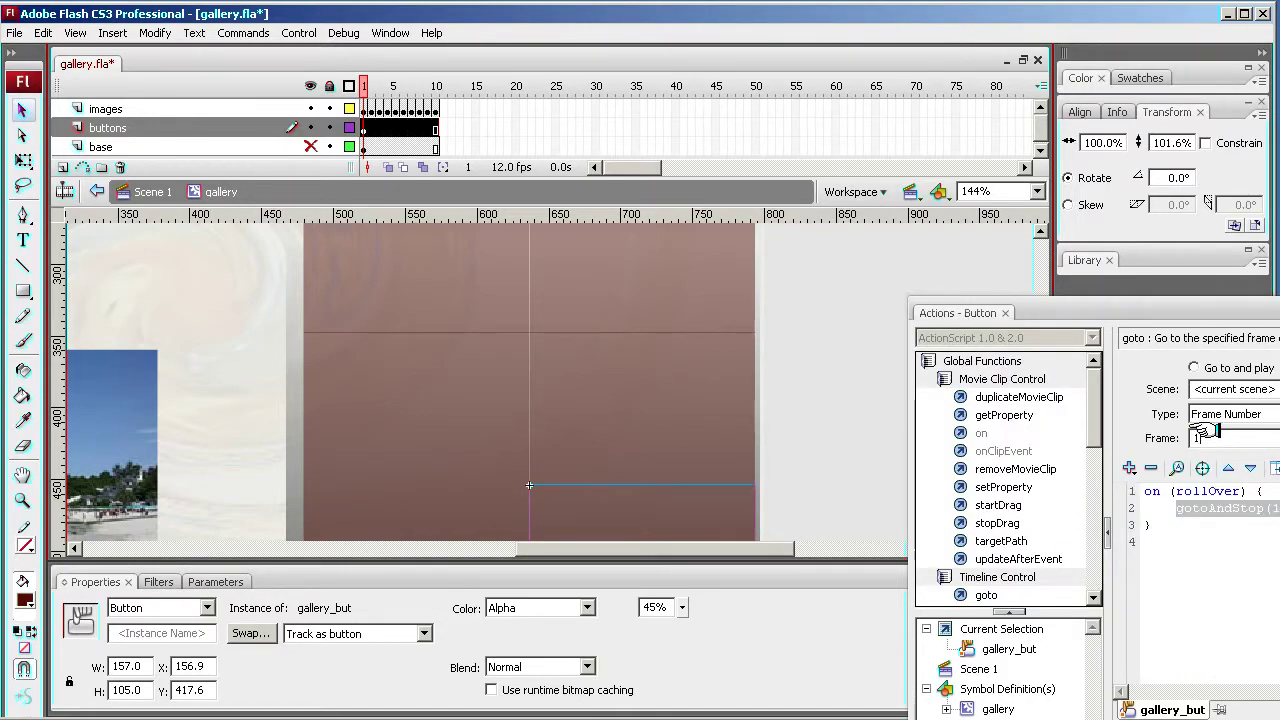
{"action": "type", "text": "0"}
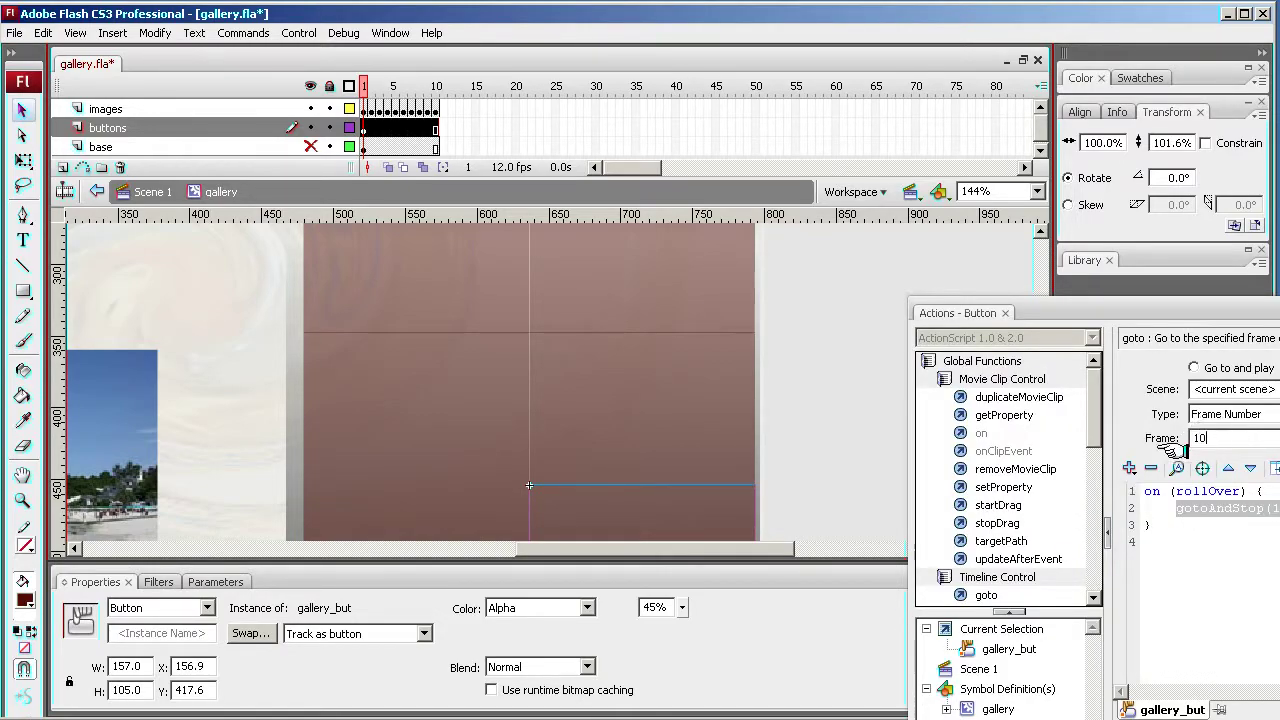
{"action": "left_click", "coordinate": [880, 300]}
{"action": "left_click_drag", "start_coordinate": [1020, 312], "coordinate": [678, 318]}
{"action": "left_click", "coordinate": [667, 319]}
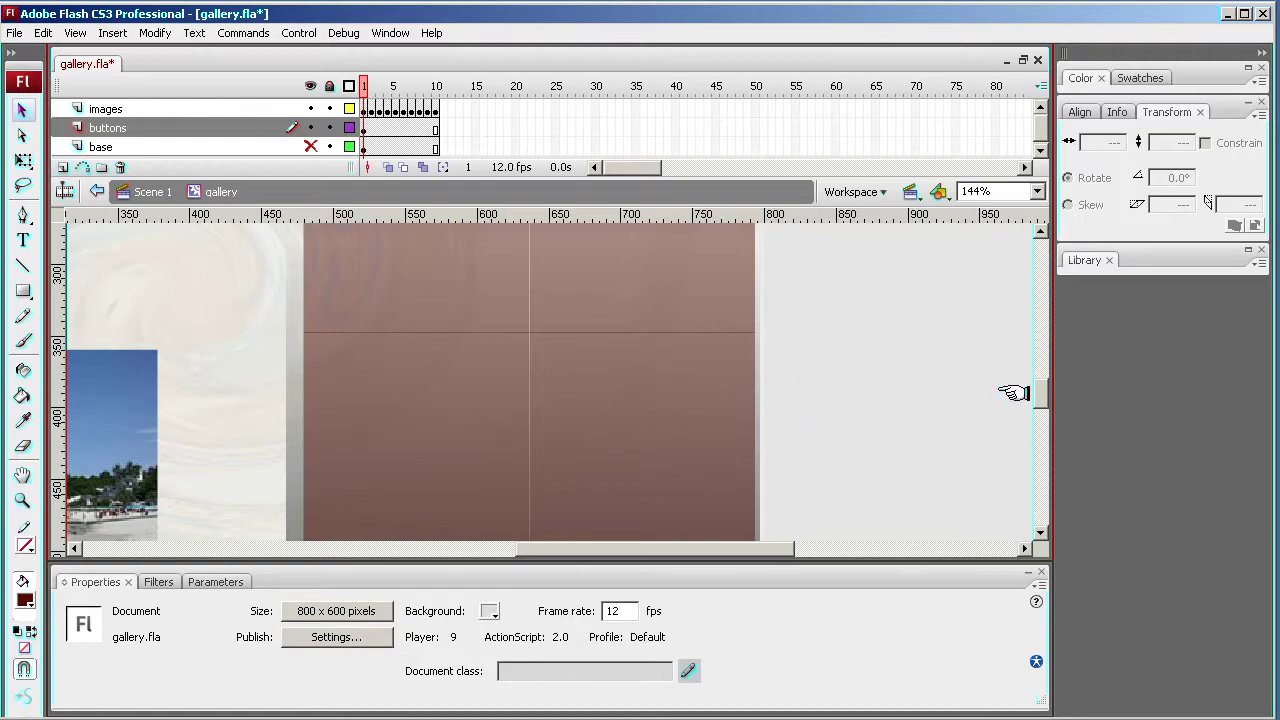
Edit the gallery_but symbol from the top-left photo button and select its Up frame.
{"action": "left_click_drag", "start_coordinate": [1038, 385], "coordinate": [1037, 358]}
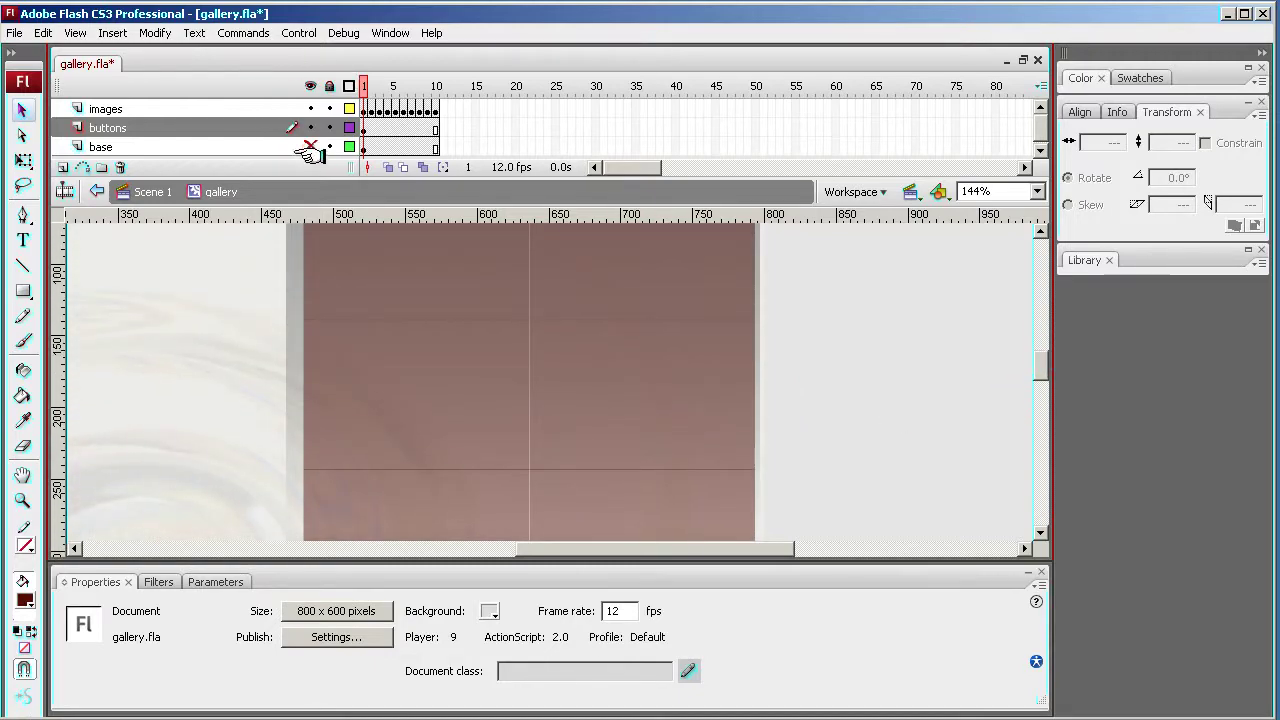
{"action": "left_click", "coordinate": [303, 140]}
{"action": "mouse_move", "coordinate": [1037, 363]}
{"action": "left_mouse_down"}
{"action": "mouse_move", "coordinate": [1037, 342]}
{"action": "mouse_move", "coordinate": [1037, 357]}
{"action": "left_mouse_up"}
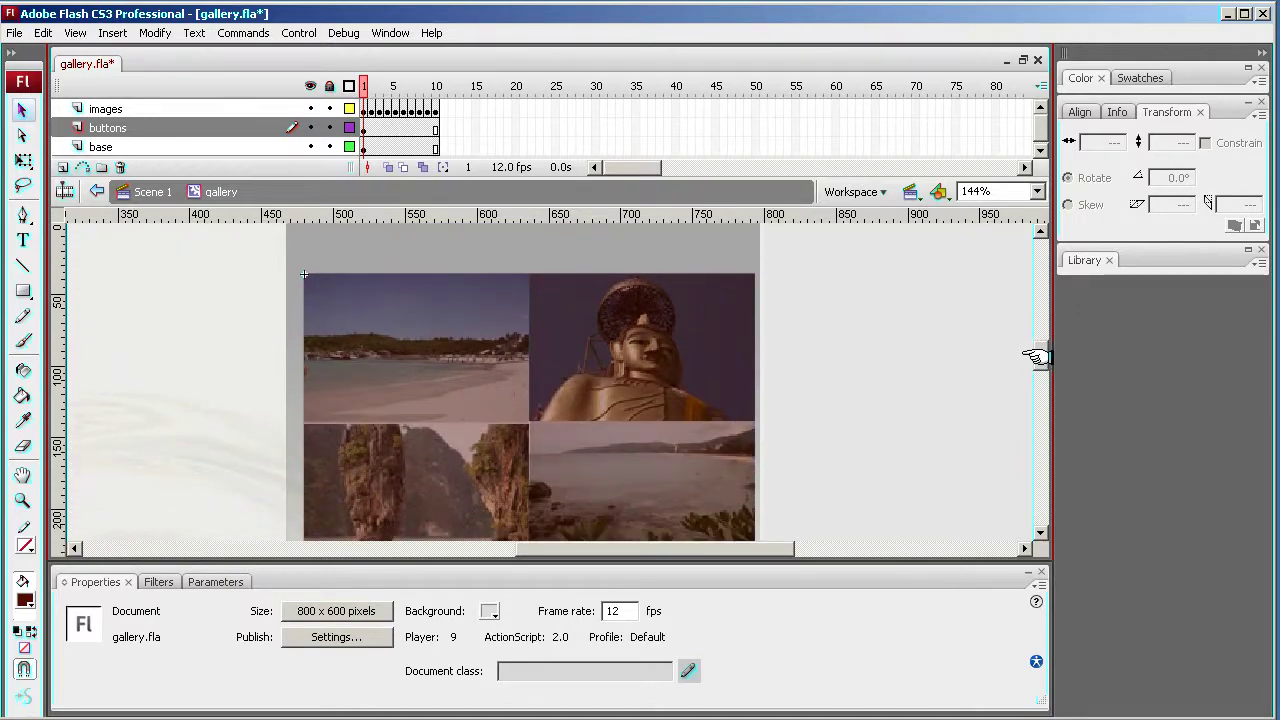
{"action": "left_click", "coordinate": [452, 362]}
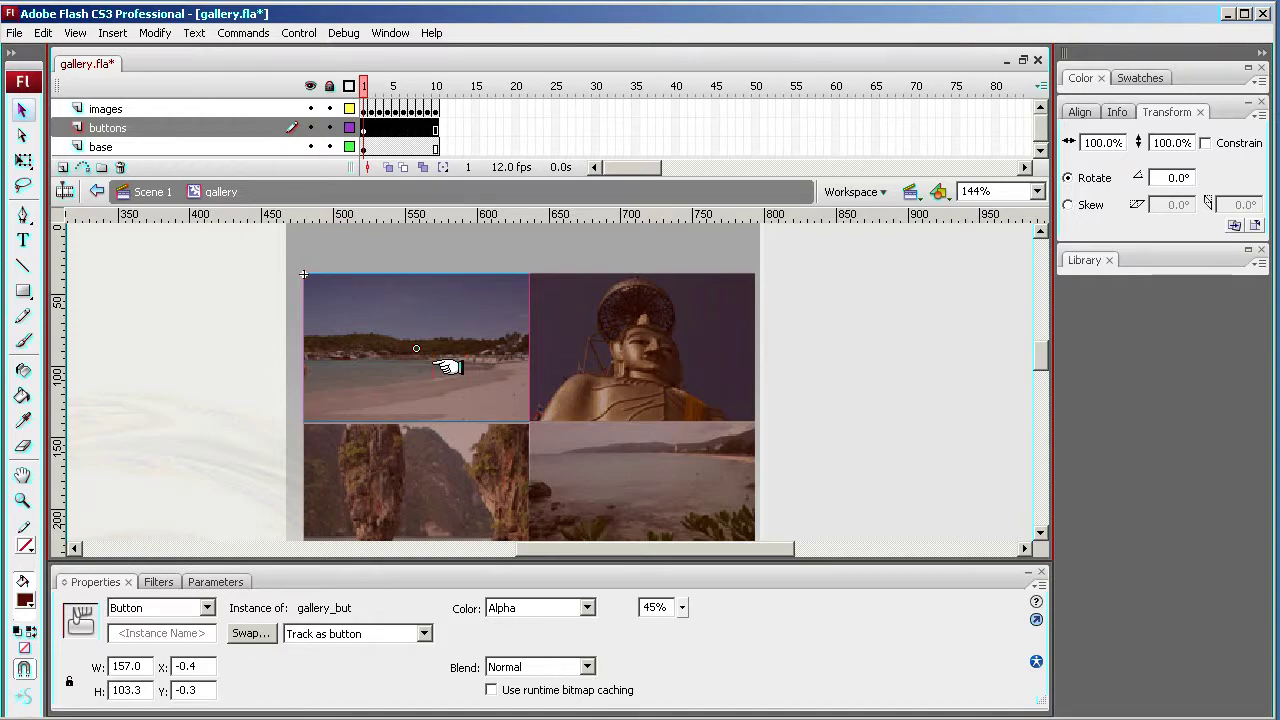
{"action": "double_click", "coordinate": [445, 366]}
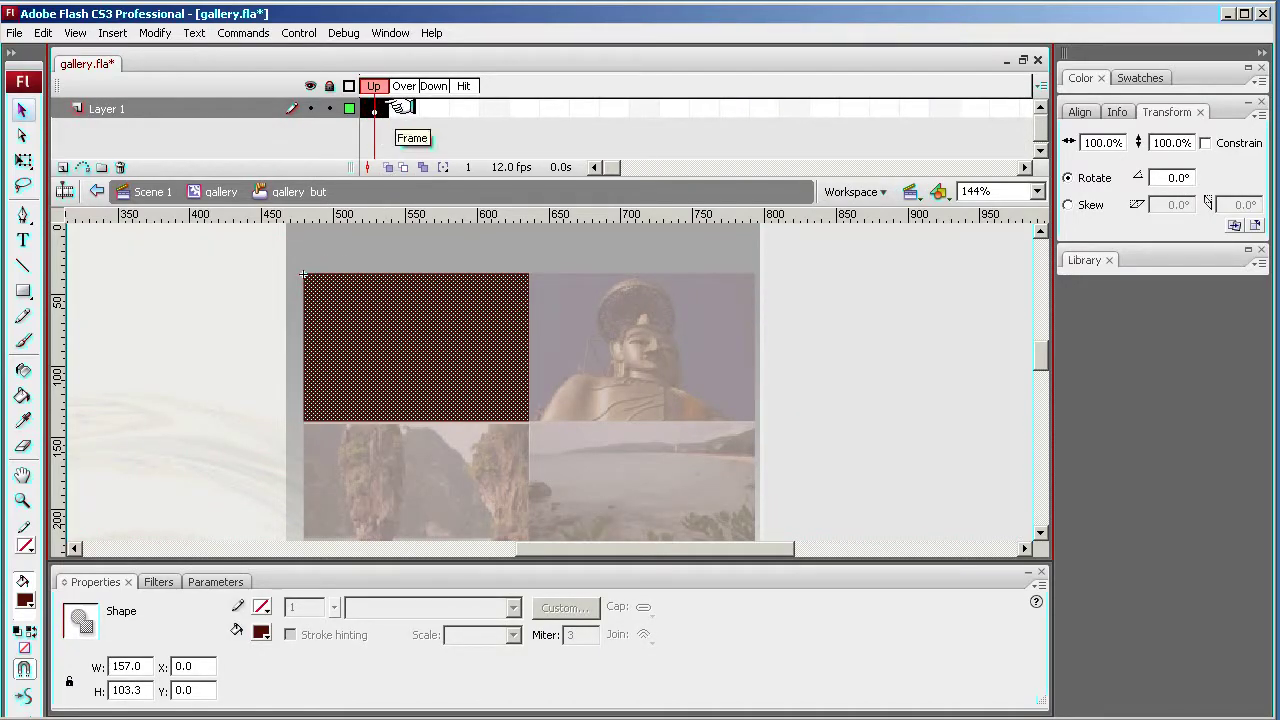
{"action": "left_click", "coordinate": [384, 107]}
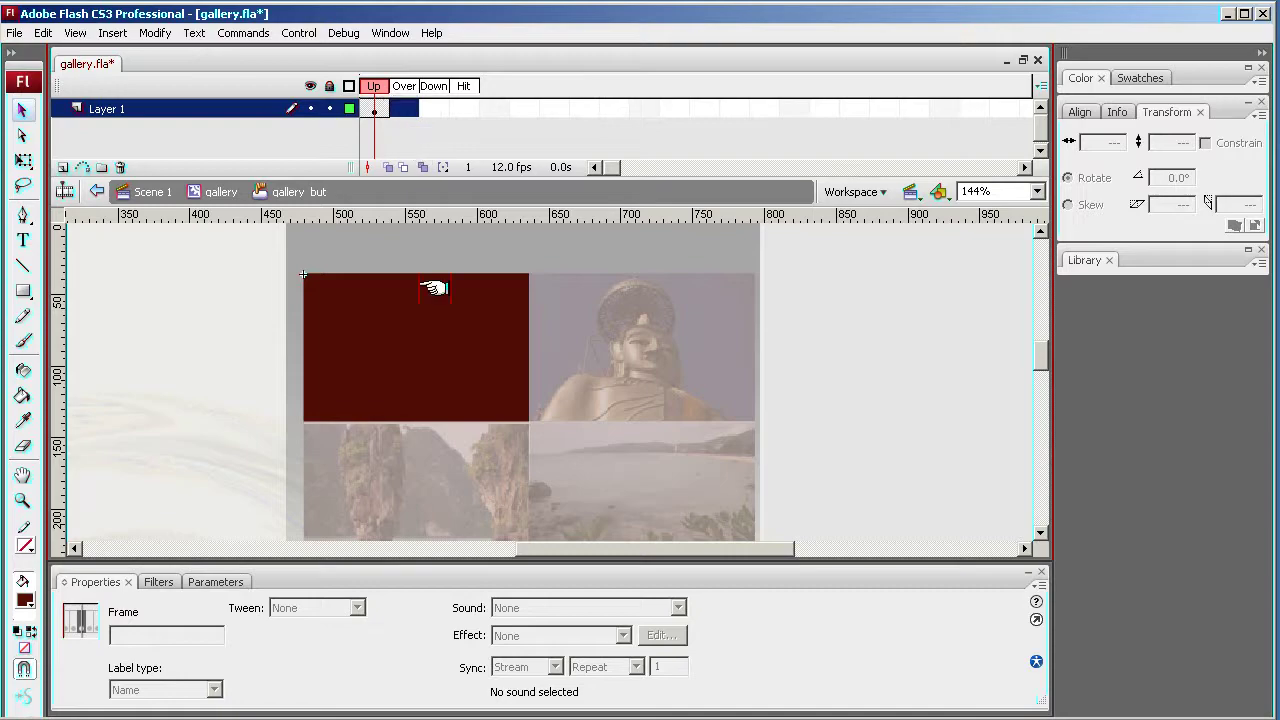